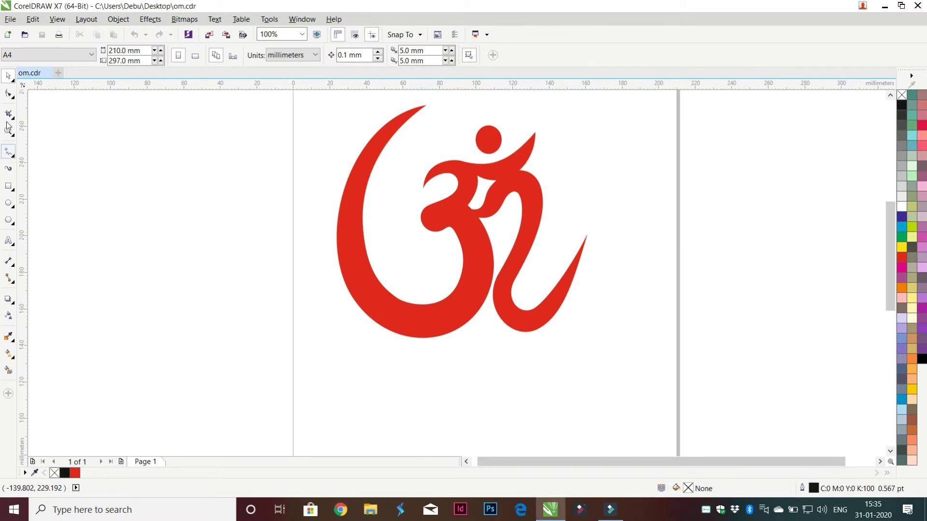
Start a straight-line Freehand trace, placing points around the Om's central curl.
left_click(8, 152)
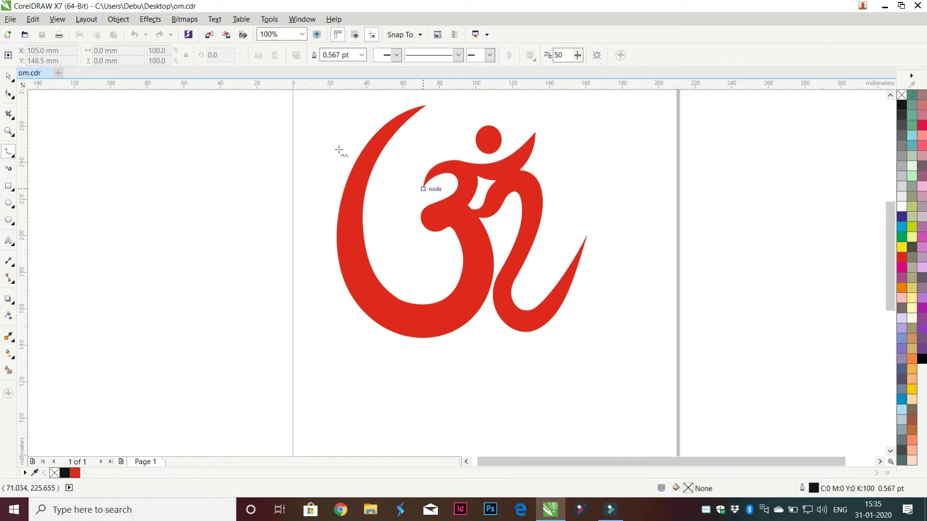
left_click(423, 188)
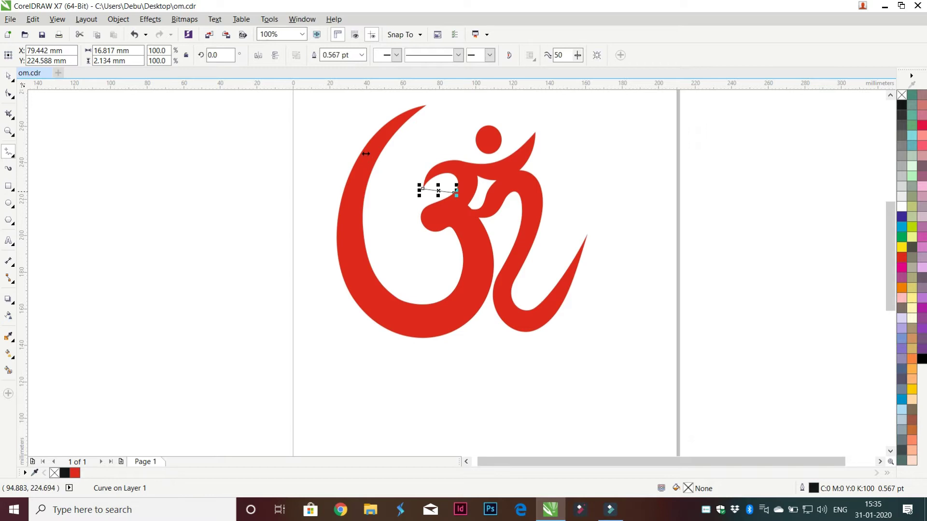
left_click(455, 193)
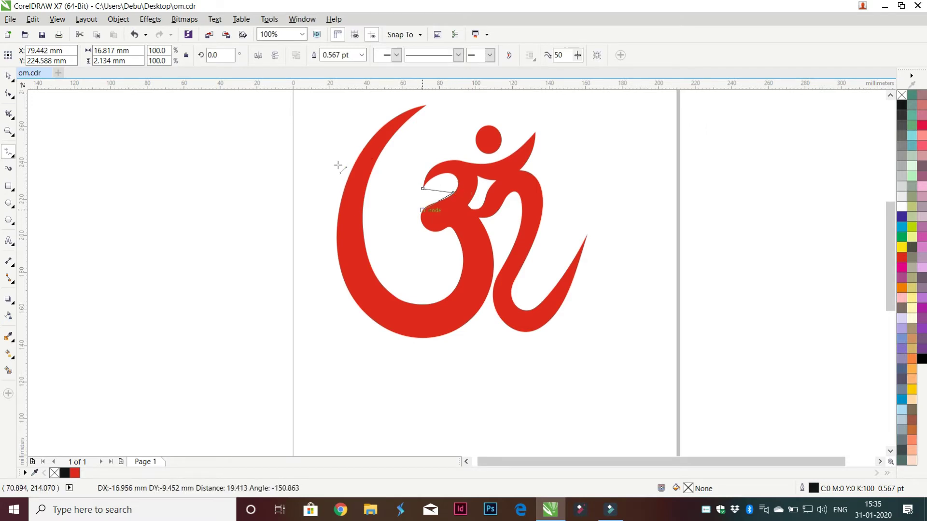
left_click(343, 166)
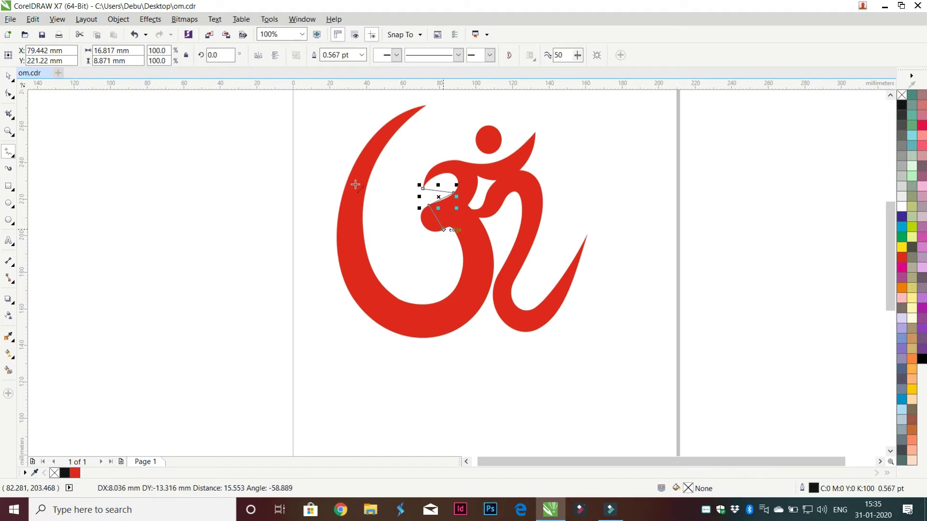
left_click(356, 184)
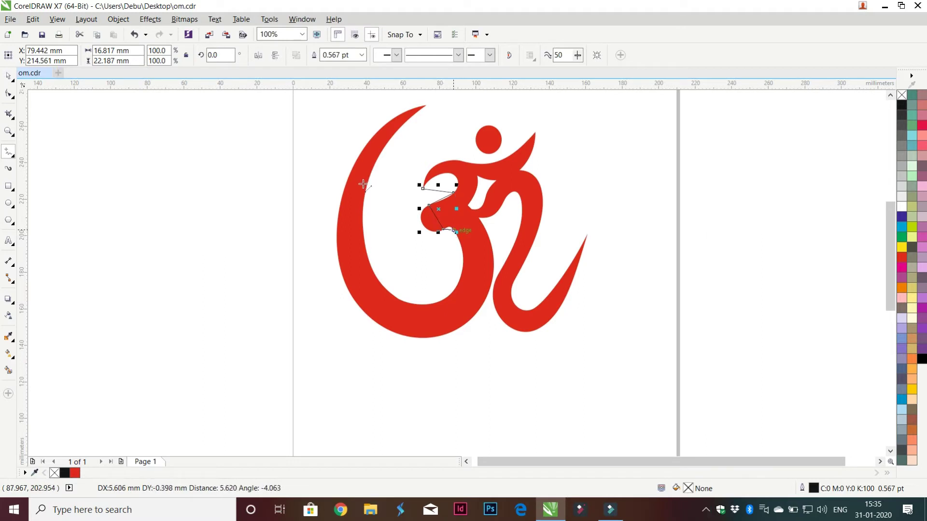
left_click(328, 243)
Extend the trace over the crescent's tip and left edge, then close the outline.
left_click(294, 149)
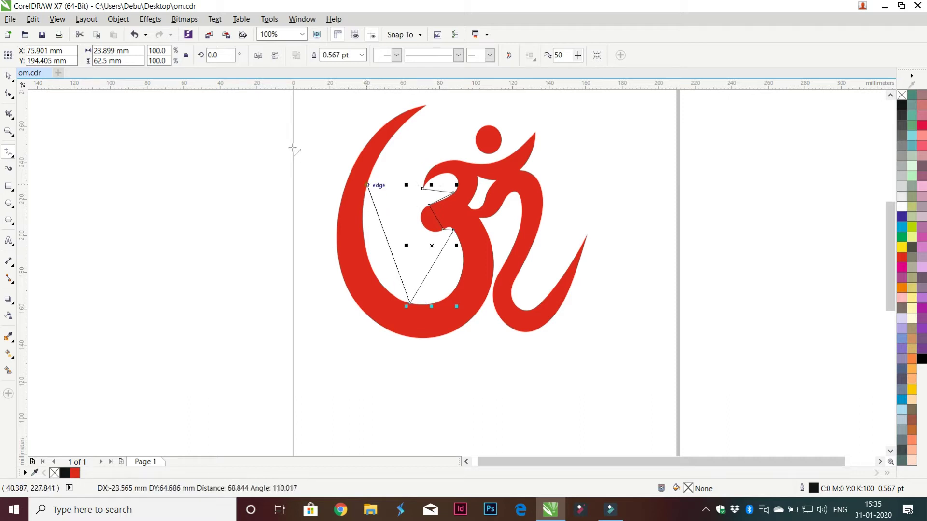
left_click(339, 85)
left_click(269, 200)
left_click(485, 302)
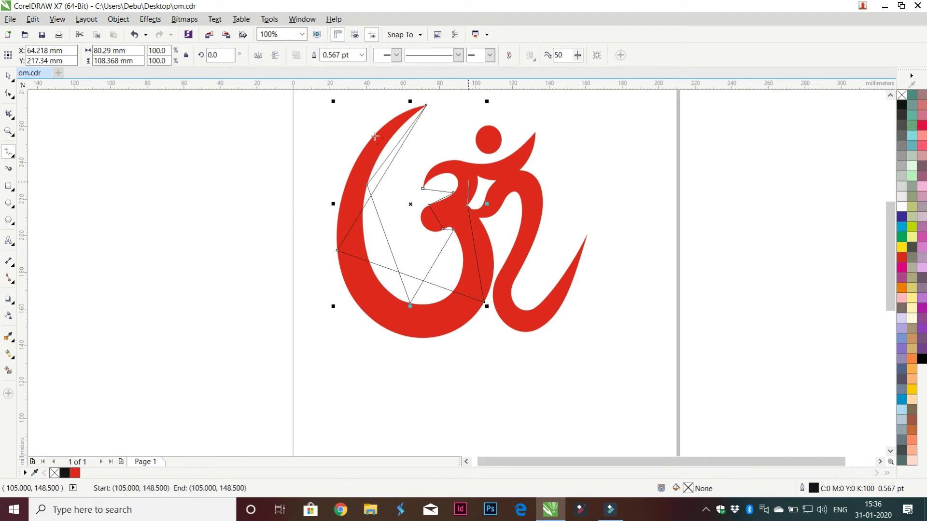
left_click(360, 128)
left_click(337, 151)
key("F10")
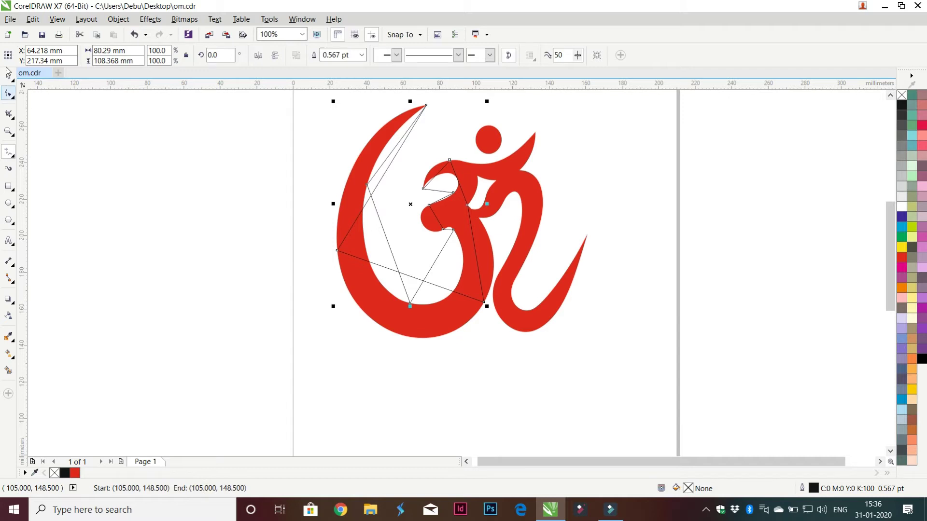
Convert all of the traced outline's straight segments to curves.
key("F10")
left_click_drag(310, 93, 504, 246)
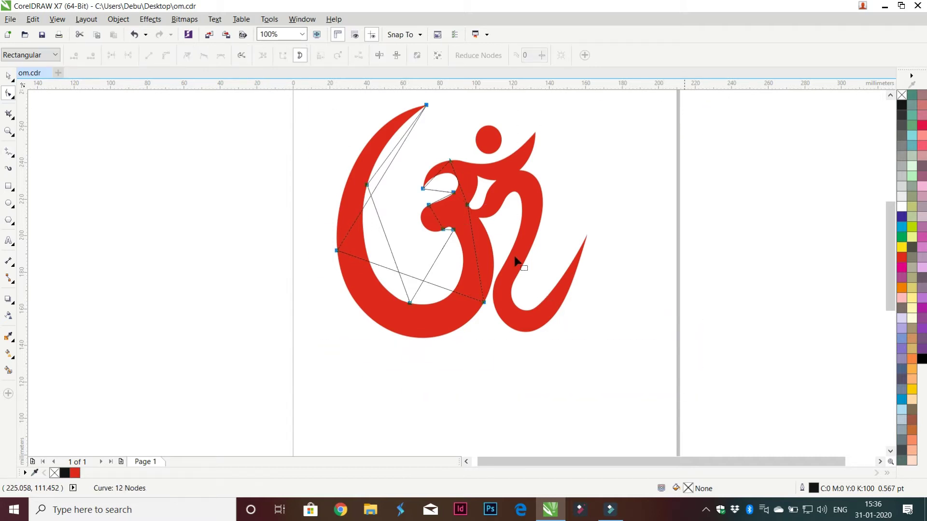
left_click(166, 55)
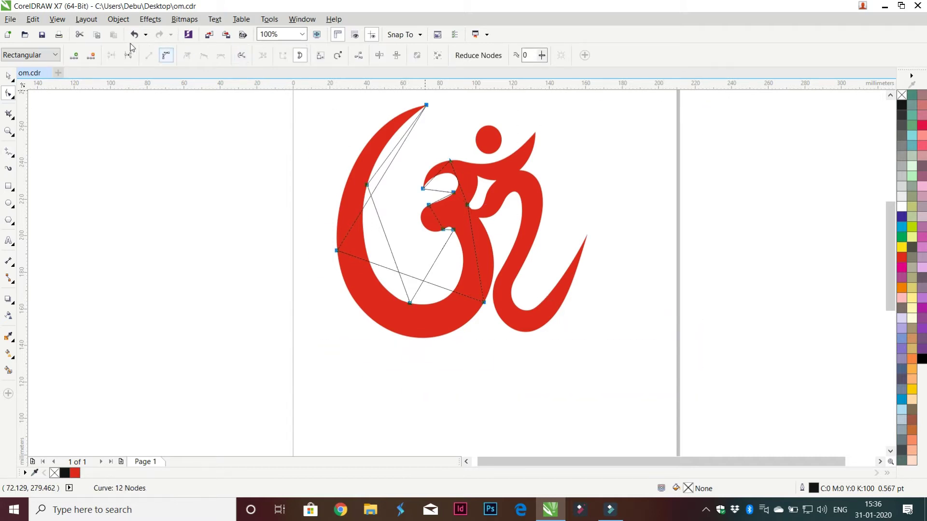
left_click(255, 91)
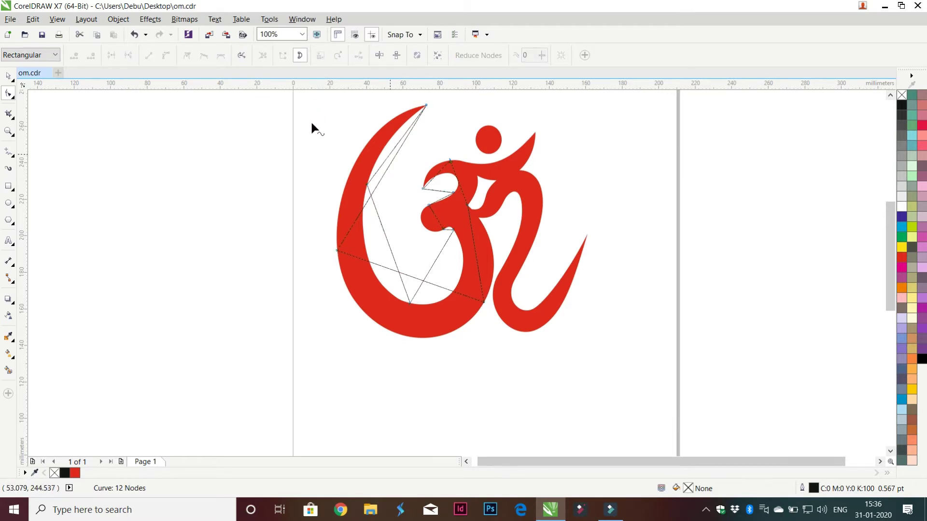
Bend the crescent's left and lower-left edges onto the red edge and smooth the left node.
key("Home")
key("Home")
left_click_drag(310, 130, 289, 119)
left_click_drag(323, 216, 316, 265)
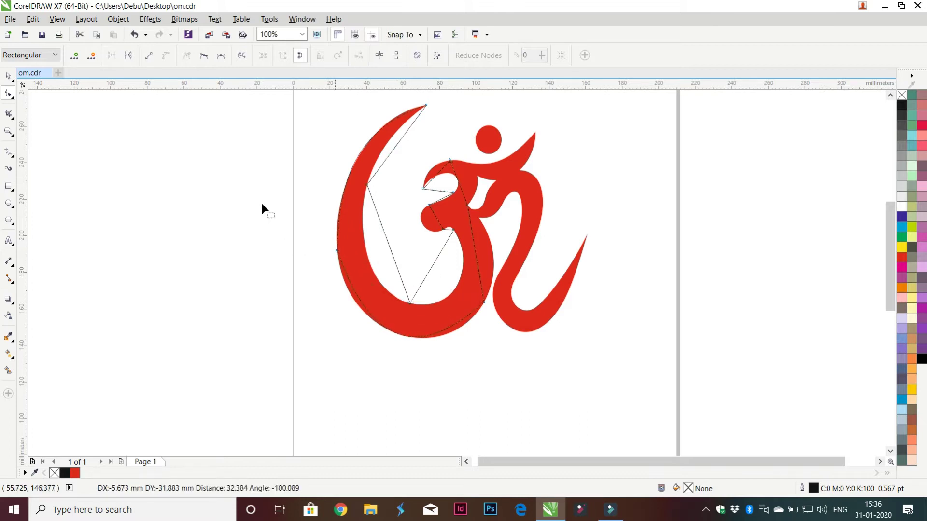
key("Home")
left_click(203, 55)
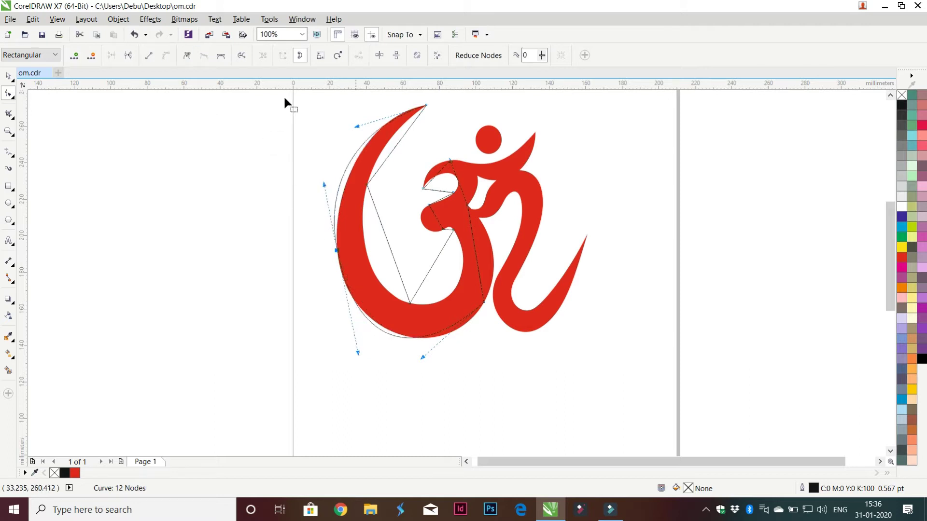
Fit the top node's curve and the bottom segment along the red crescent's base.
left_click_drag(357, 126, 391, 102)
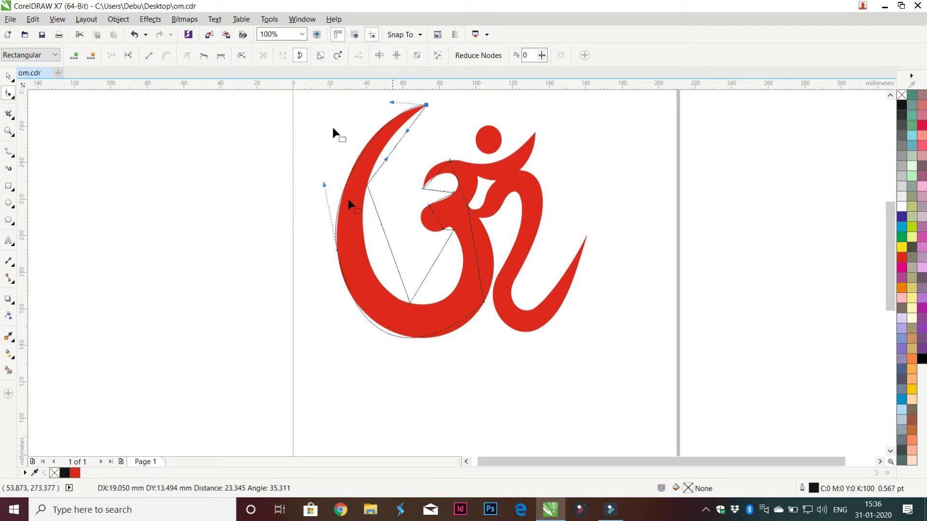
key("Tab")
left_click_drag(327, 184, 328, 187)
left_click_drag(339, 285, 363, 283)
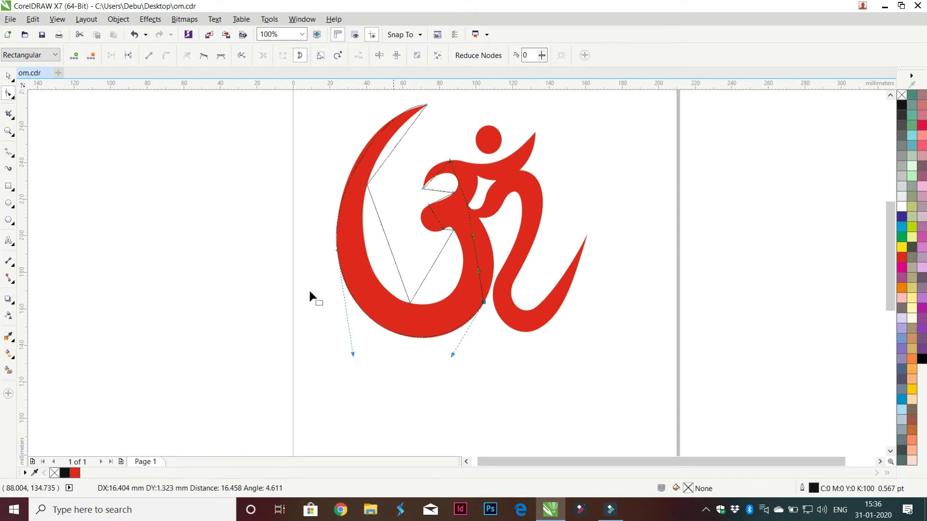
left_click_drag(381, 205, 395, 206)
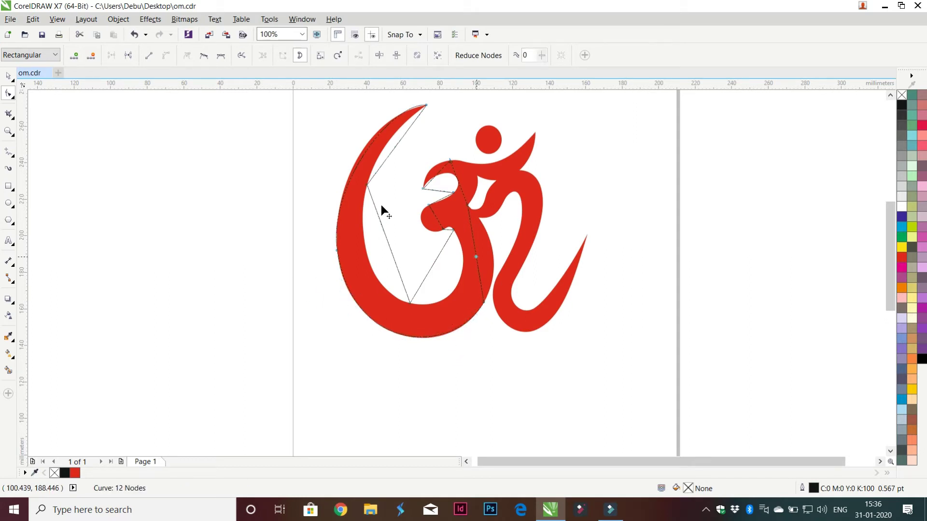
left_click(386, 244)
left_click(165, 53)
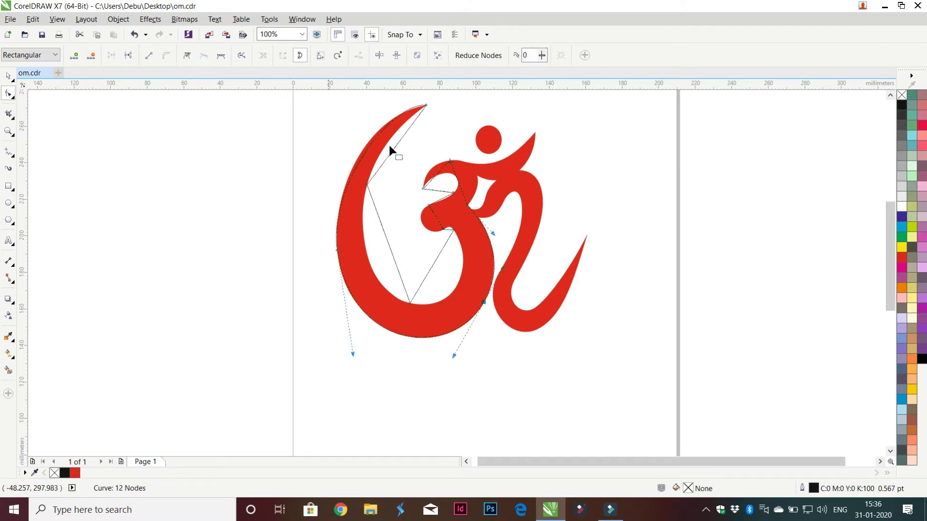
Bend the curl's upper outline into a smooth arc along the red edge.
scroll(382, 153, "up", 2)
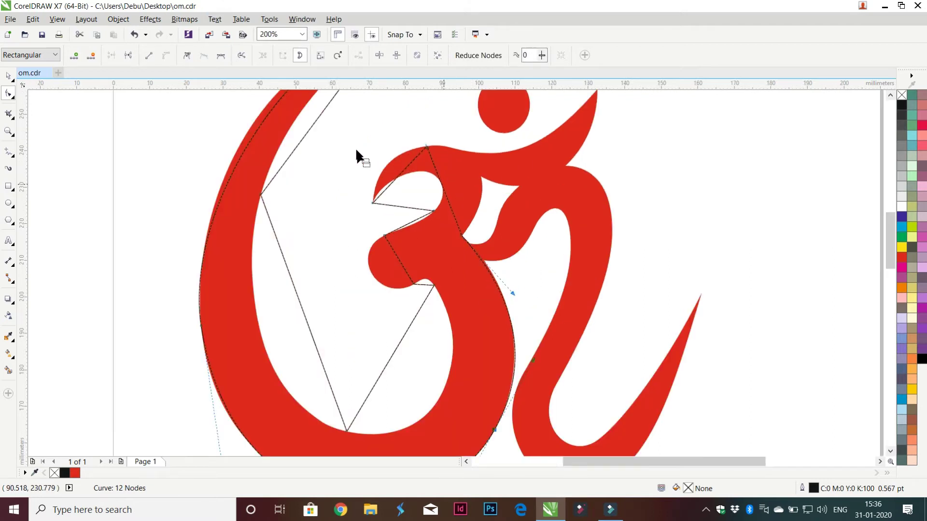
left_click_drag(359, 163, 386, 150)
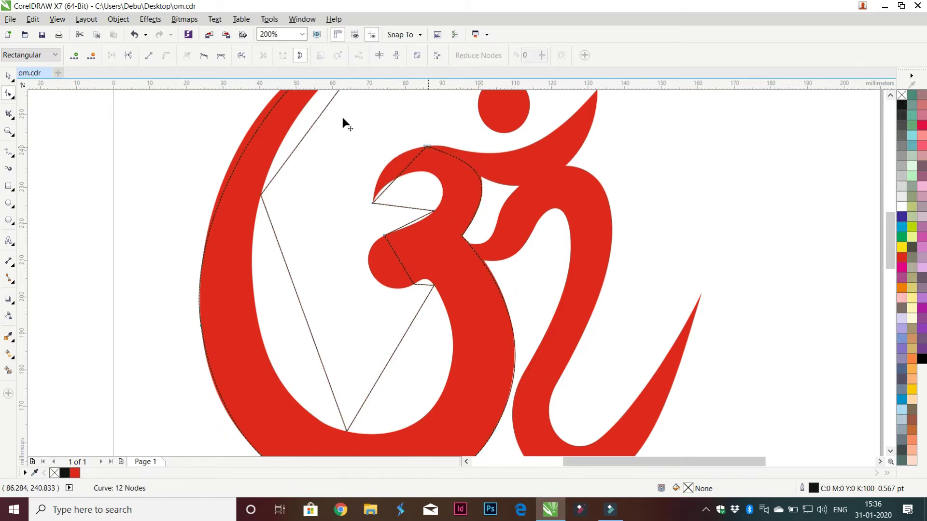
left_click(427, 146)
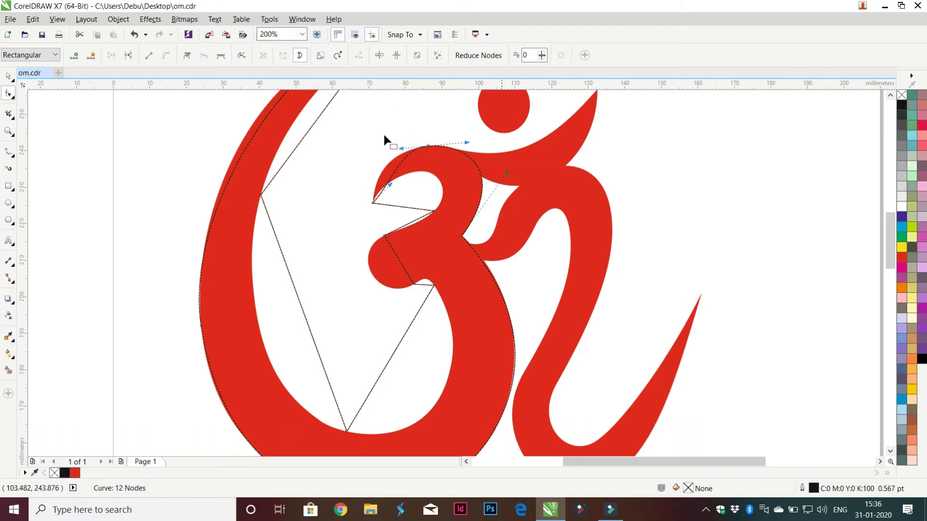
left_click_drag(310, 150, 347, 169)
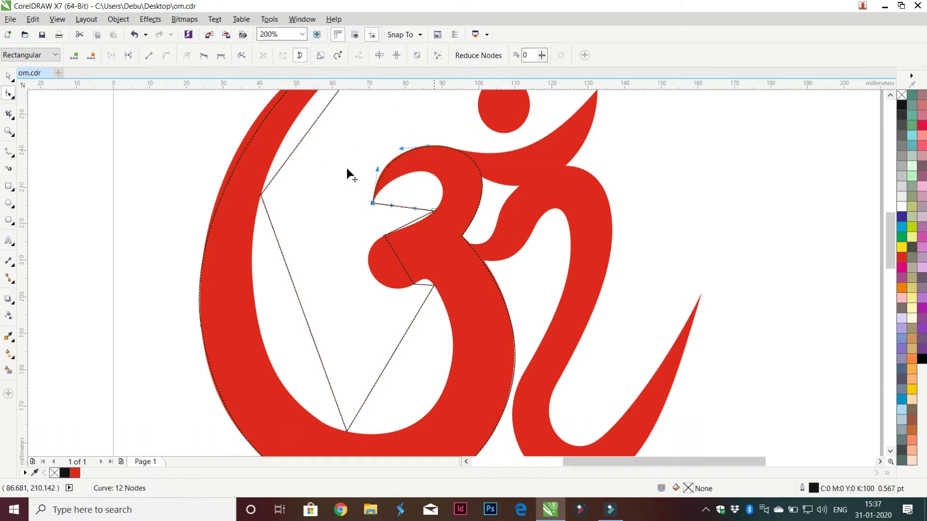
key("Tab")
left_click(203, 55)
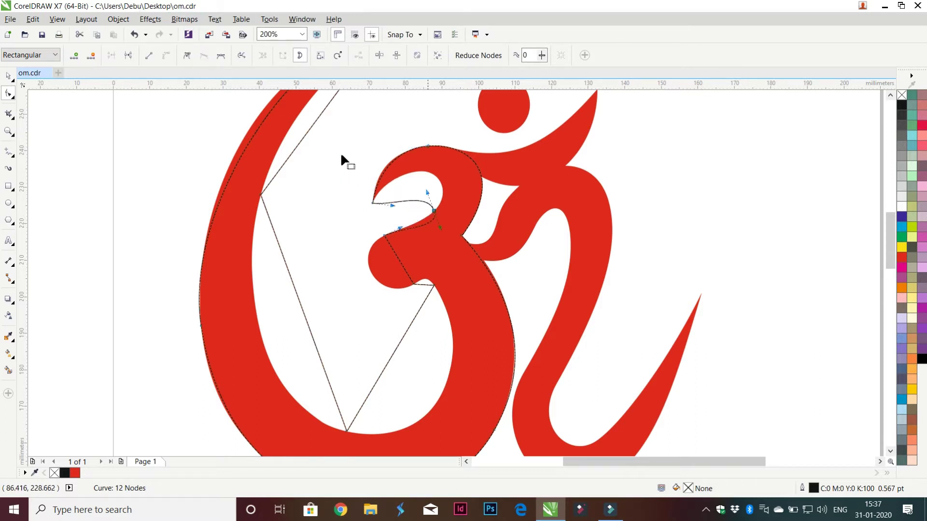
Reshape the curl's inner and lower curves to hug the red lobe.
left_click_drag(312, 161, 312, 144)
key("Tab")
mouse_move(343, 142)
left_mouse_down()
mouse_move(367, 131)
mouse_move(318, 119)
mouse_move(389, 141)
mouse_move(307, 189)
left_mouse_up()
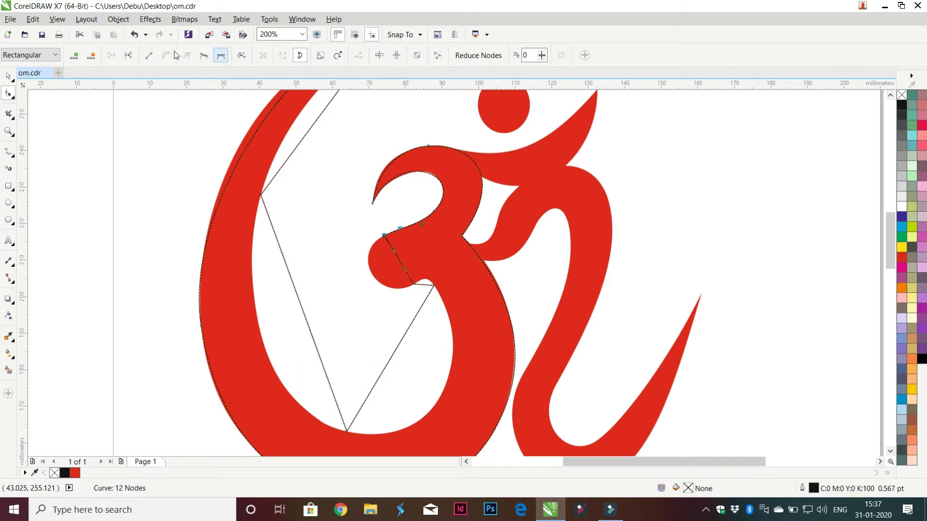
key("Tab")
mouse_move(311, 172)
left_mouse_down()
mouse_move(321, 193)
mouse_move(286, 244)
left_mouse_up()
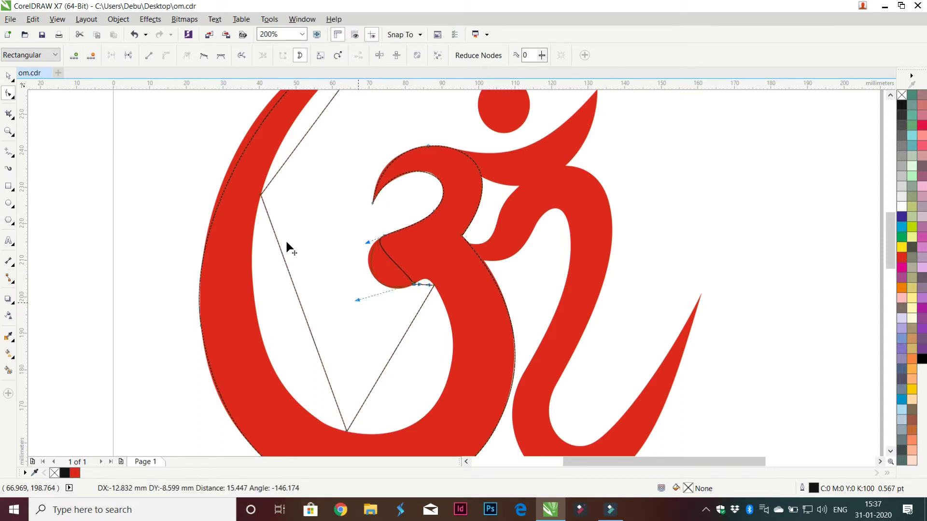
left_click_drag(286, 239, 288, 239)
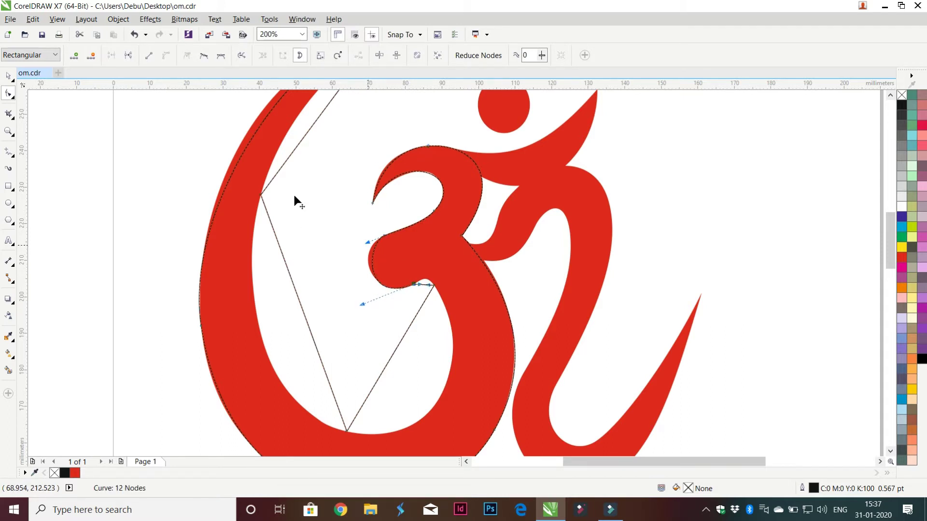
left_click_drag(294, 196, 289, 198)
left_click_drag(289, 243, 292, 241)
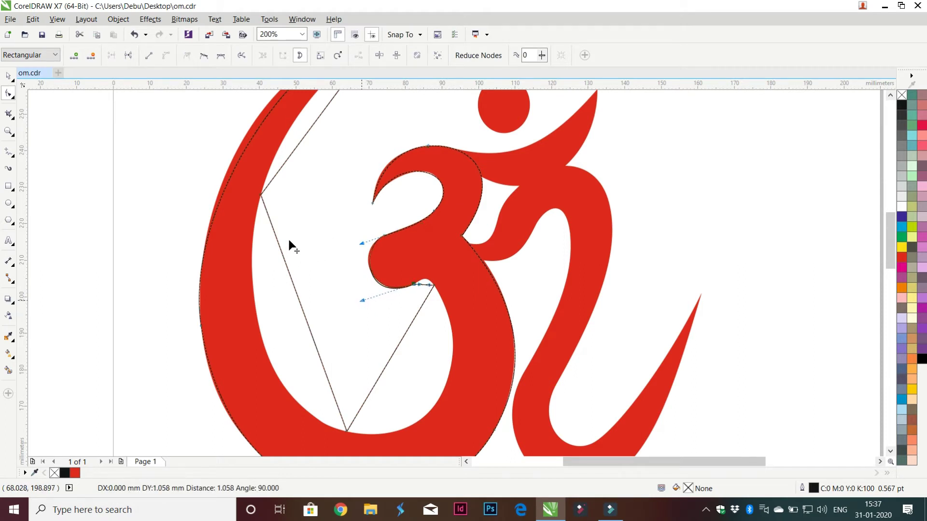
left_click(337, 230)
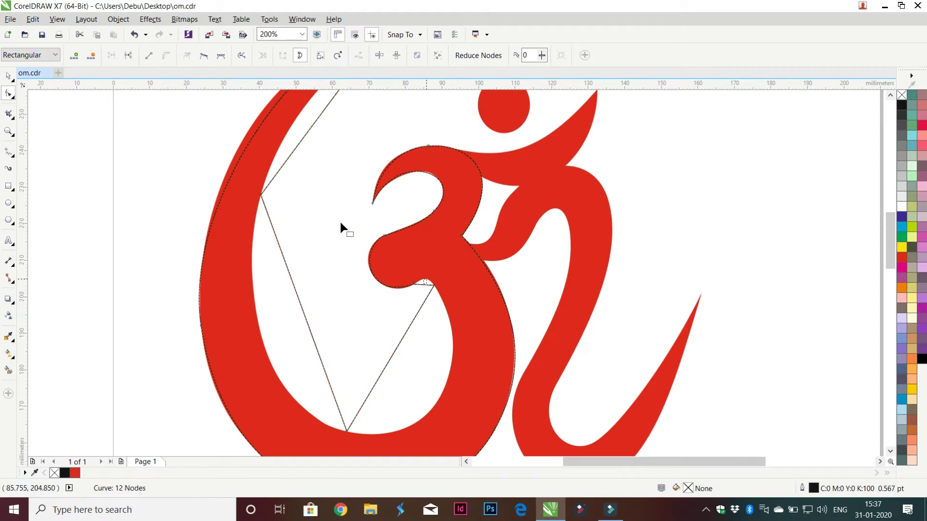
Bend the curl's lower-left and upper-left arcs around the inner loop's red edge.
scroll(346, 233, "up", 2)
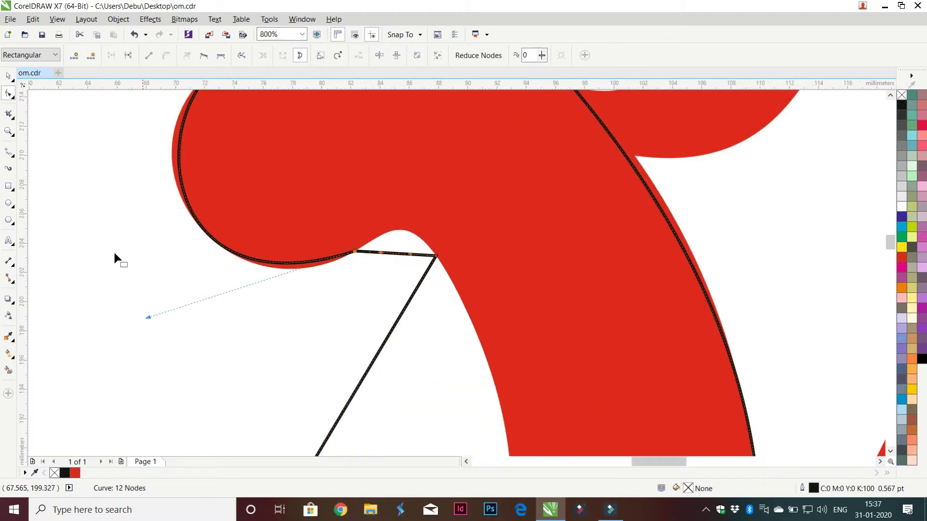
mouse_move(116, 254)
left_mouse_down()
mouse_move(119, 267)
mouse_move(136, 268)
left_mouse_up()
scroll(149, 121, "down", 1)
left_click_drag(134, 94, 121, 91)
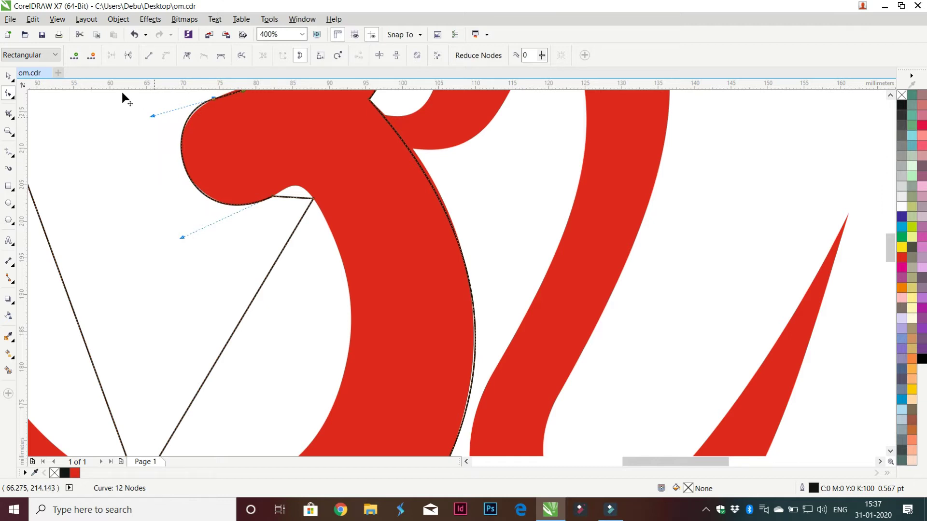
left_click_drag(121, 91, 125, 97)
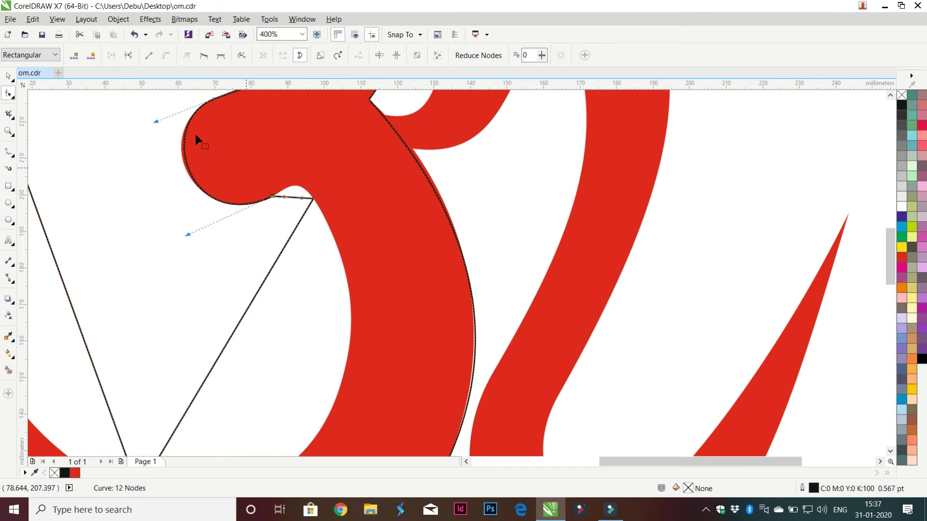
scroll(188, 116, "down", 2)
left_click_drag(159, 119, 159, 121)
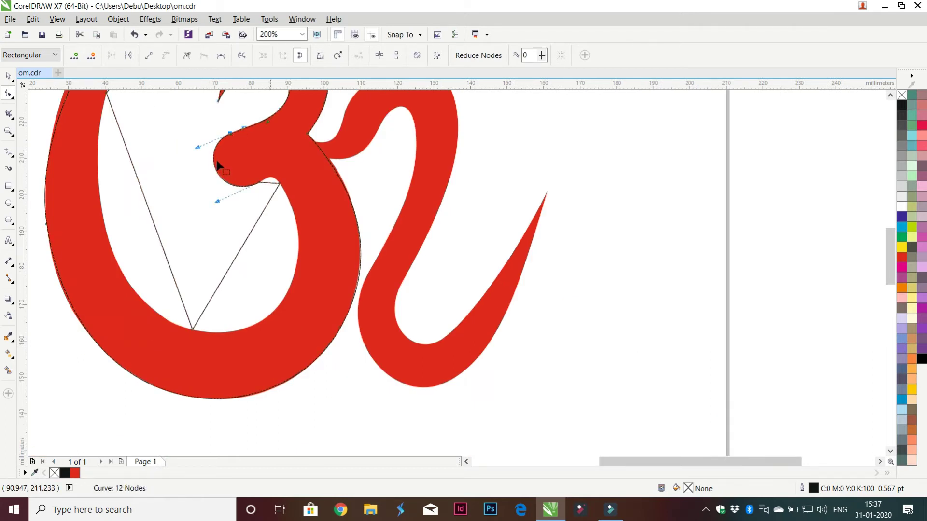
Curve the segment under the loop and shift the node at its base to fit.
scroll(182, 149, "up", 2)
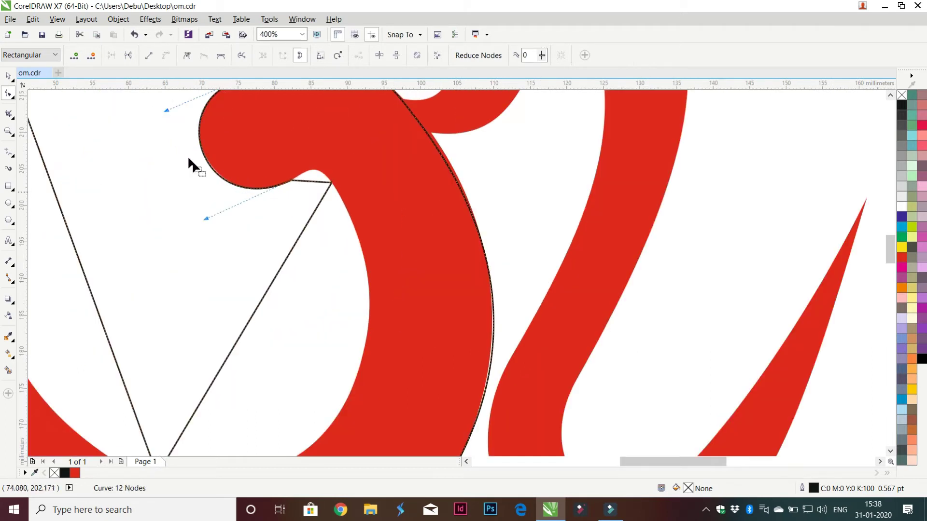
left_click(251, 139)
left_click_drag(250, 142, 259, 155)
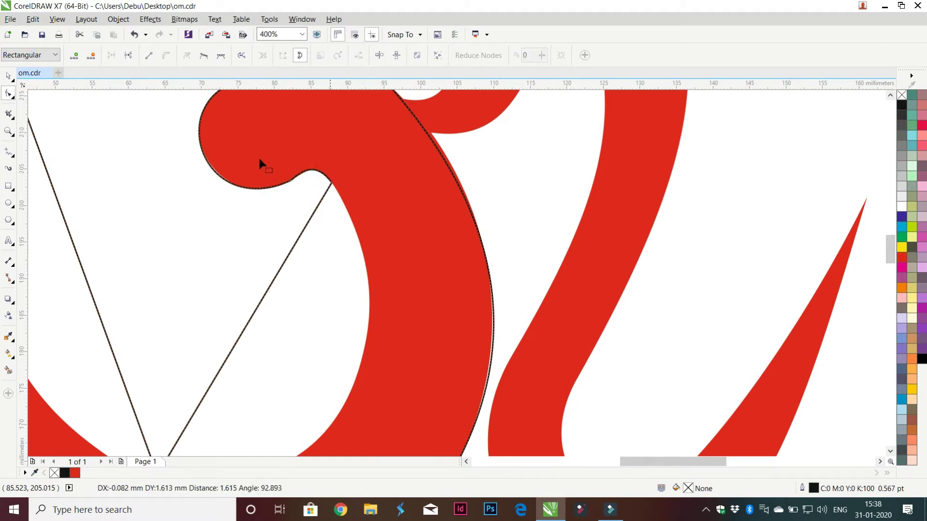
left_click(200, 145)
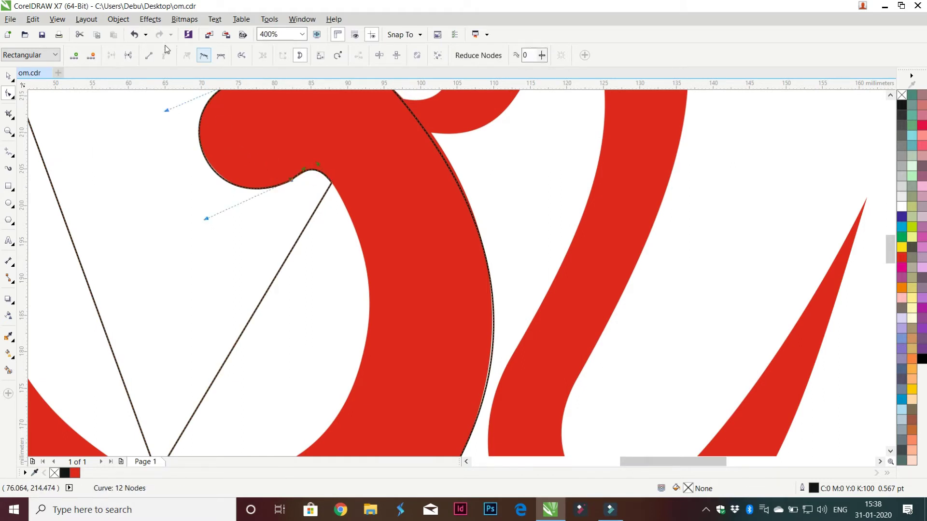
left_click_drag(167, 174, 175, 178)
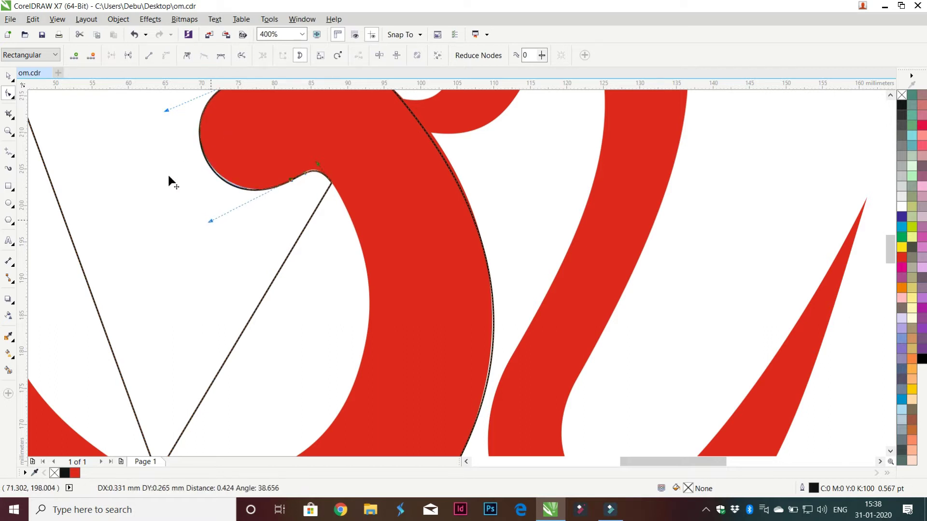
left_click_drag(252, 130, 251, 127)
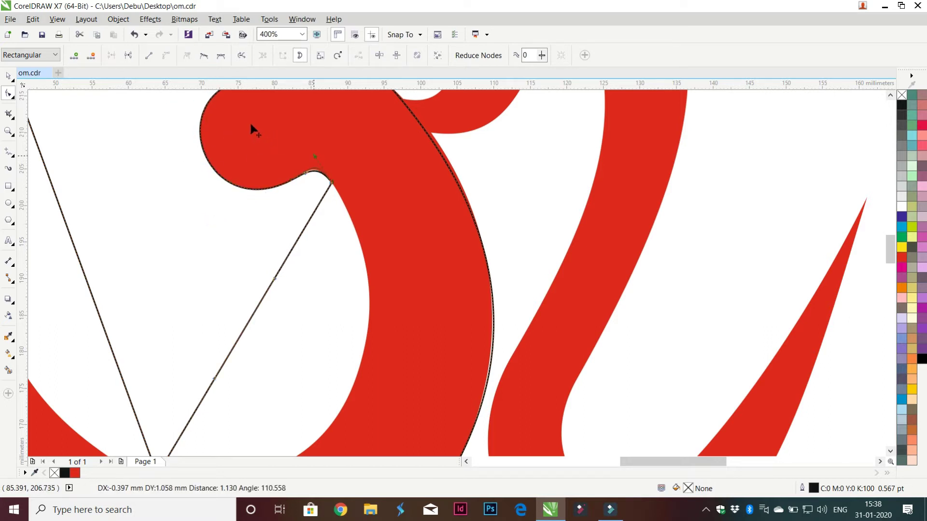
Bend the diagonal line toward the bowl, smooth a node and convert a segment to curve.
scroll(247, 193, "down", 1)
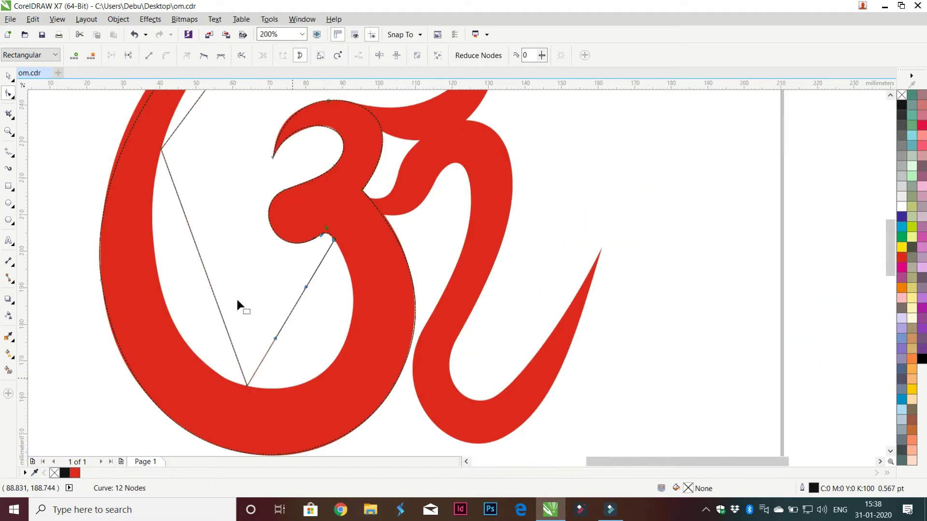
left_click_drag(231, 253, 272, 285)
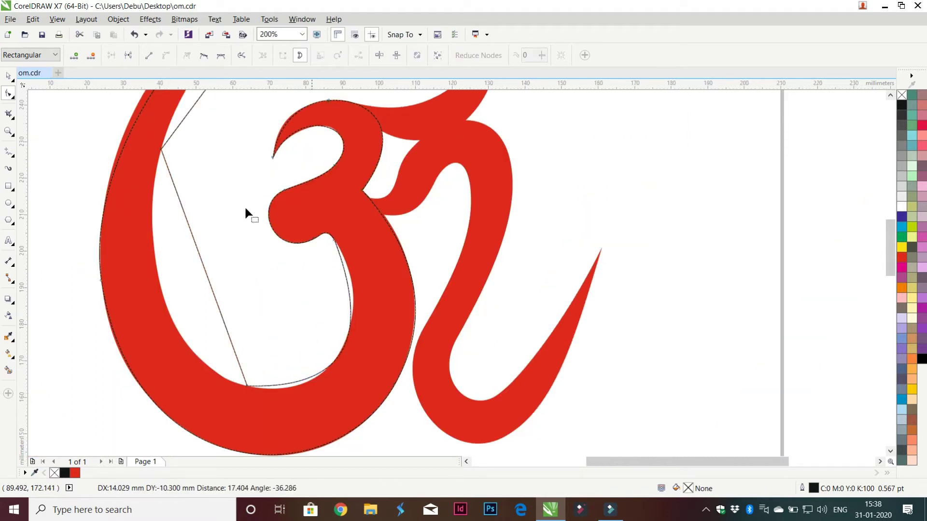
left_click(269, 196)
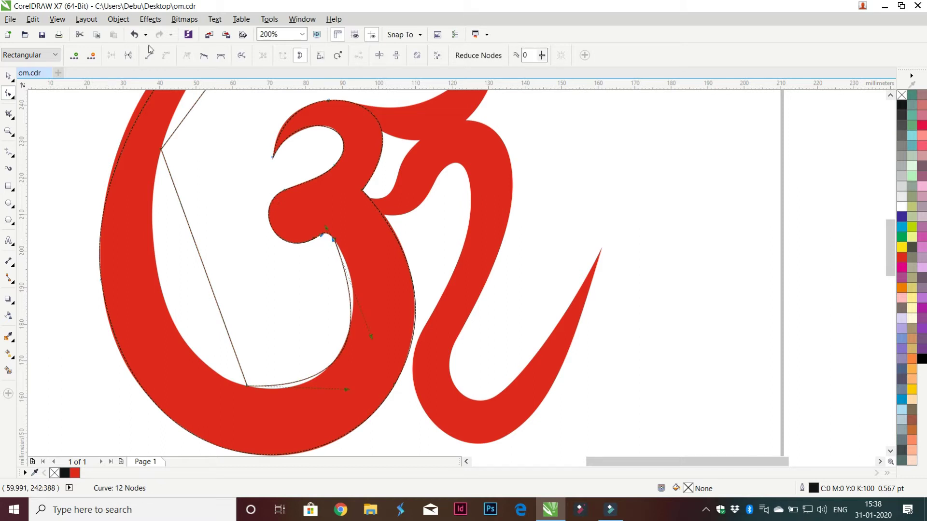
left_click(204, 55)
left_click(217, 302)
left_click(149, 56)
Shape the lower segments along the bottom and right inner curve of the bowl.
left_click_drag(220, 308, 177, 342)
left_click_drag(263, 356, 276, 317)
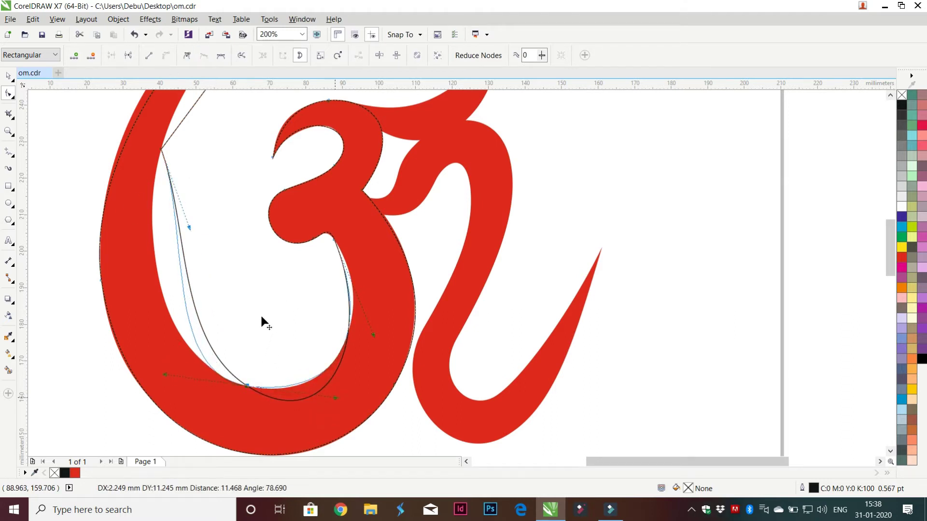
left_click_drag(276, 315, 264, 321)
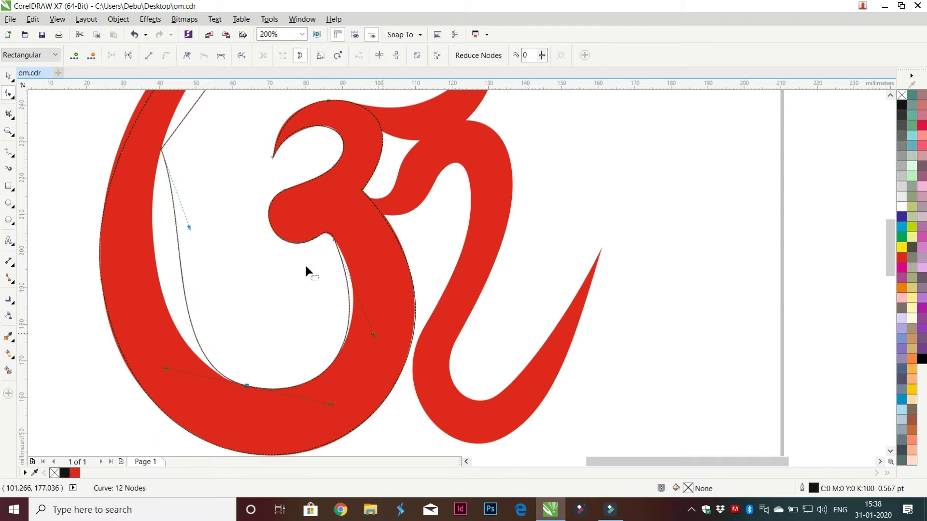
left_click_drag(297, 266, 308, 256)
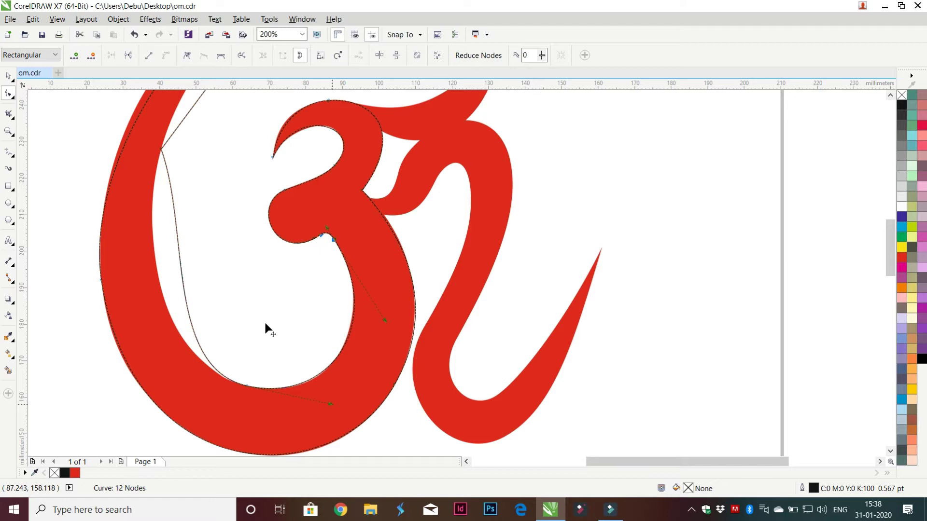
left_click_drag(266, 324, 215, 248)
Fit the left and lower-left curves to the bowl's inner edge.
left_click_drag(152, 184, 107, 194)
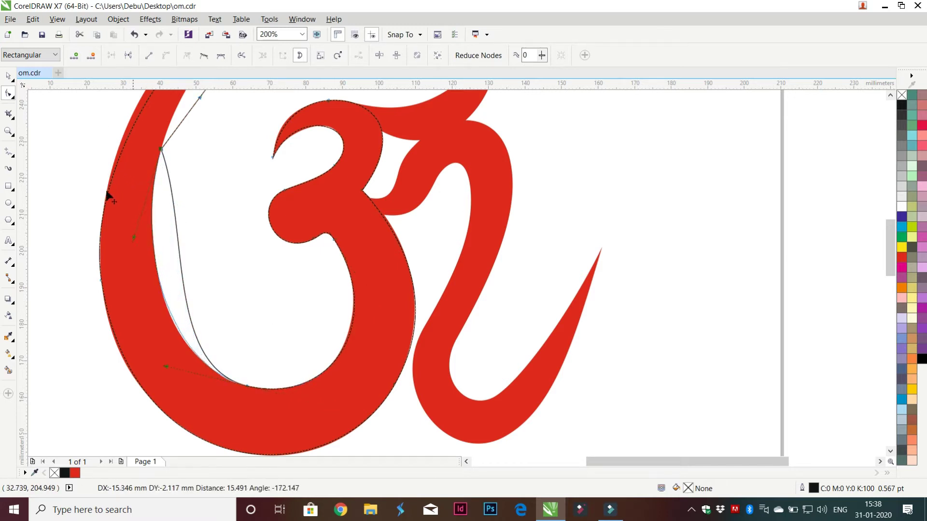
left_click_drag(109, 195, 109, 190)
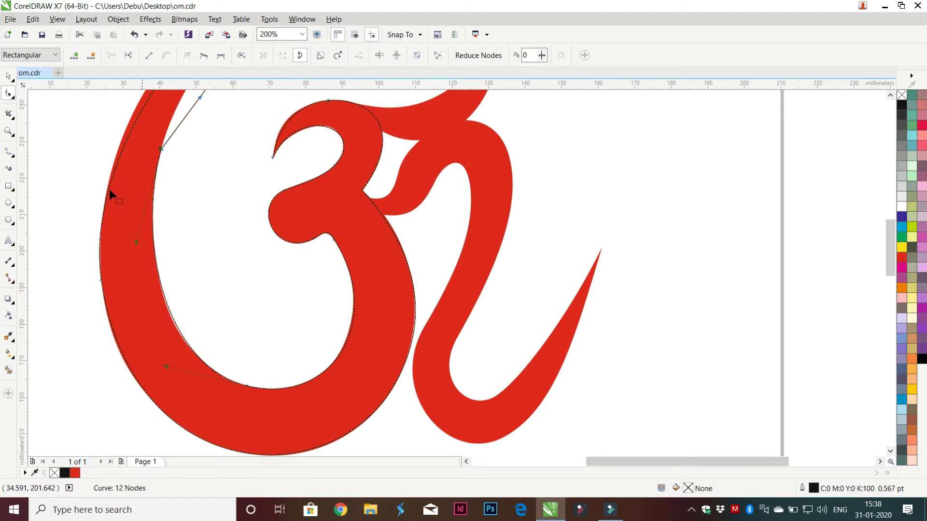
left_click_drag(132, 293, 130, 300)
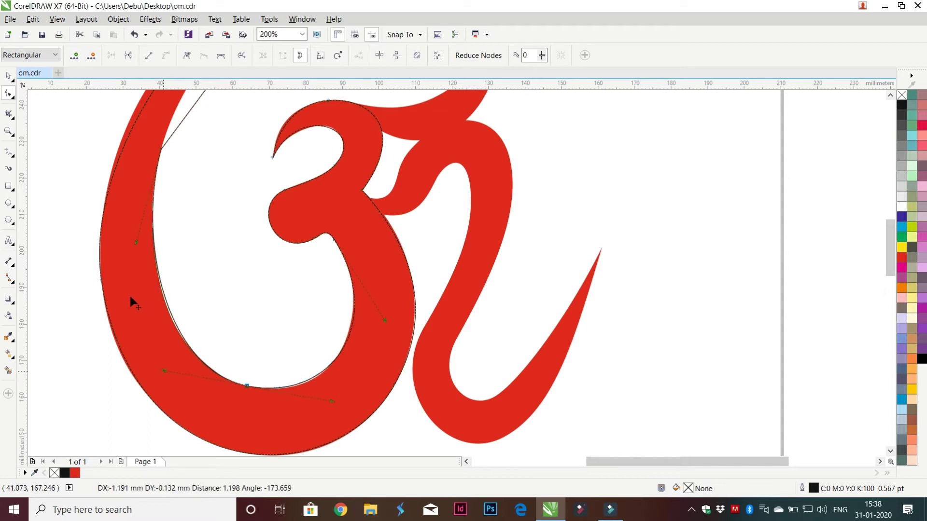
left_click_drag(265, 320, 272, 320)
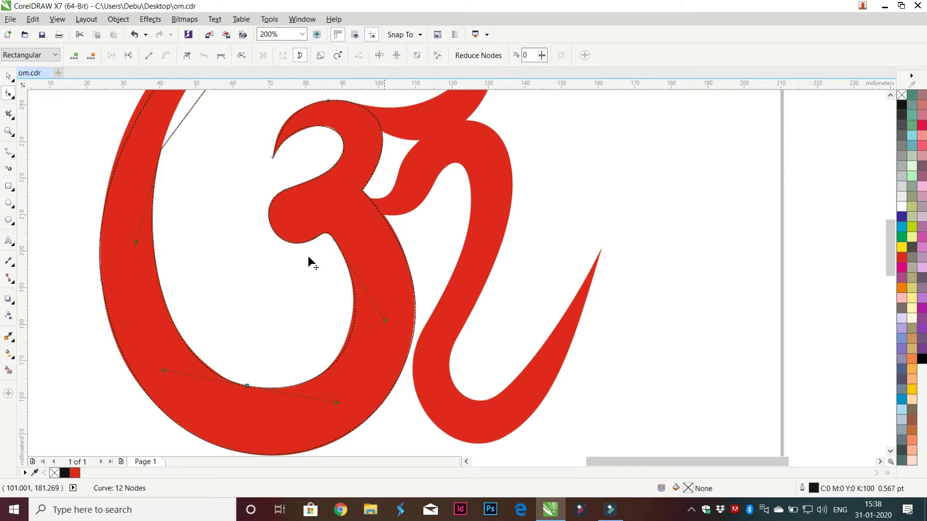
left_click_drag(308, 257, 310, 259)
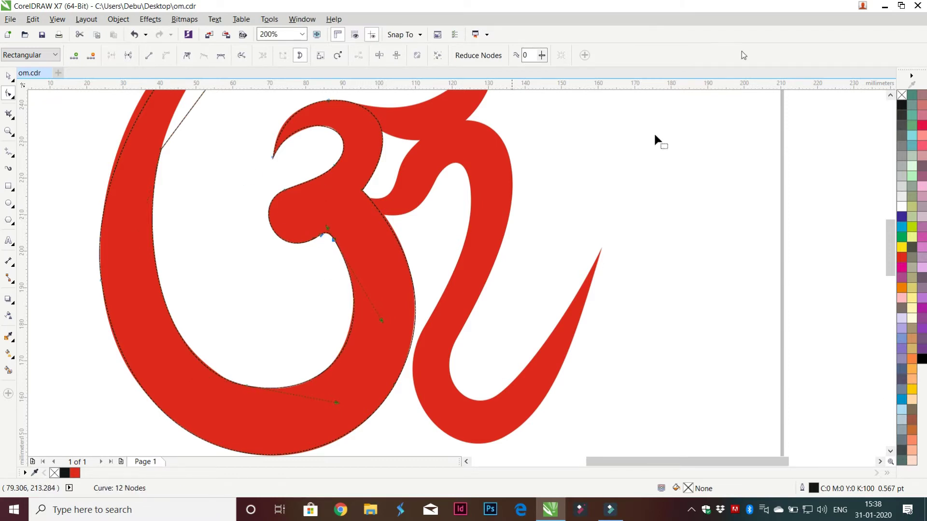
scroll(714, 75, "up", 2)
Curve the line up to the crescent's top tip and refine its lower curve.
scroll(715, 76, "up", 2)
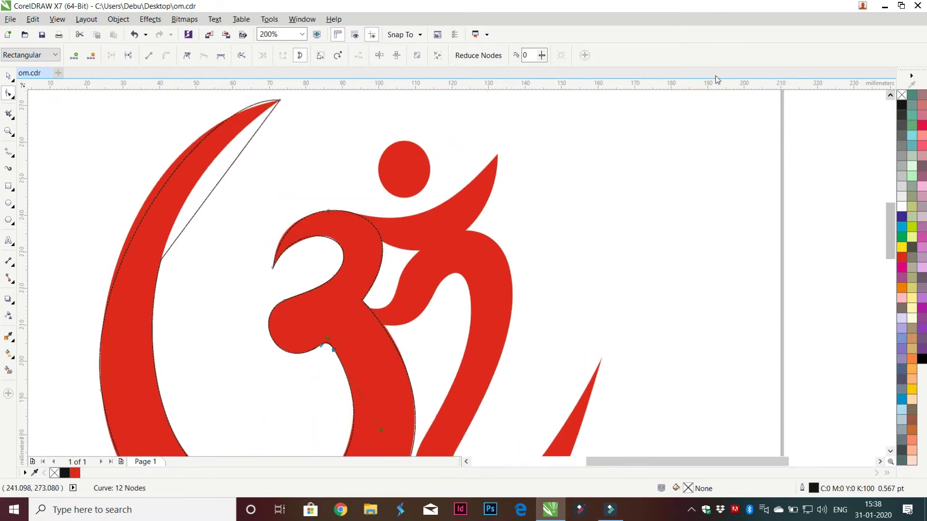
scroll(716, 76, "up", 1)
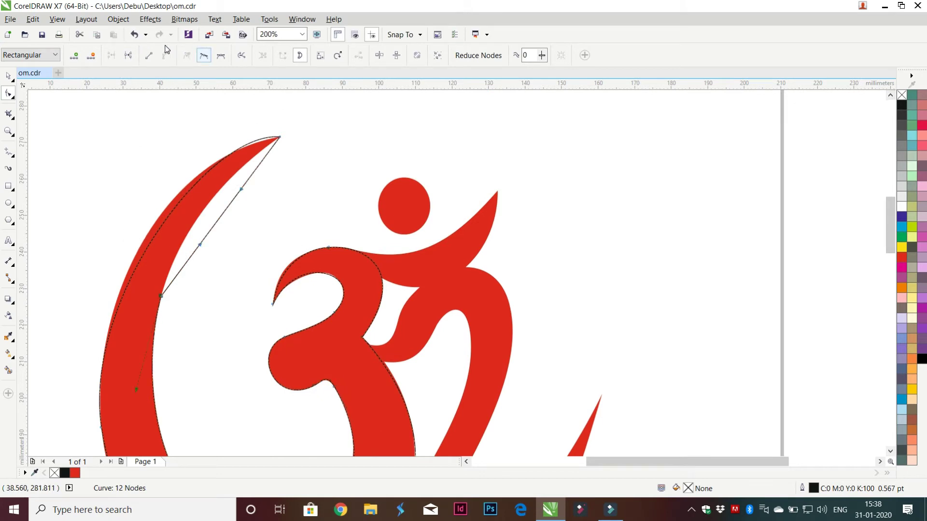
mouse_move(164, 178)
left_mouse_down()
mouse_move(162, 162)
mouse_move(161, 183)
left_mouse_up()
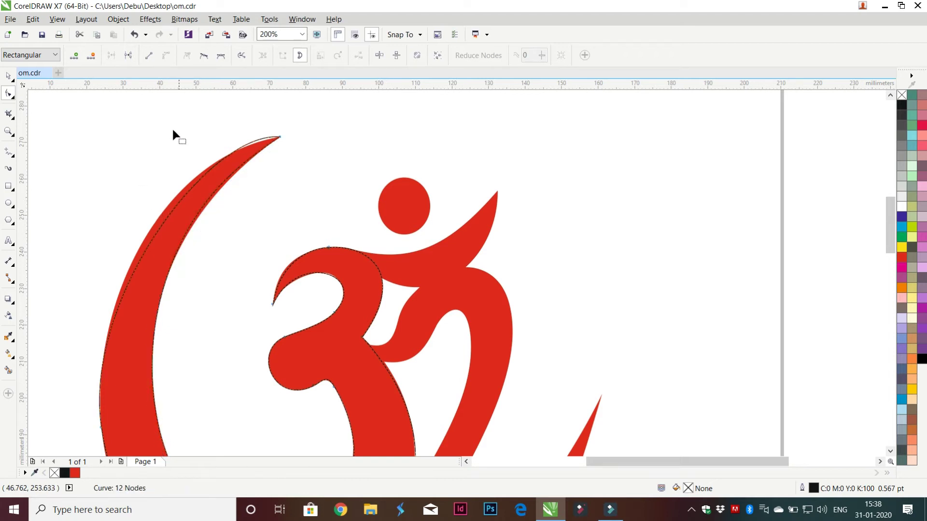
key("Home")
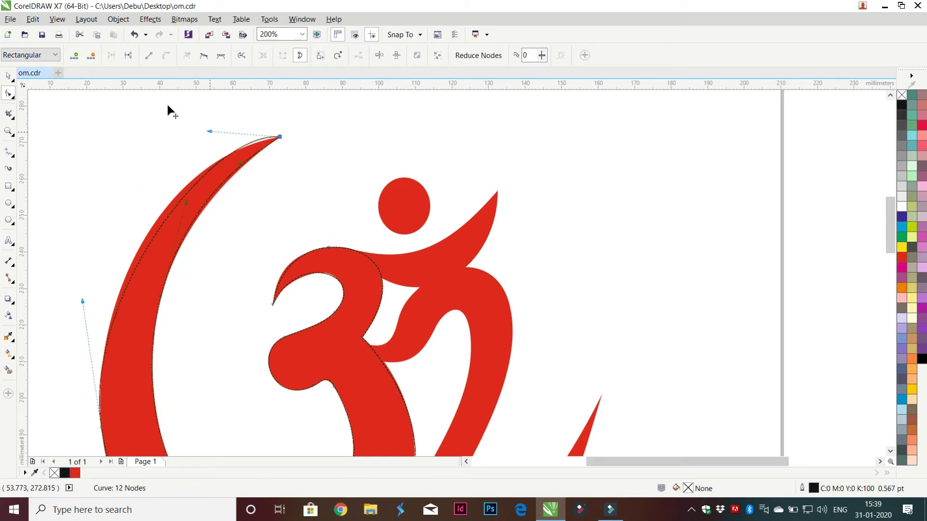
left_click_drag(153, 111, 140, 118)
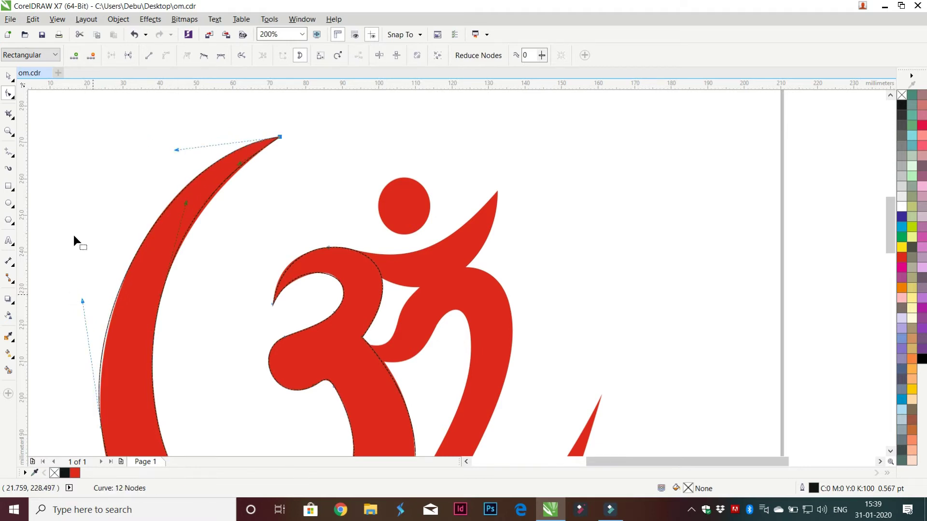
left_click_drag(64, 238, 68, 240)
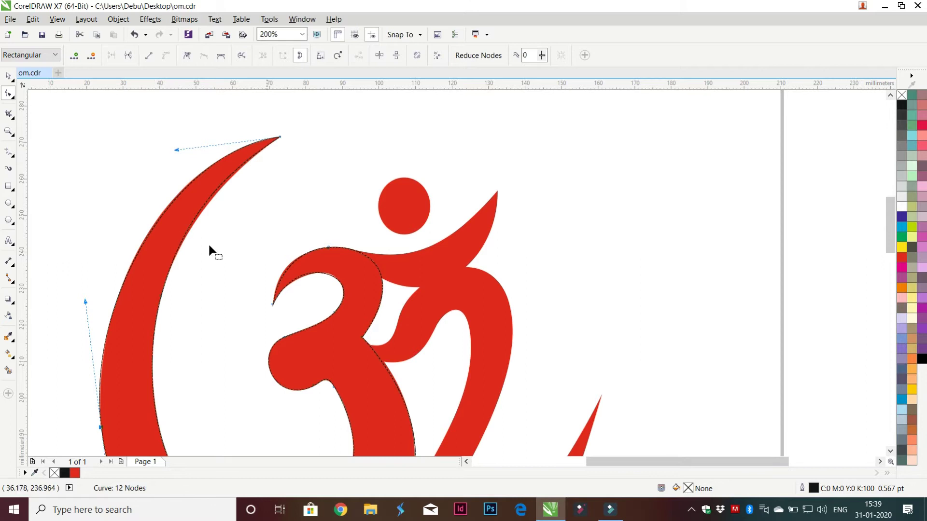
scroll(209, 247, "down", 2)
scroll(230, 278, "up", 1)
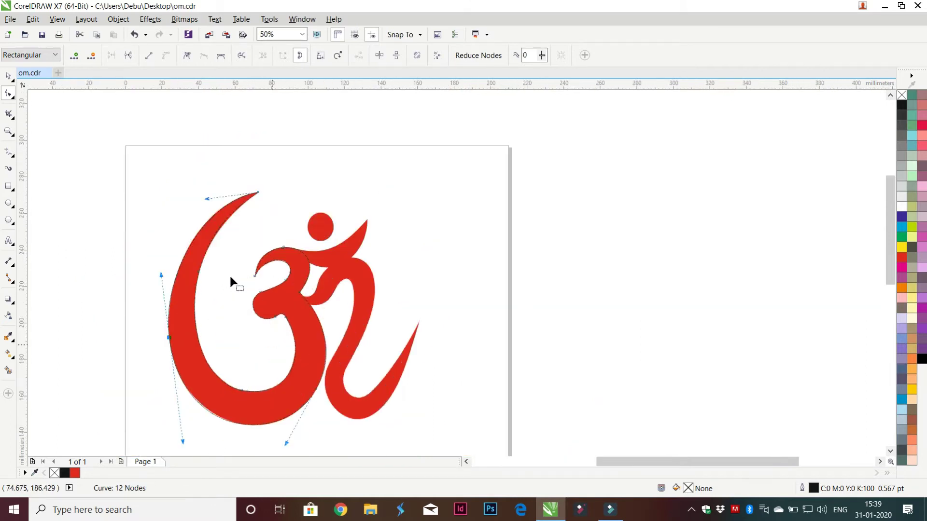
scroll(258, 263, "up", 1)
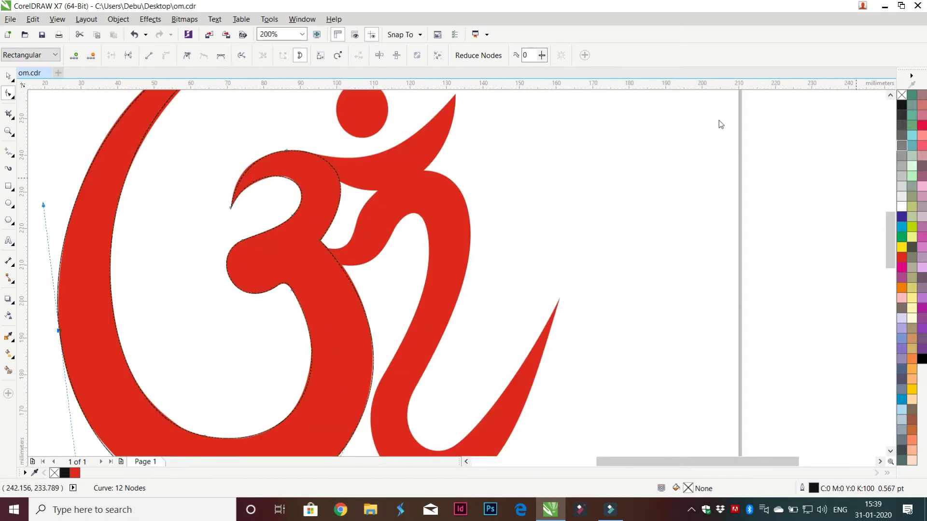
scroll(358, 145, "up", 3)
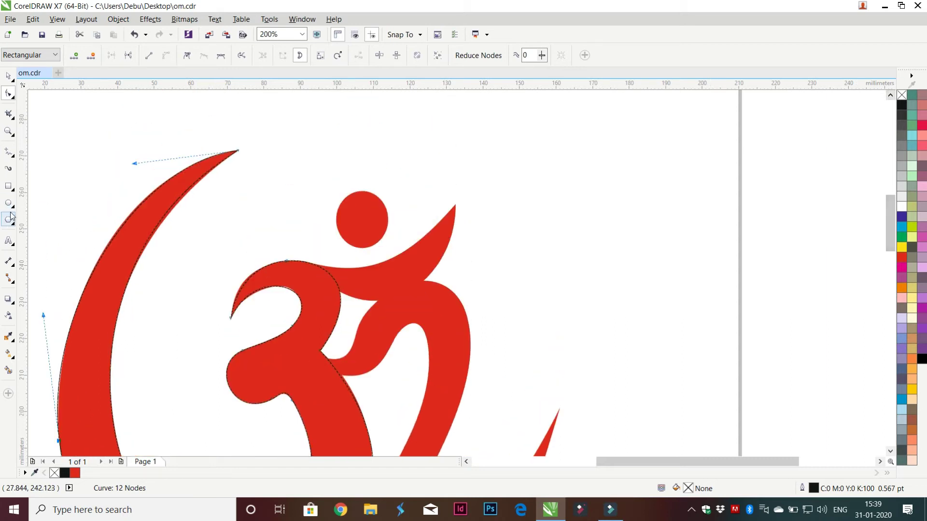
Draw an ellipse over the Om's round red dot.
left_click(8, 164)
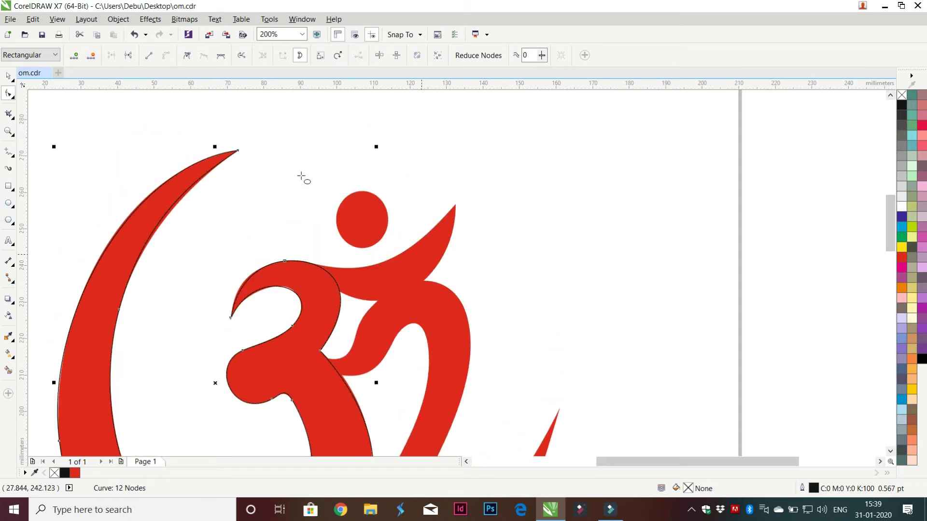
key("F7")
mouse_move(280, 161)
left_mouse_down()
mouse_move(303, 190)
mouse_move(253, 145)
left_mouse_up()
scroll(252, 145, "up", 1)
key("space")
Resize the ellipse's width and height to match the red dot's edge.
left_click_drag(306, 227, 291, 227)
left_click_drag(336, 188, 337, 190)
left_click_drag(336, 268, 338, 277)
left_click_drag(375, 238, 379, 232)
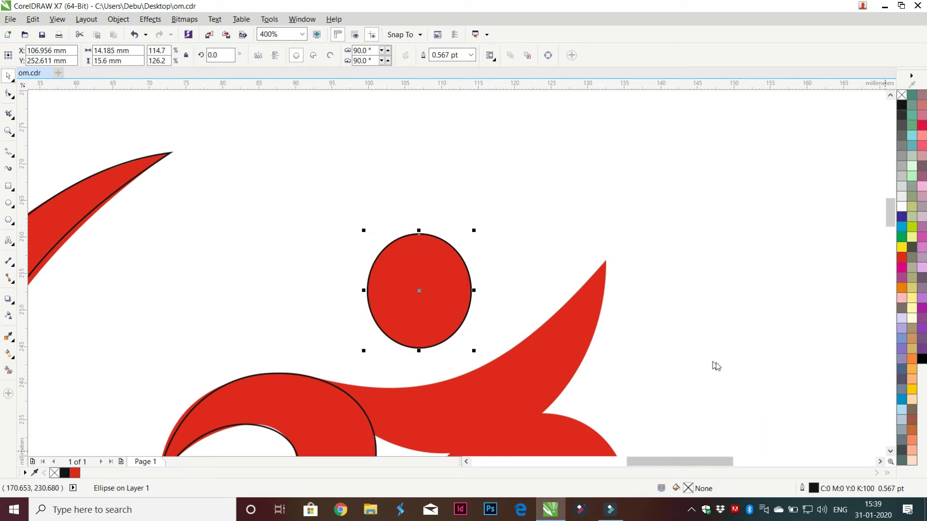
scroll(717, 366, "down", 1)
scroll(712, 361, "down", 2)
scroll(711, 361, "down", 2)
left_click(11, 94)
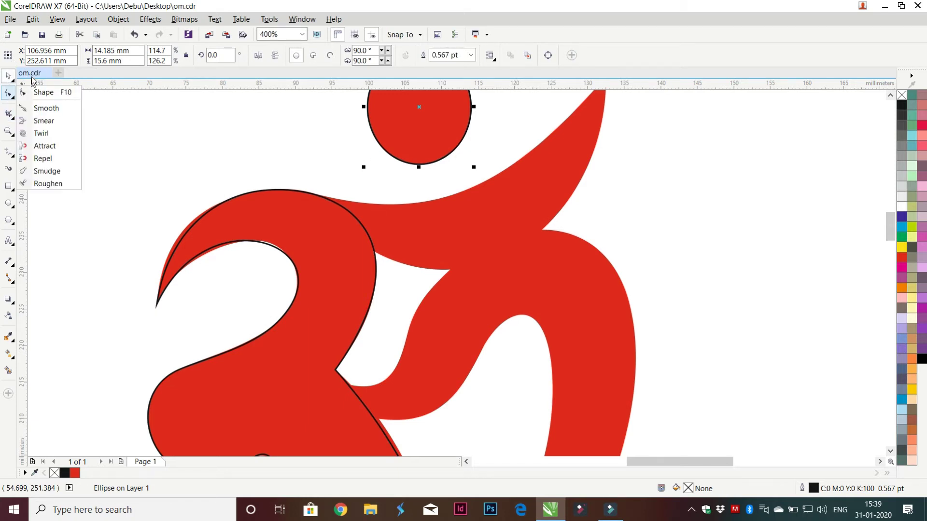
Adjust the traced curve's top handle over the hook, undoing one change.
left_click(43, 92)
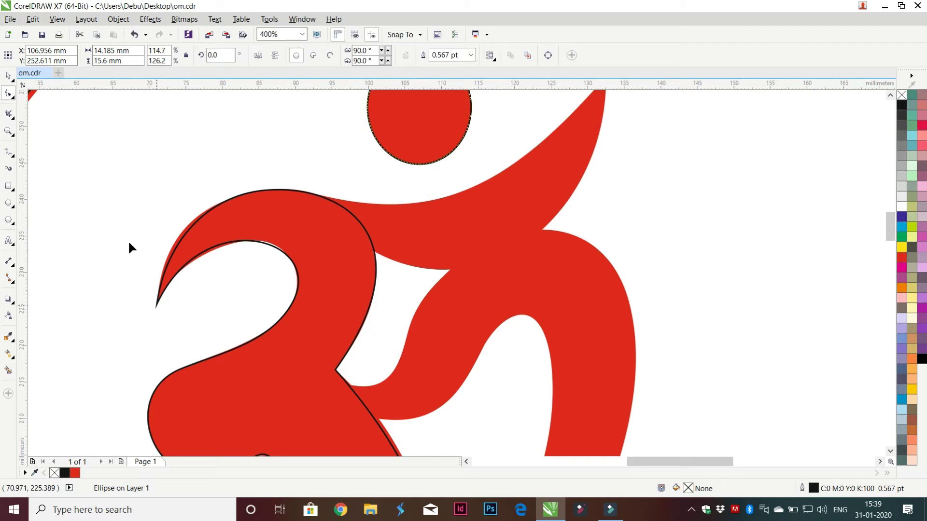
key("Tab")
key("Tab")
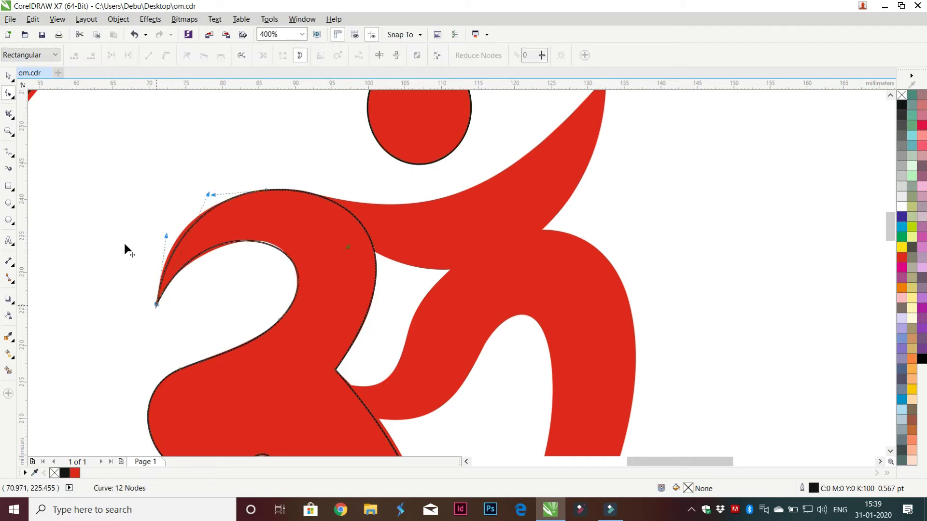
left_click_drag(163, 156, 173, 155)
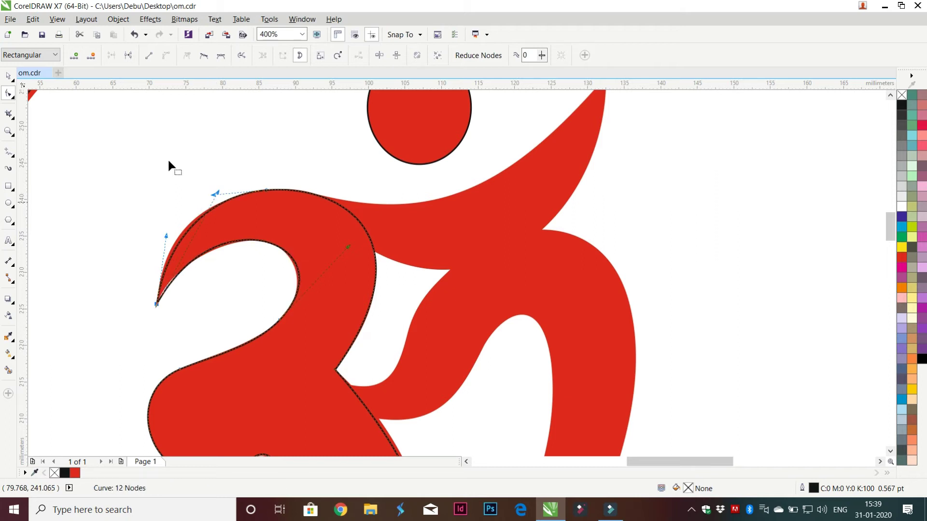
left_click_drag(173, 154, 169, 150)
key("Tab")
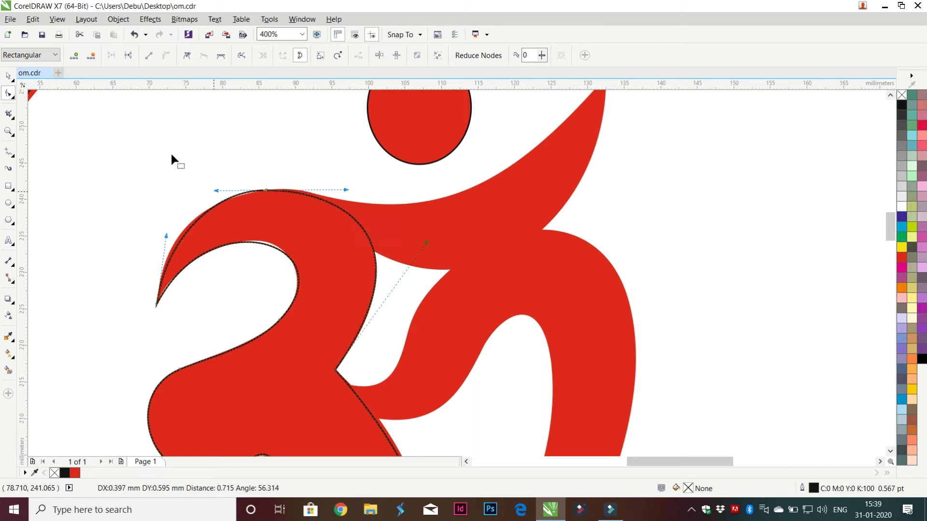
key("ctrl+z")
Nudge the hook's left tip and top node so the curve hugs the red edge.
key("shift+Tab")
left_click_drag(128, 183, 137, 183)
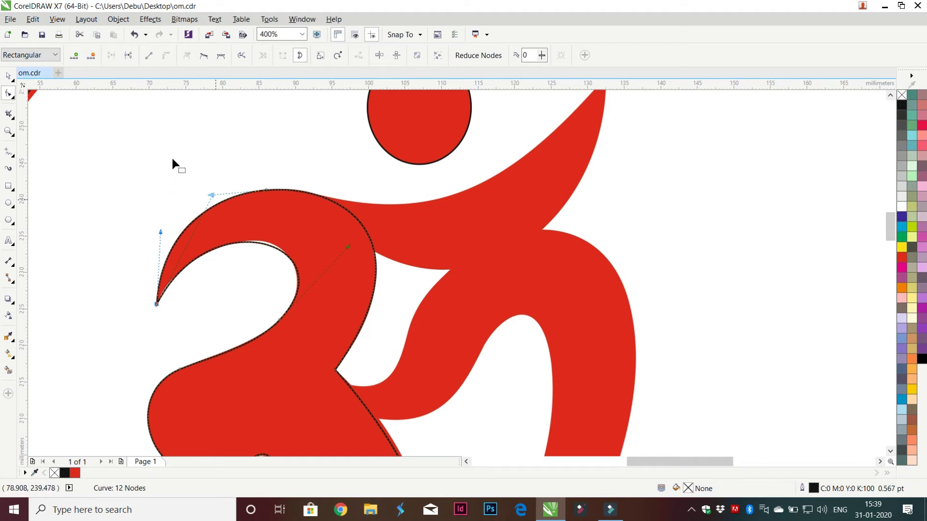
left_click_drag(171, 156, 177, 156)
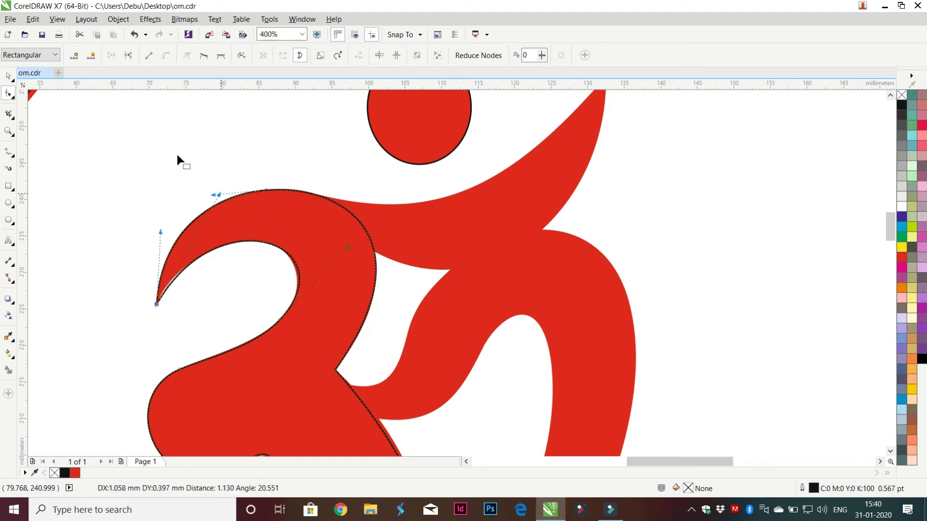
left_click_drag(173, 154, 169, 152)
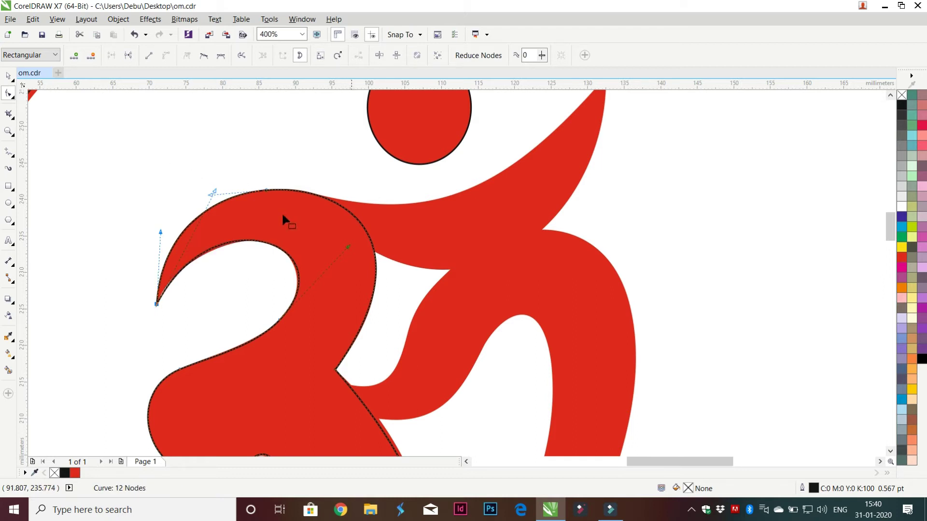
left_click(279, 198)
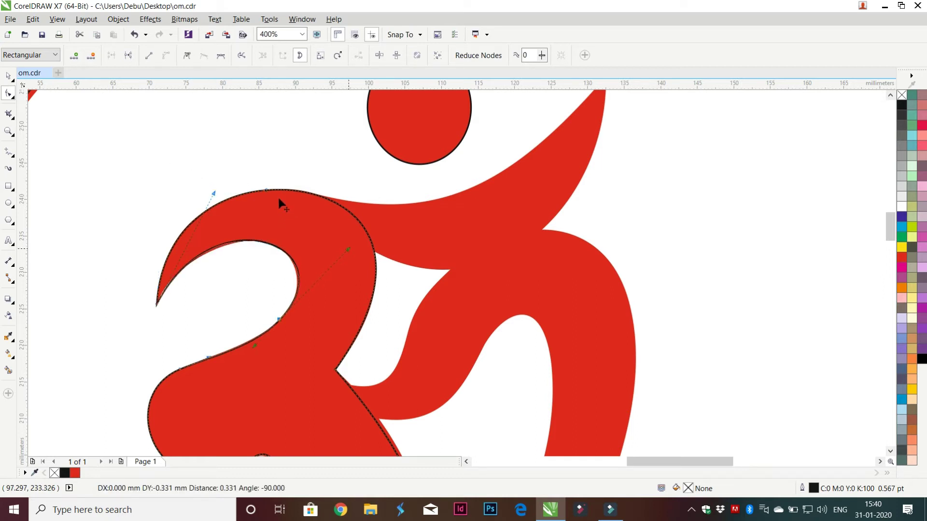
left_click_drag(172, 153, 165, 154)
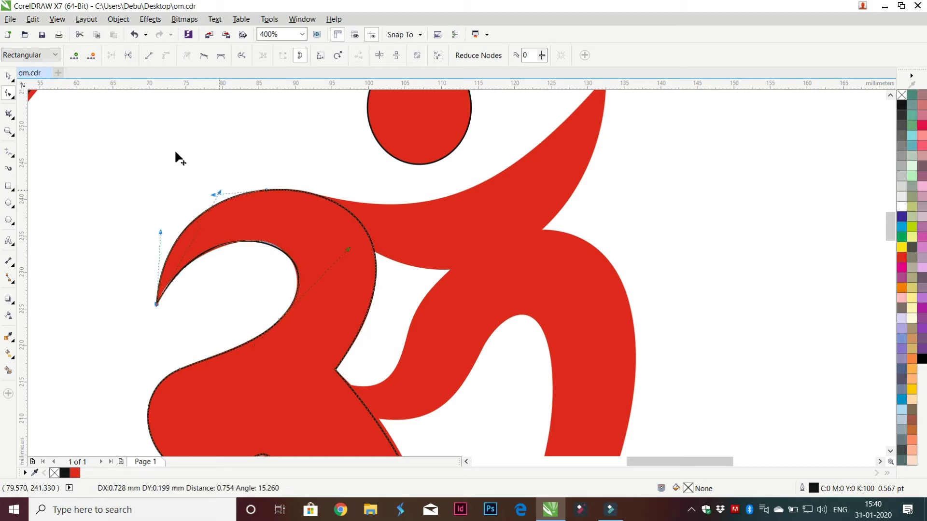
left_click_drag(174, 154, 172, 156)
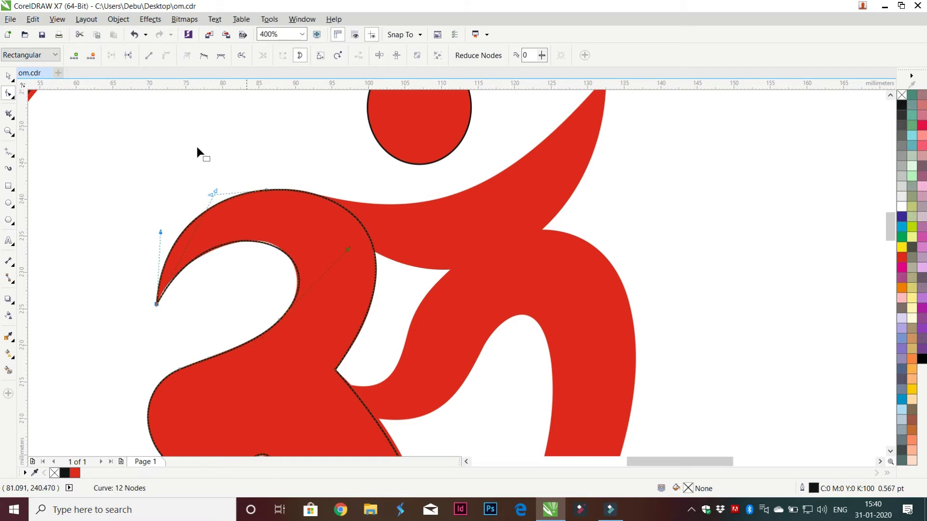
left_click_drag(277, 195, 278, 192)
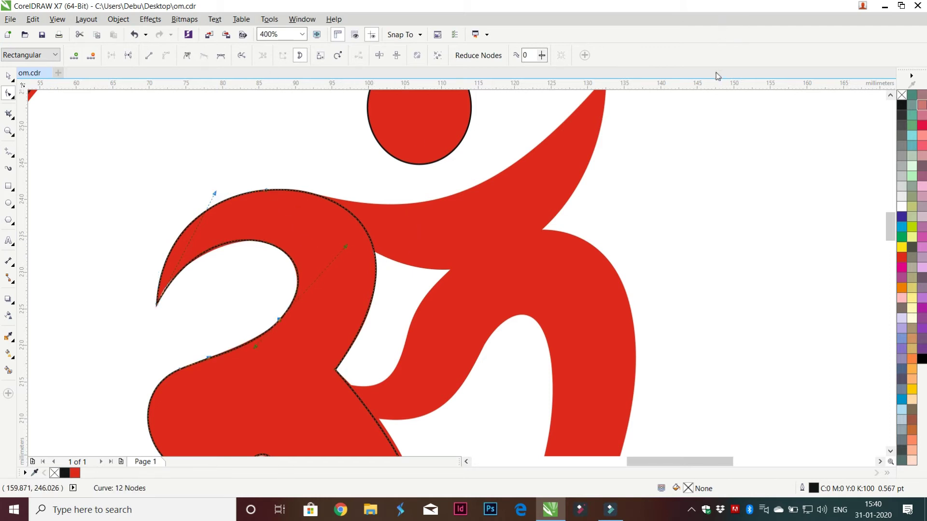
scroll(714, 75, "up", 3)
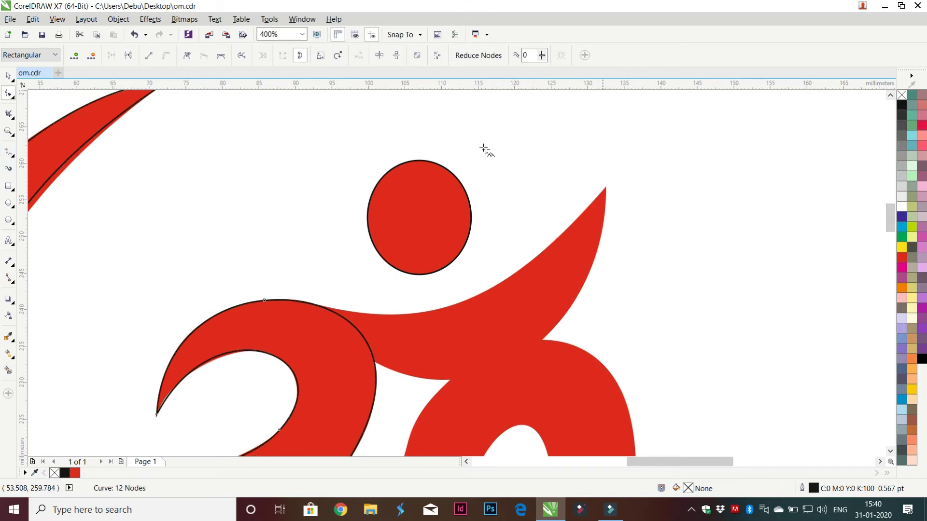
Draw a straight line from the right swoosh's tip to the main curve's top node and select its nodes.
key("F5")
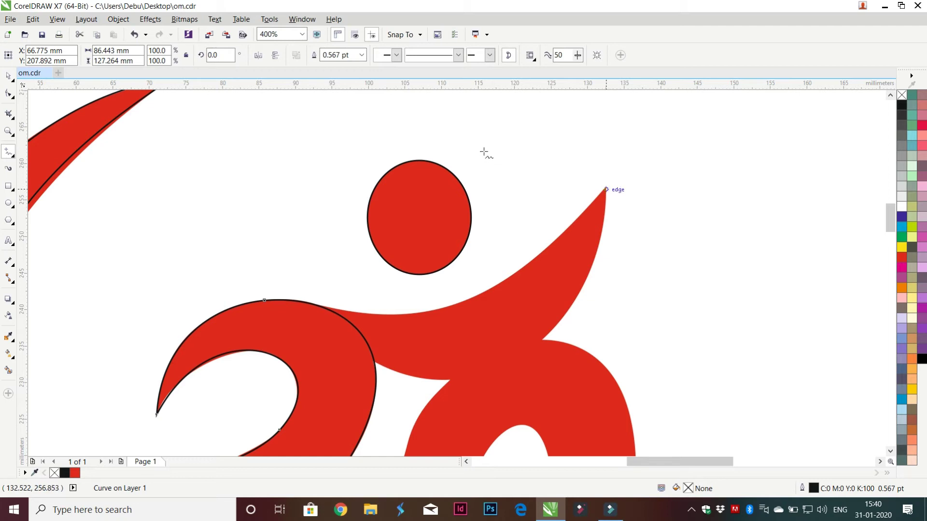
left_click(604, 189)
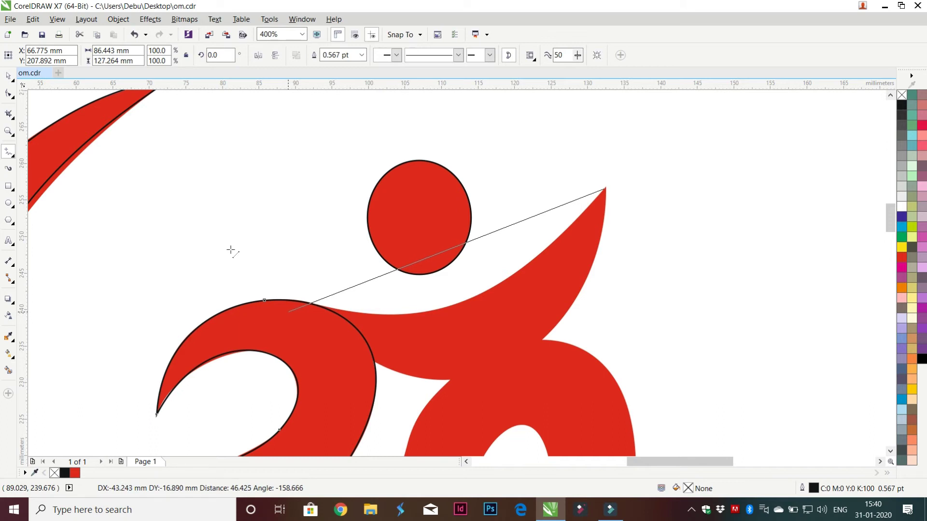
left_click(231, 249)
left_click_drag(266, 261, 484, 155)
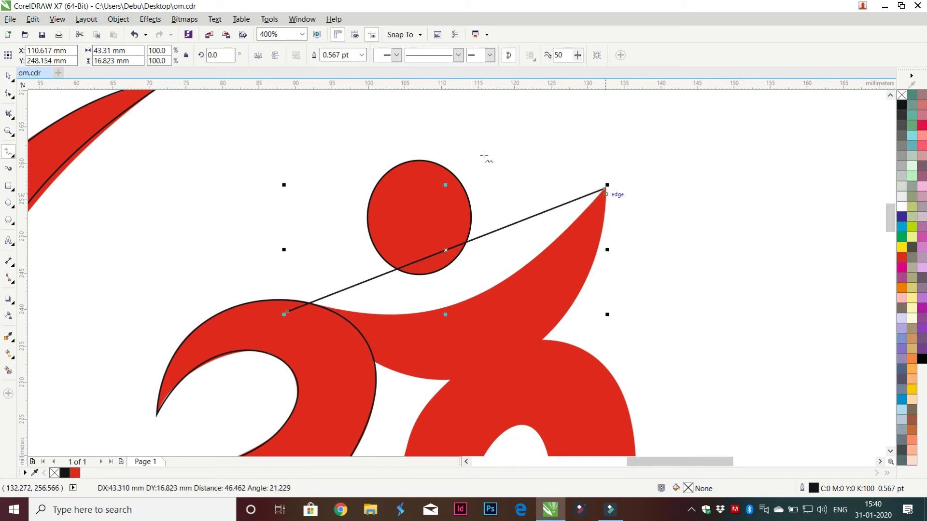
left_click(8, 93)
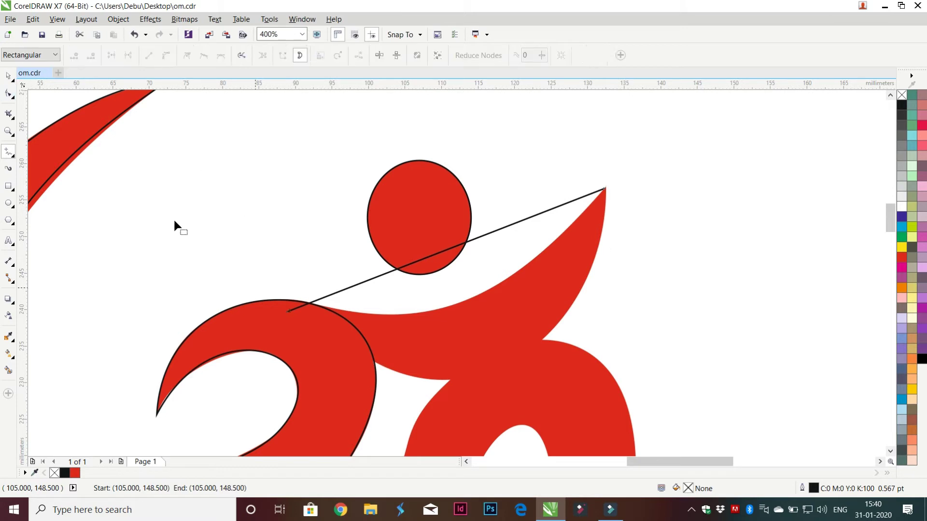
left_click_drag(195, 227, 570, 222)
scroll(158, 192, "down", 1)
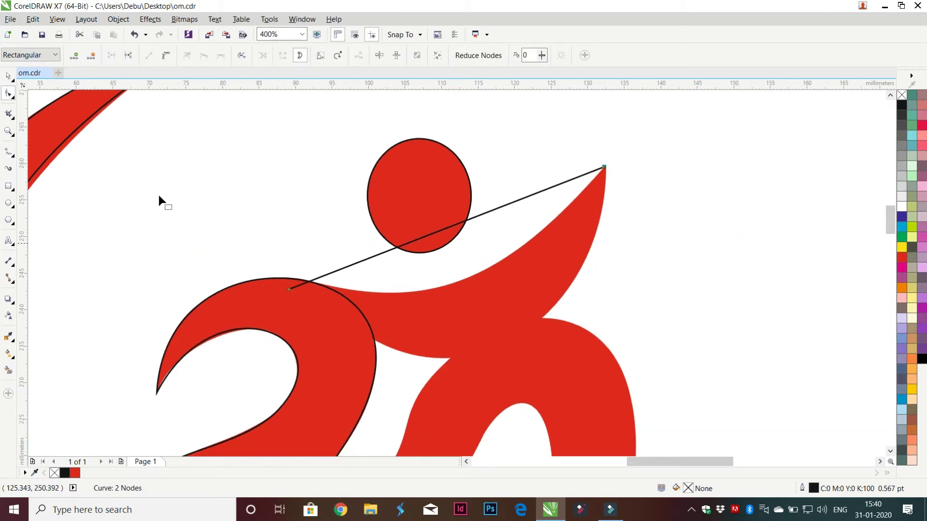
Convert the new line to a curve and bend it along the swoosh's top edge.
left_click(166, 55)
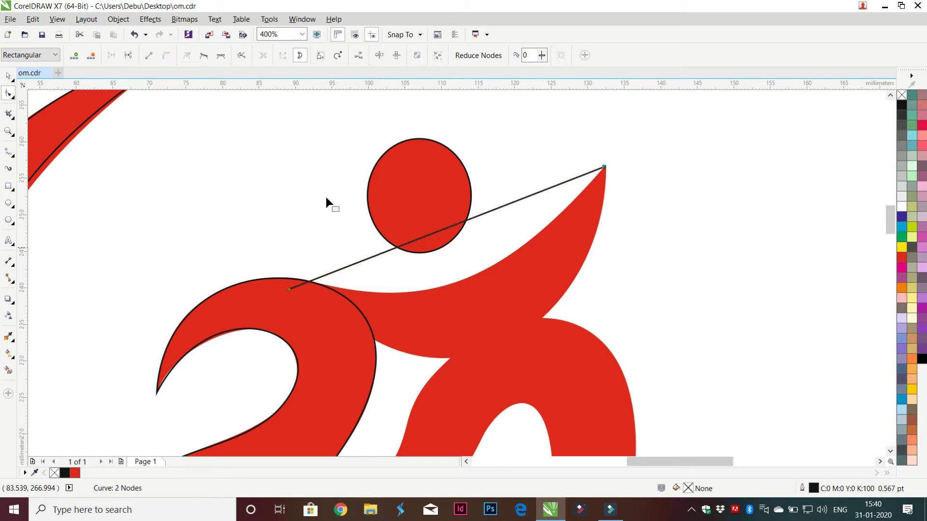
left_click_drag(382, 254, 374, 284)
left_click_drag(357, 180, 366, 223)
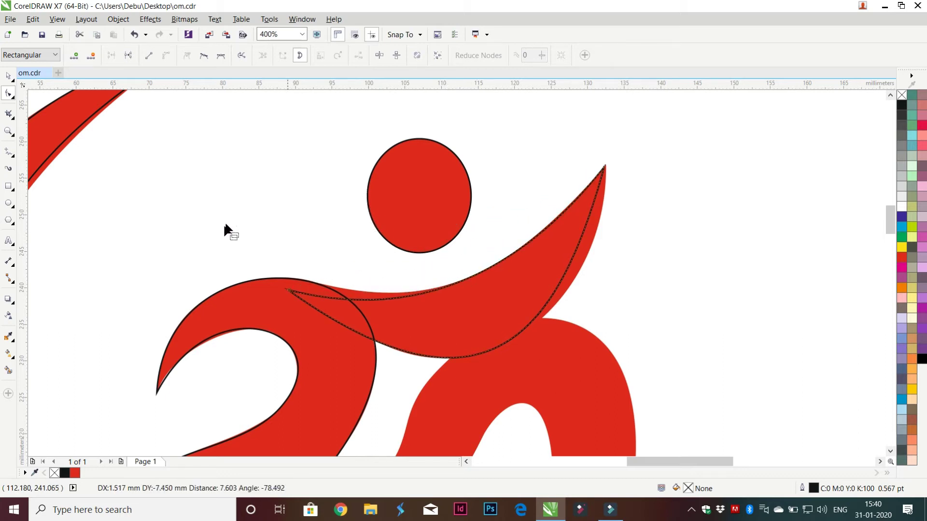
left_click_drag(229, 225, 360, 269)
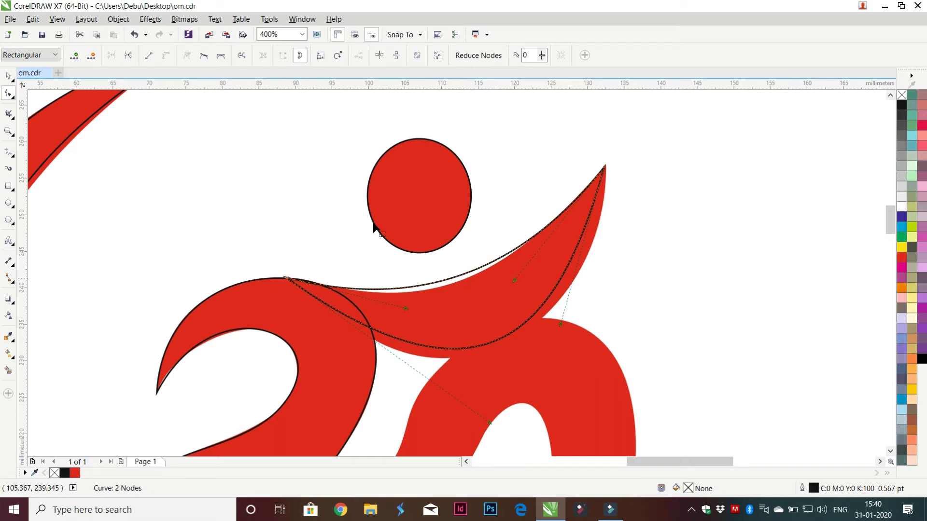
mouse_move(411, 228)
left_mouse_down()
mouse_move(412, 258)
mouse_move(407, 234)
left_mouse_up()
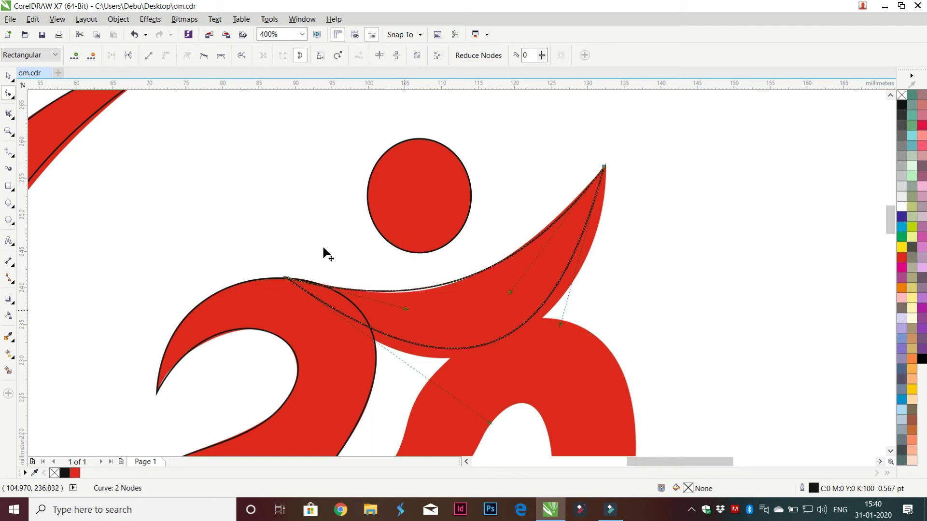
left_click_drag(323, 249, 343, 267)
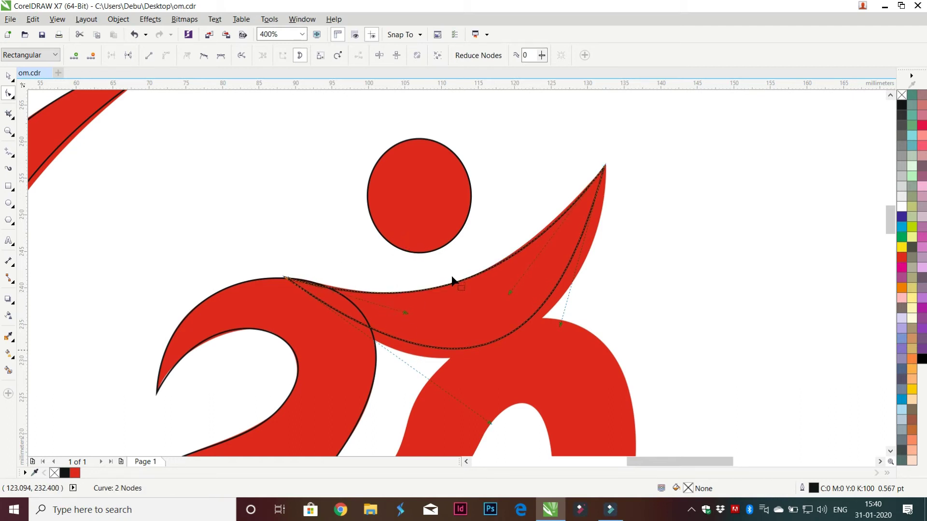
Fit the lower curve along the swoosh's underside, undoing an overstretched segment.
left_click_drag(447, 259, 479, 249)
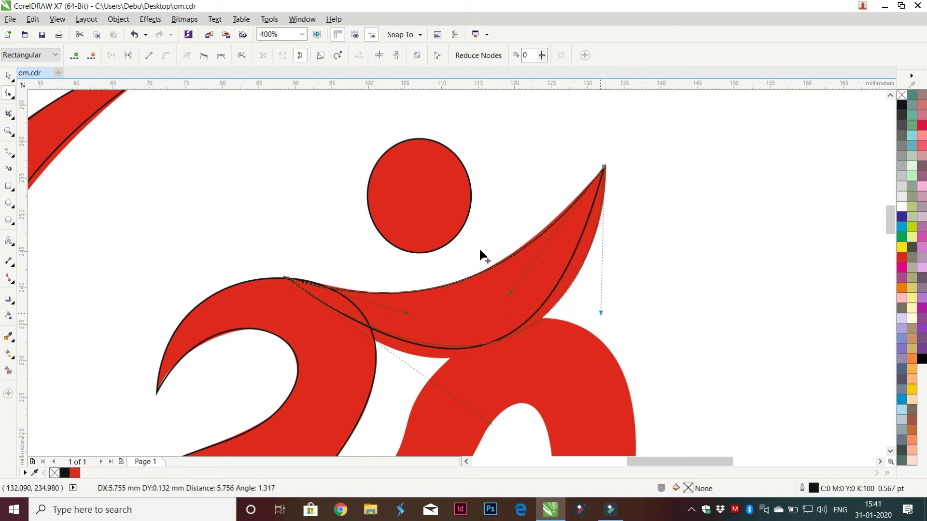
mouse_move(391, 341)
left_mouse_down()
mouse_move(354, 352)
mouse_move(364, 359)
left_mouse_up()
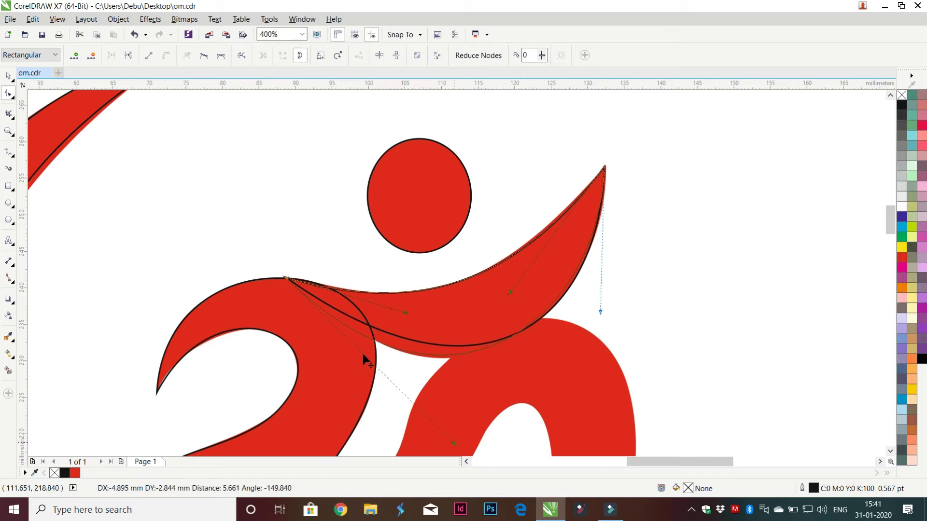
left_click_drag(362, 357, 363, 357)
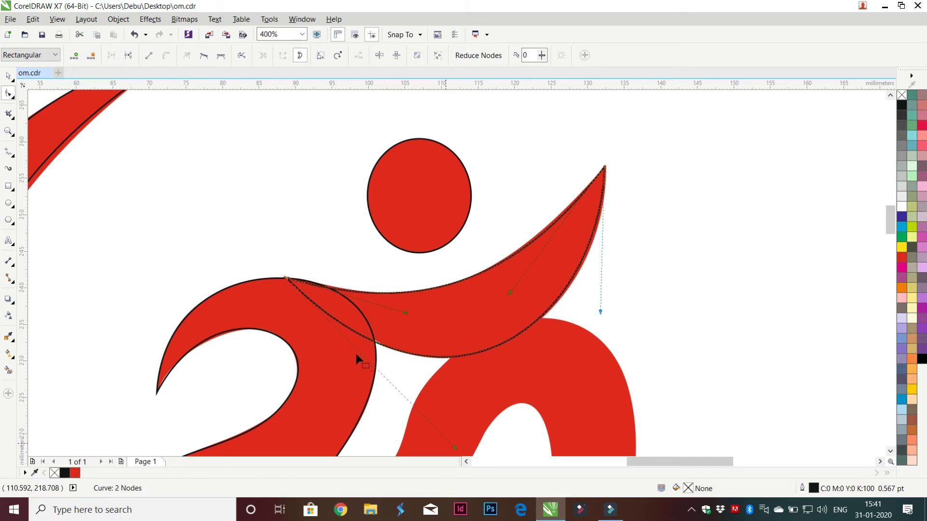
left_click_drag(480, 248, 485, 247)
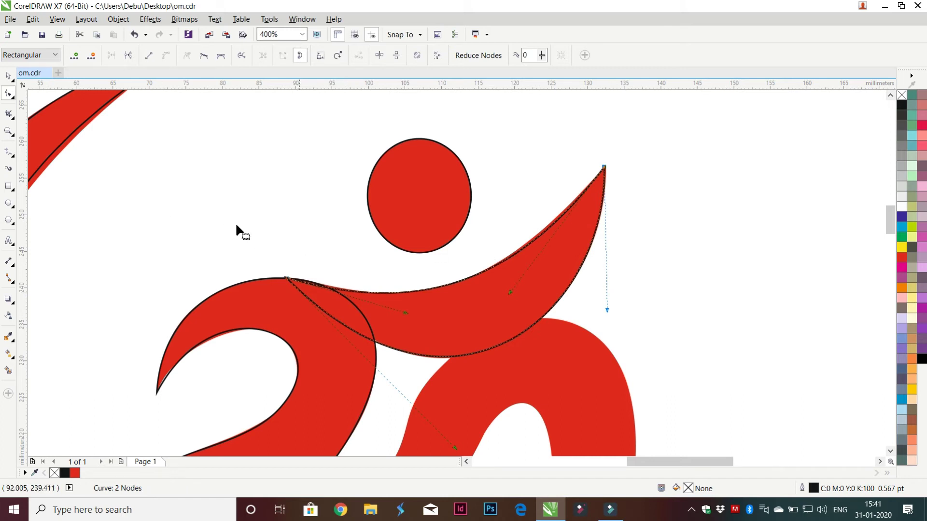
left_click_drag(230, 218, 235, 245)
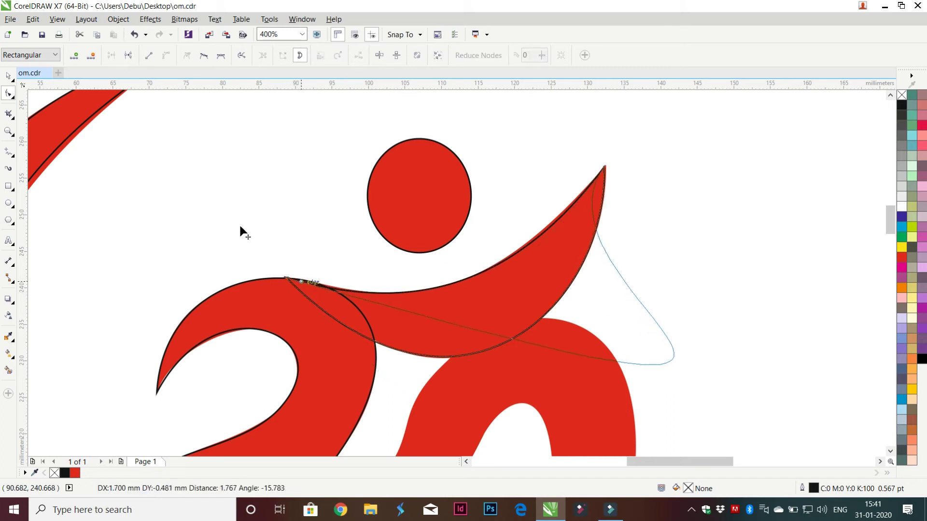
key("ctrl+z")
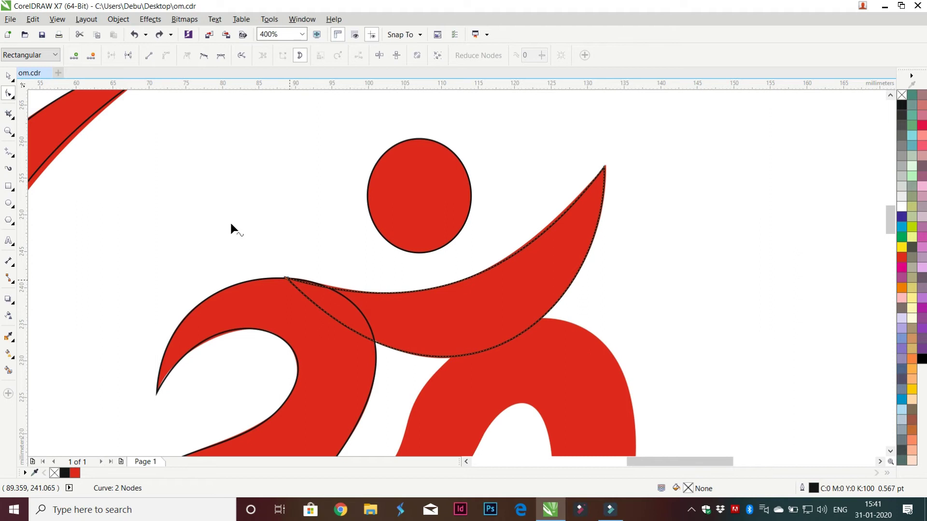
Refit the upper curve and tip so the path hugs the red arm.
left_click_drag(229, 224, 241, 229)
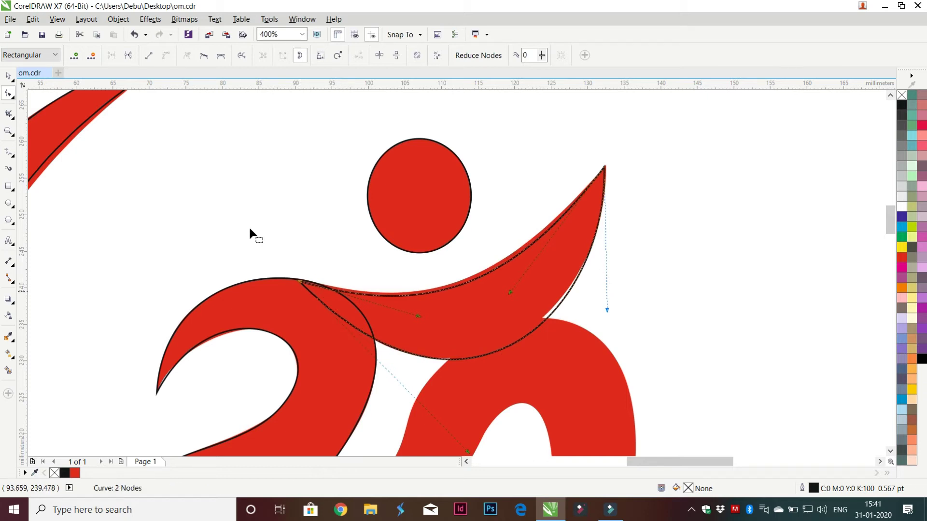
left_click_drag(335, 253, 333, 245)
left_click_drag(408, 232, 396, 247)
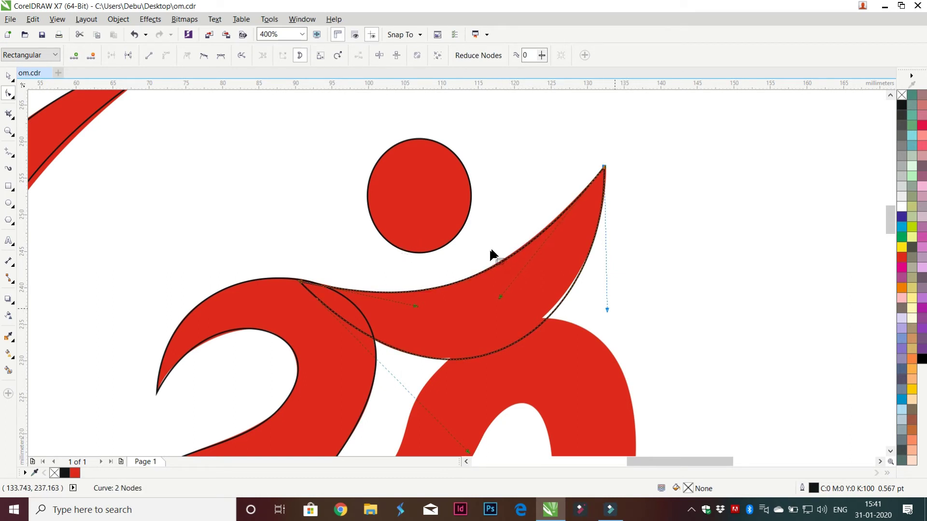
left_click_drag(484, 247, 480, 246)
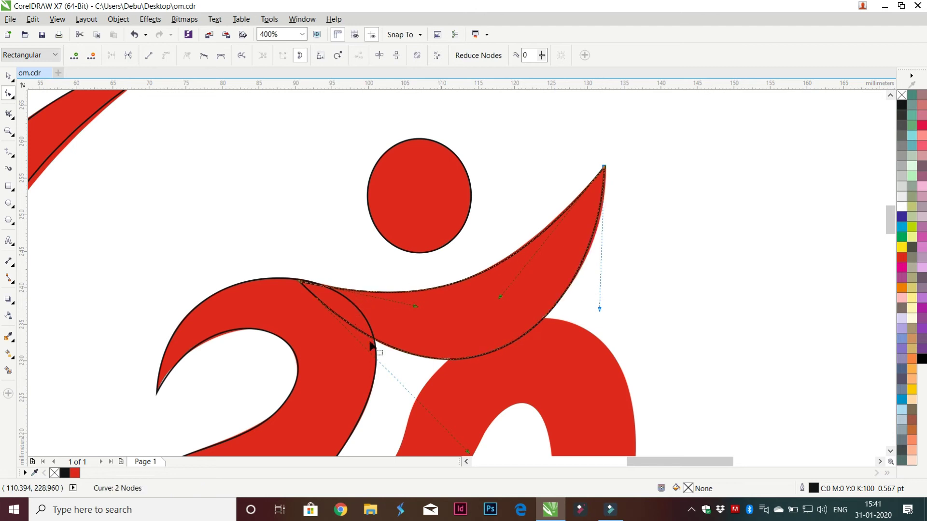
left_click_drag(375, 366, 364, 360)
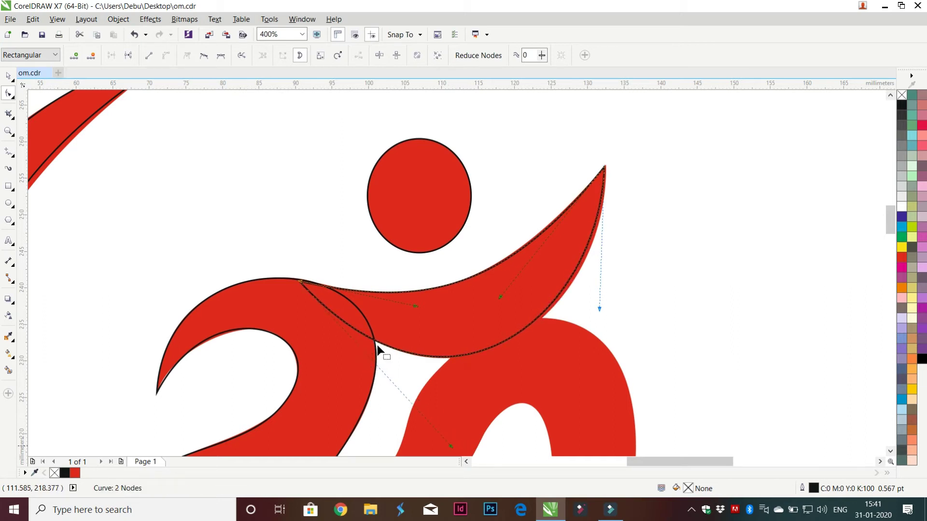
left_click_drag(481, 250, 485, 250)
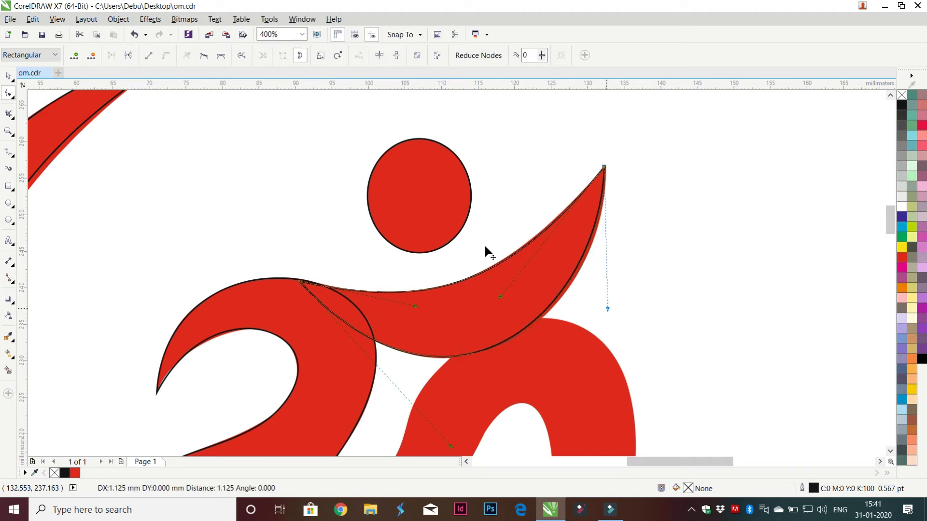
scroll(496, 338, "down", 2)
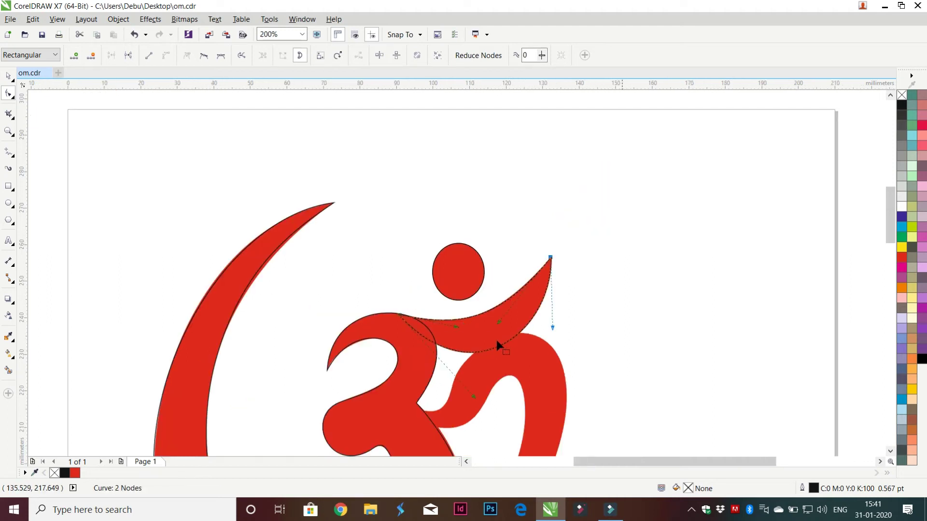
scroll(711, 358, "down", 5)
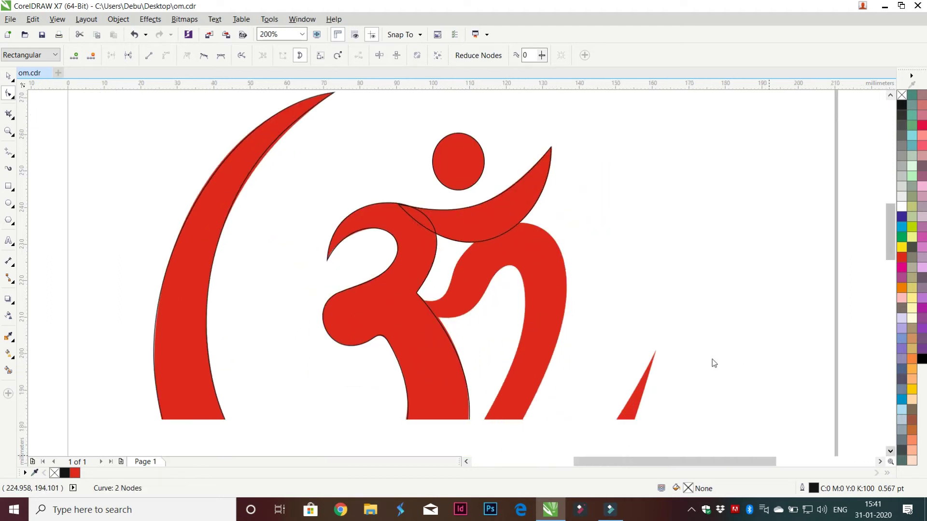
scroll(712, 360, "down", 1)
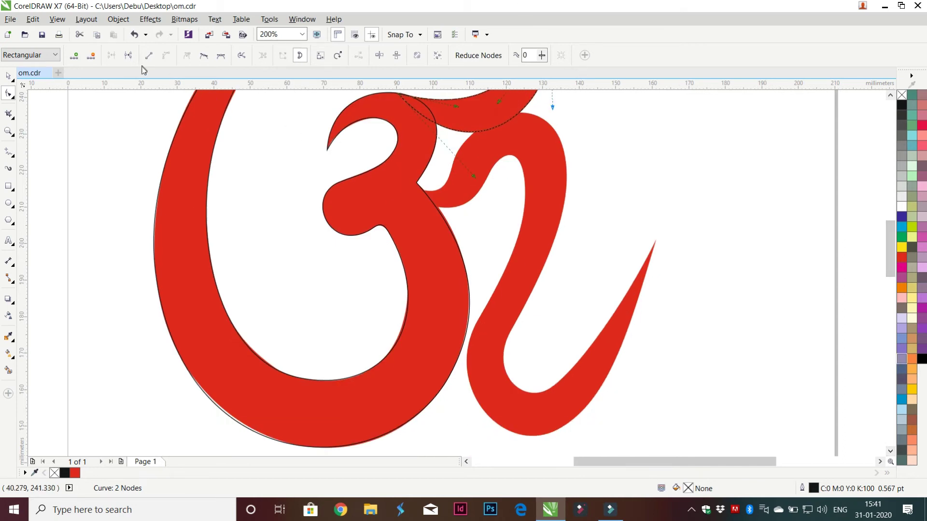
left_click(280, 354)
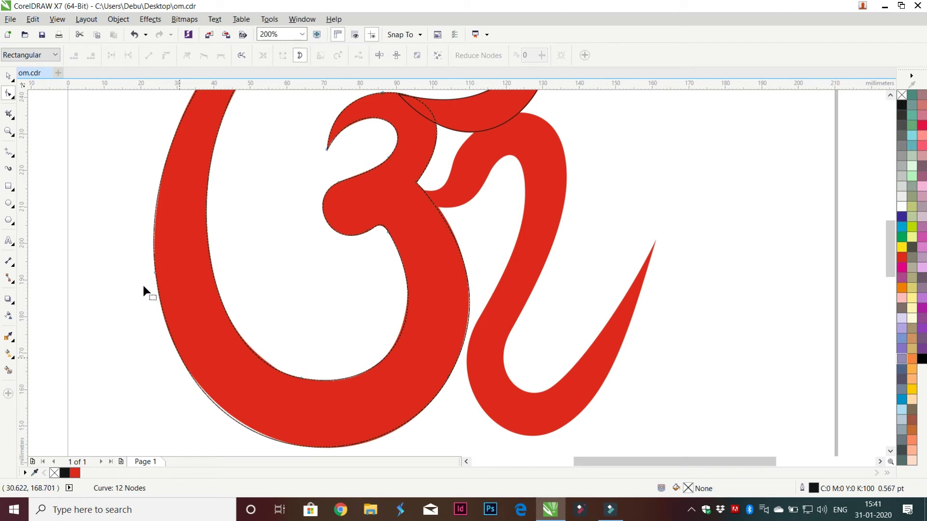
key("Tab")
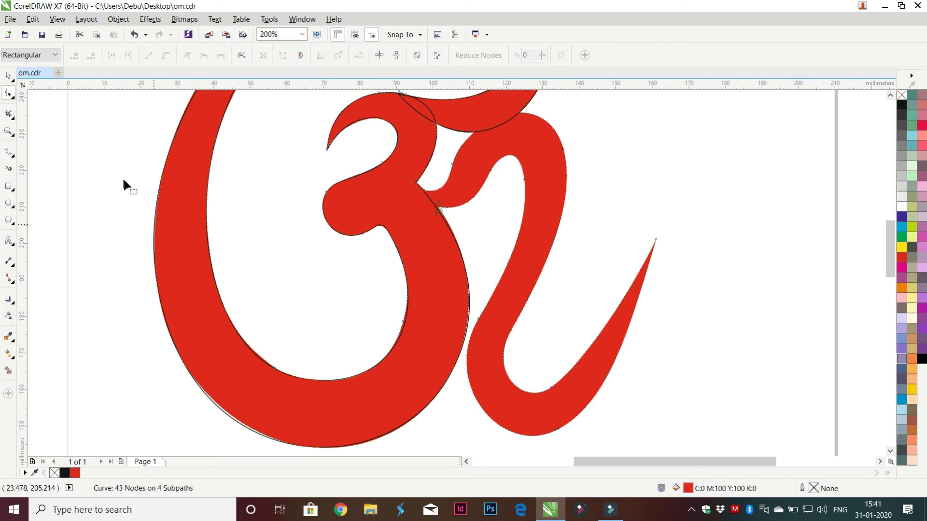
left_click(154, 200)
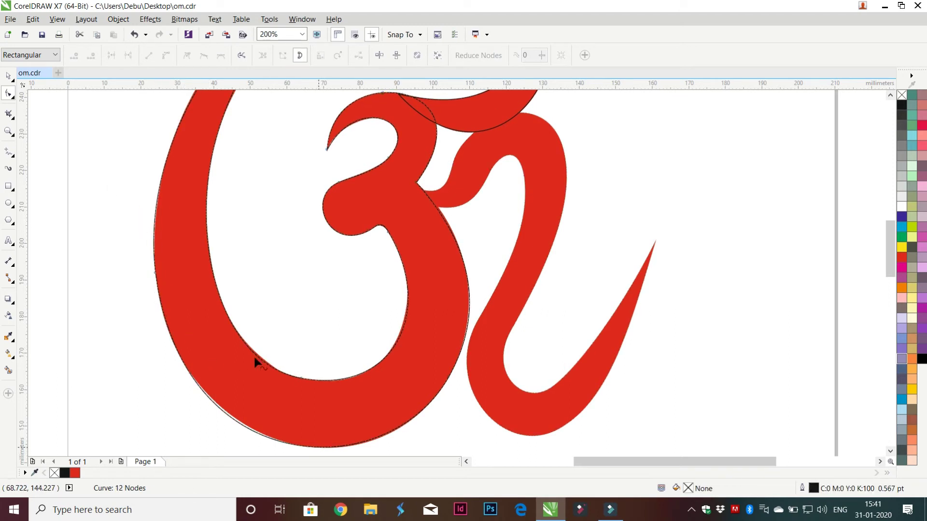
left_click(339, 182)
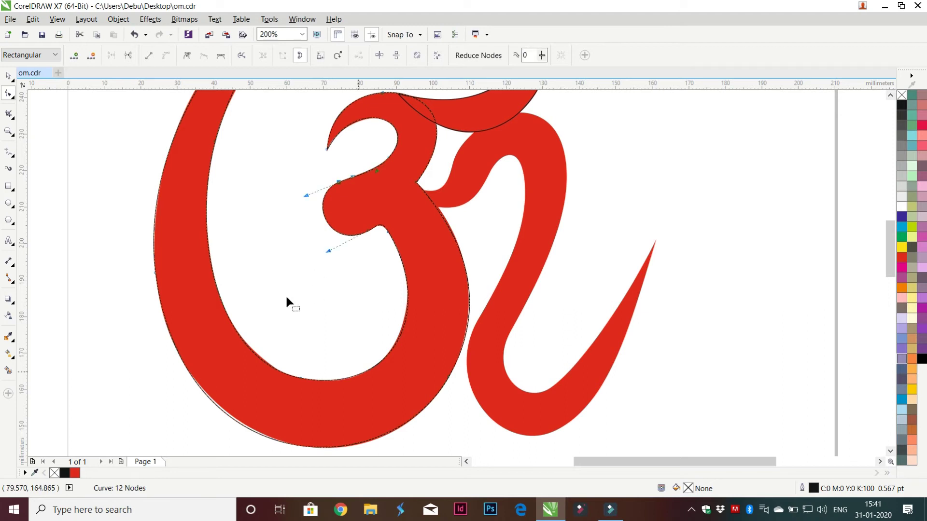
key("Tab")
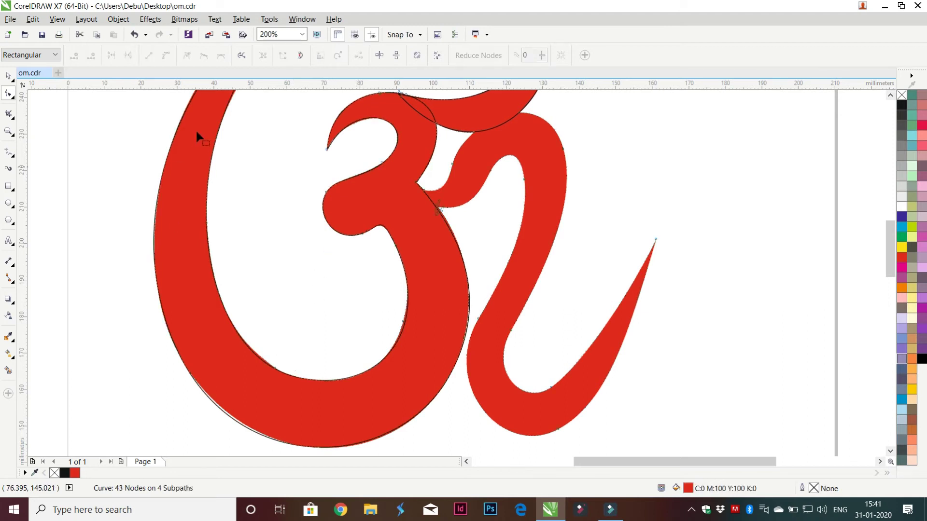
scroll(202, 145, "down", 3)
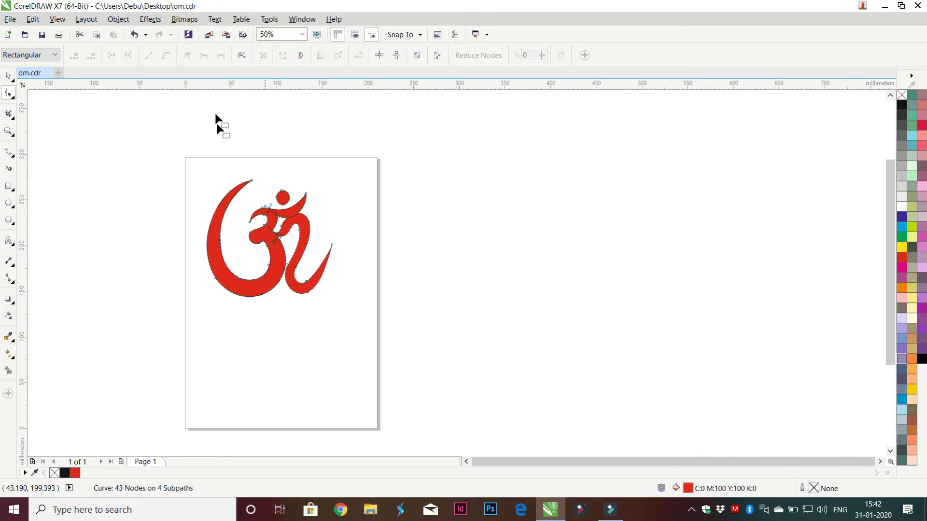
key("Home")
Bend the traced left curve's bottom toward the red edge, then undo those bends.
scroll(207, 234, "up", 3)
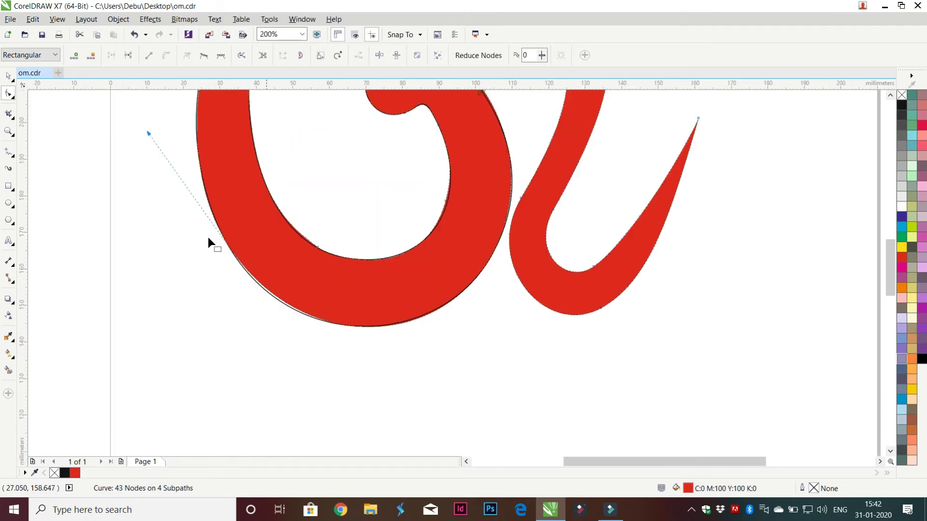
left_click(246, 274)
left_click_drag(250, 294, 248, 291)
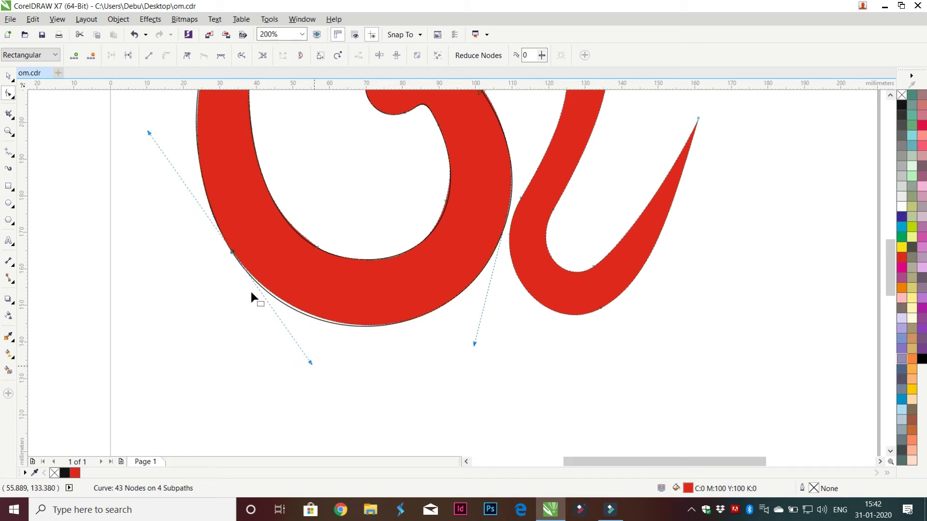
left_click_drag(248, 292, 249, 289)
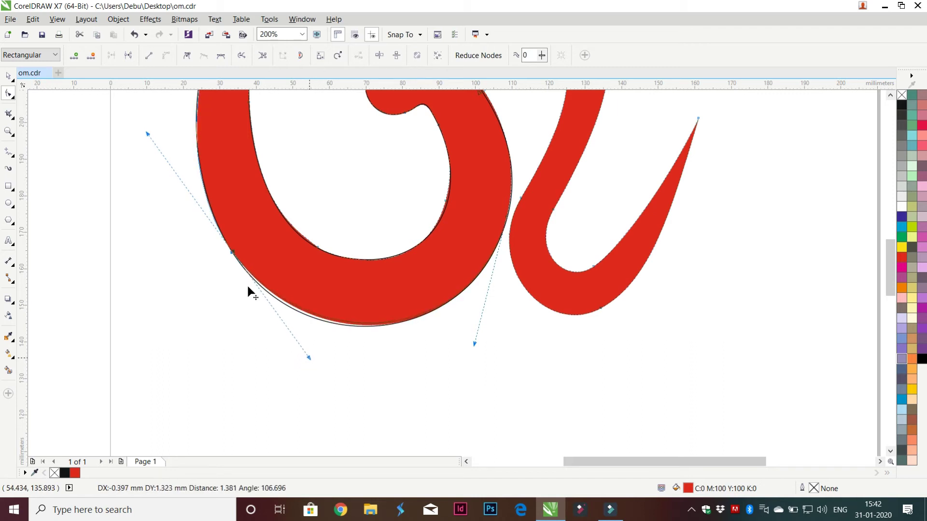
left_click_drag(249, 288, 255, 289)
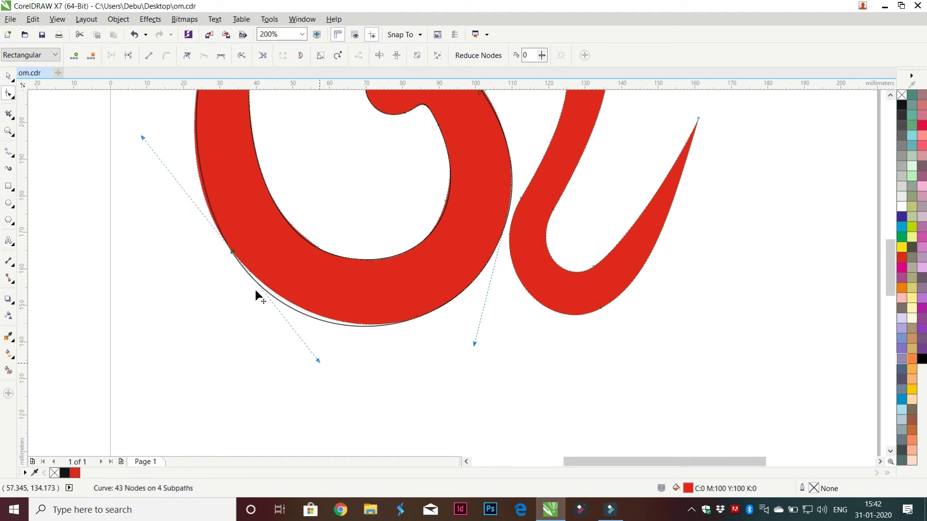
left_click_drag(255, 292, 249, 292)
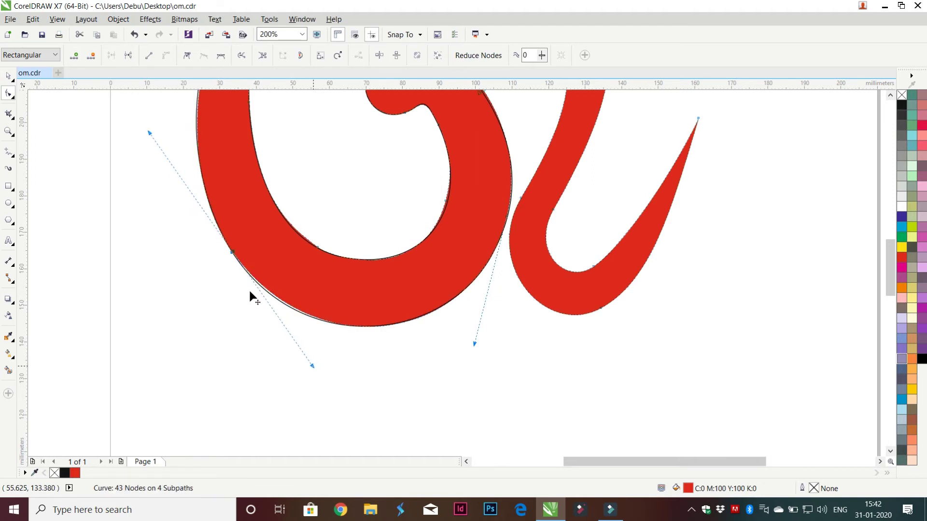
key("ctrl+z")
key("ctrl+z")
key("ctrl+z")
key("ctrl+z")
Deselect the curve's nodes and zoom out to view the whole Om.
left_click(253, 291)
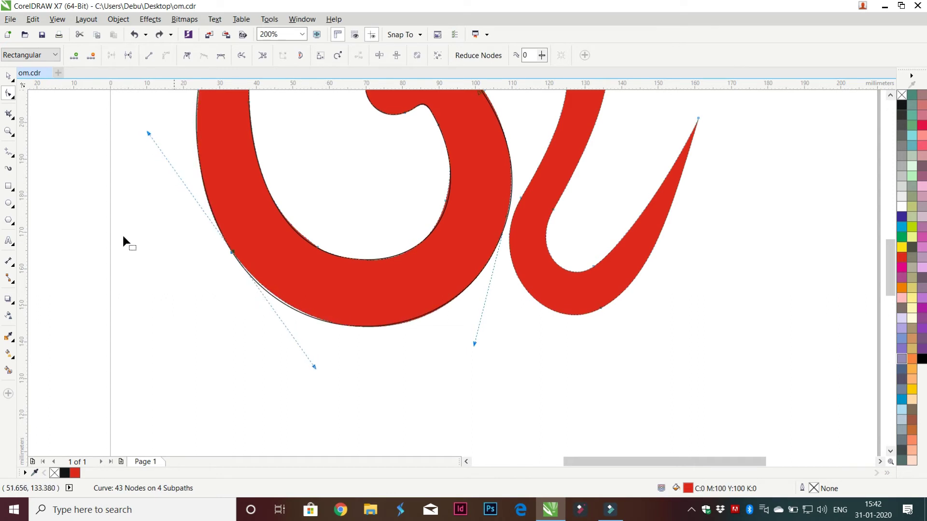
left_click(121, 221)
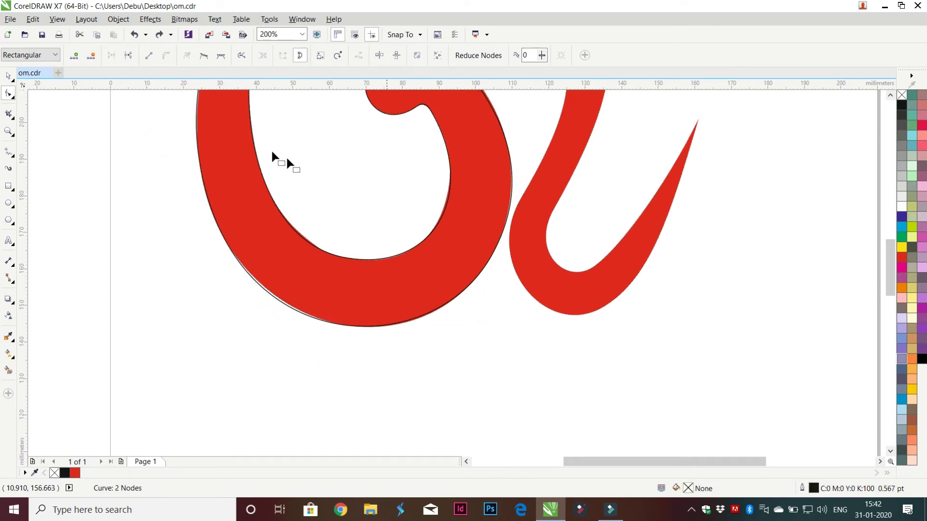
scroll(423, 158, "down", 4)
scroll(438, 115, "up", 4)
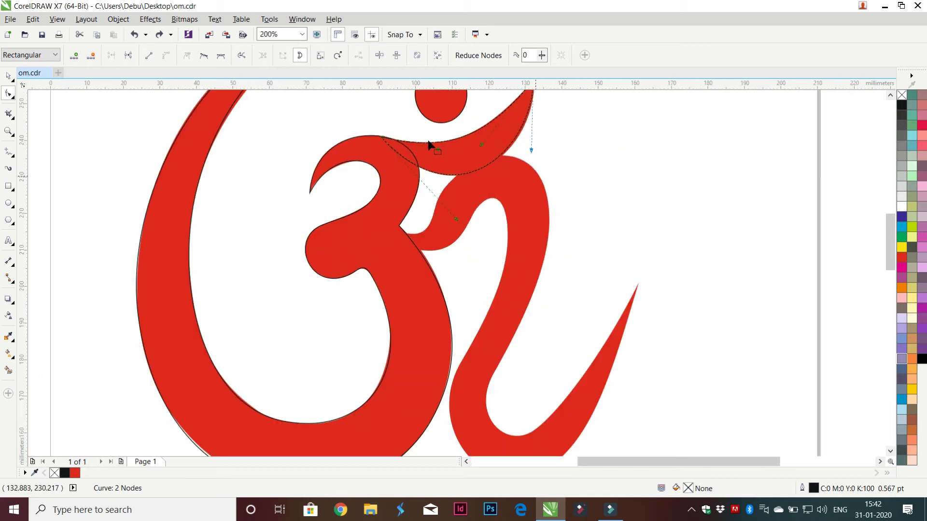
key("F3")
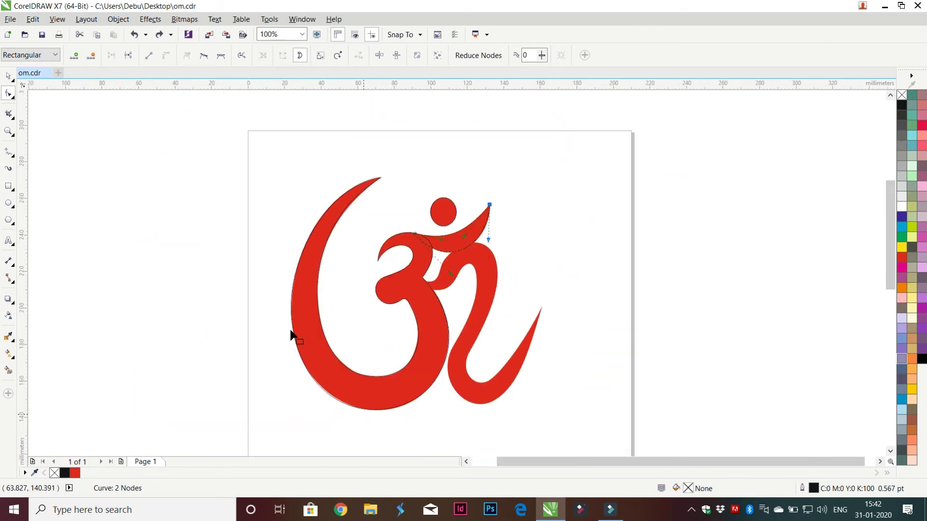
scroll(292, 333, "up", 3)
left_click(215, 293)
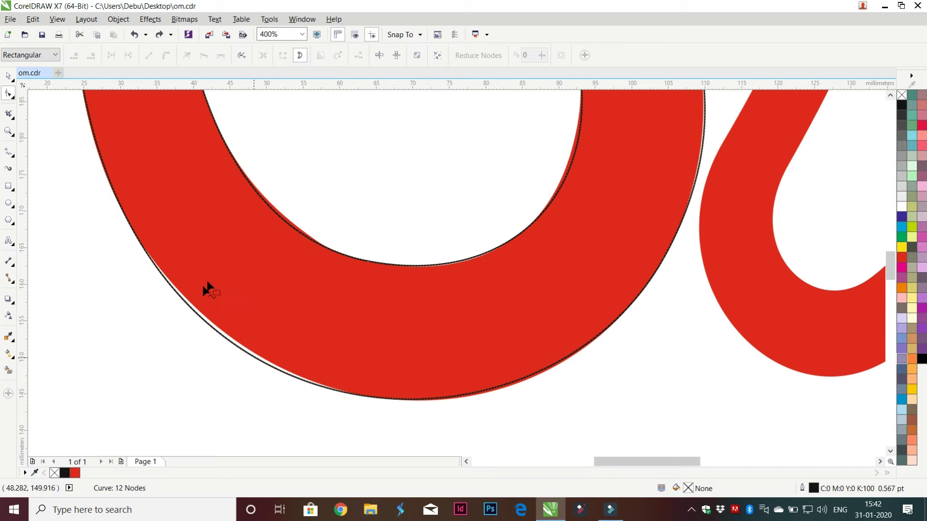
scroll(206, 286, "down", 3)
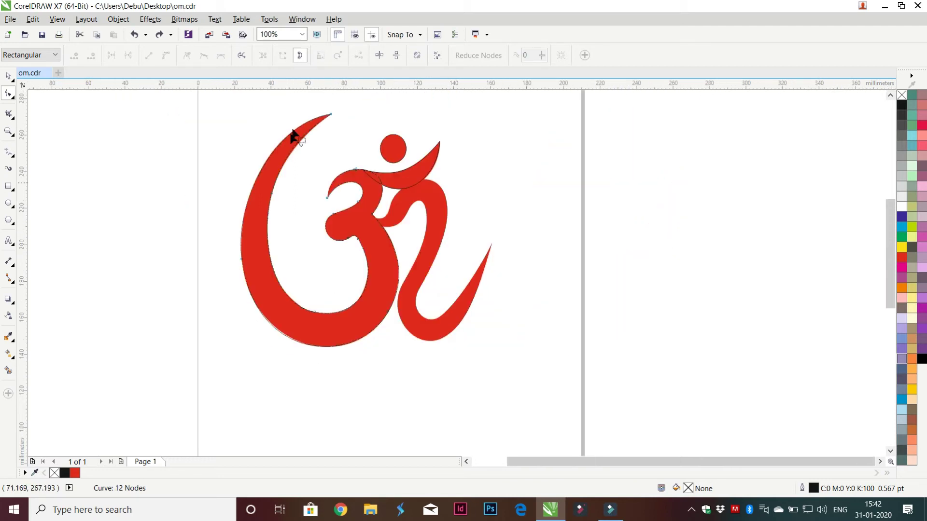
Reselect the 12-node curve for node editing and adjust the next node's handle to the edge.
left_click(8, 76)
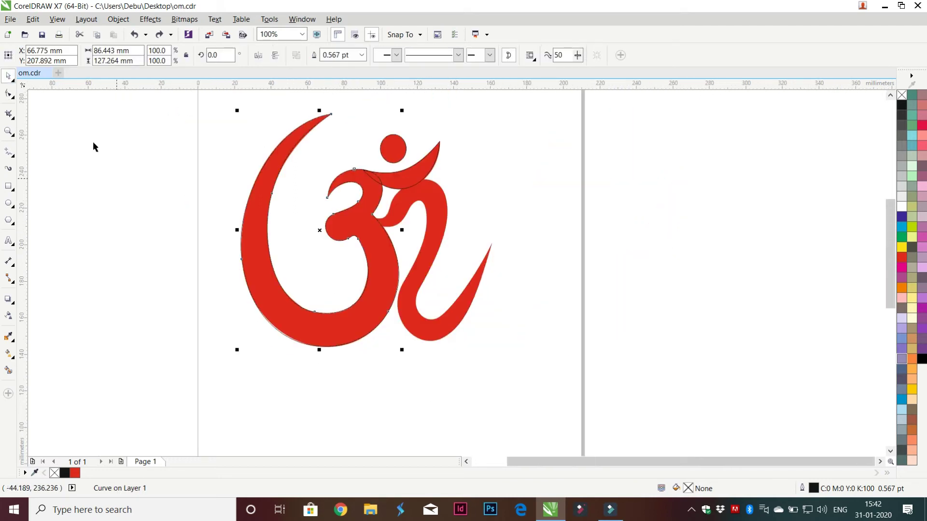
key("F10")
key("Home")
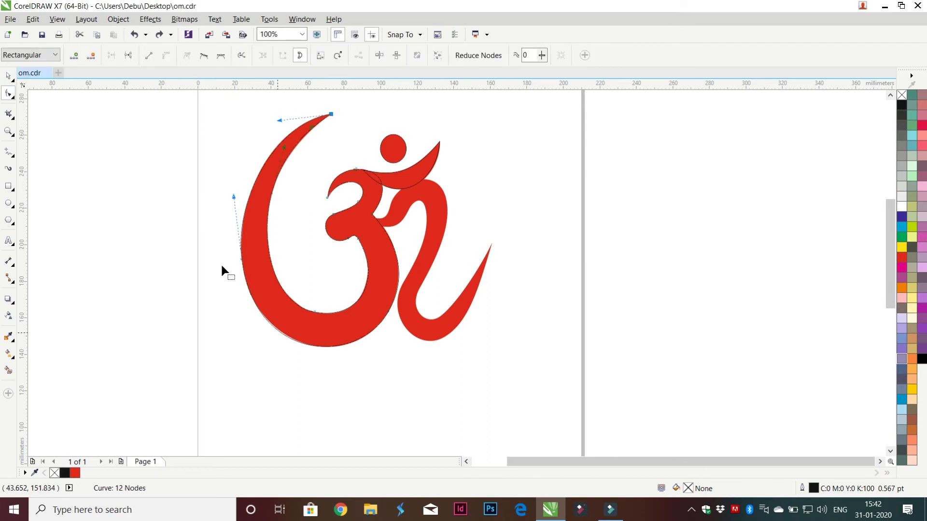
scroll(221, 263, "up", 1)
key("Tab")
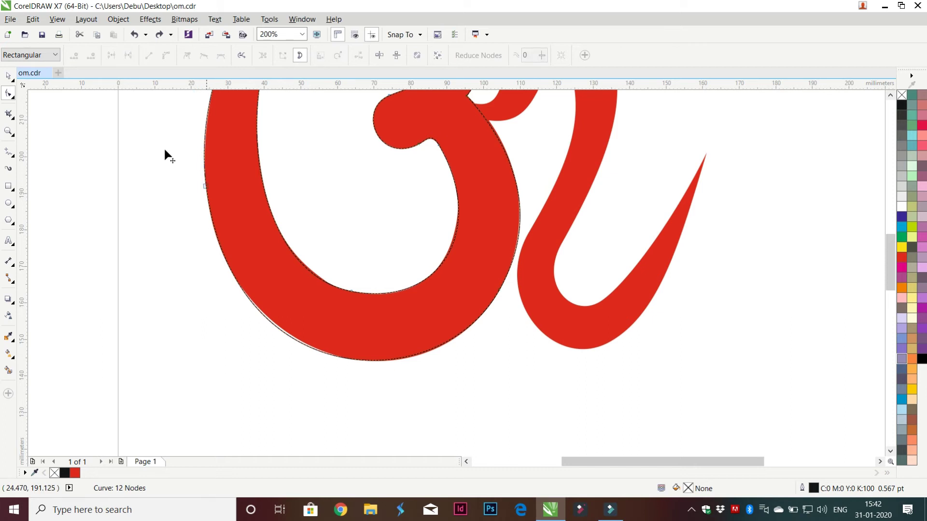
left_click_drag(184, 316, 186, 317)
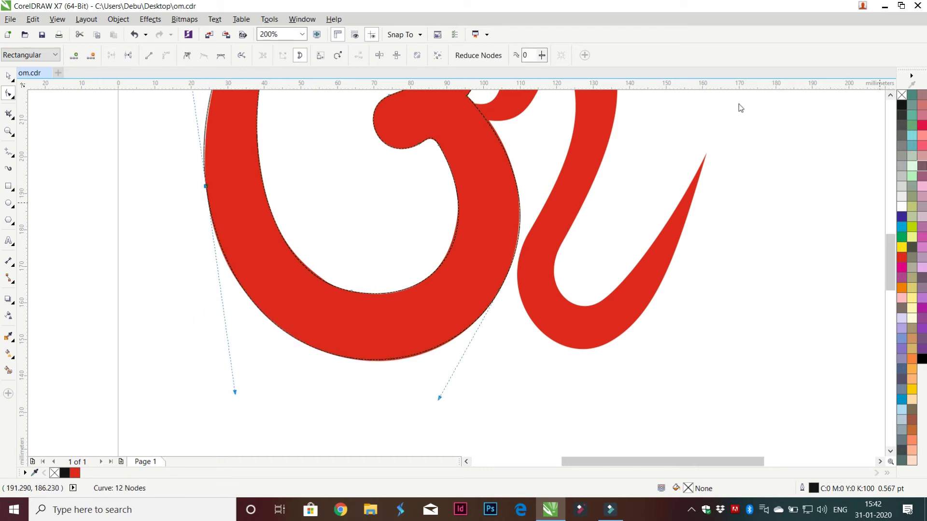
scroll(711, 79, "up", 2)
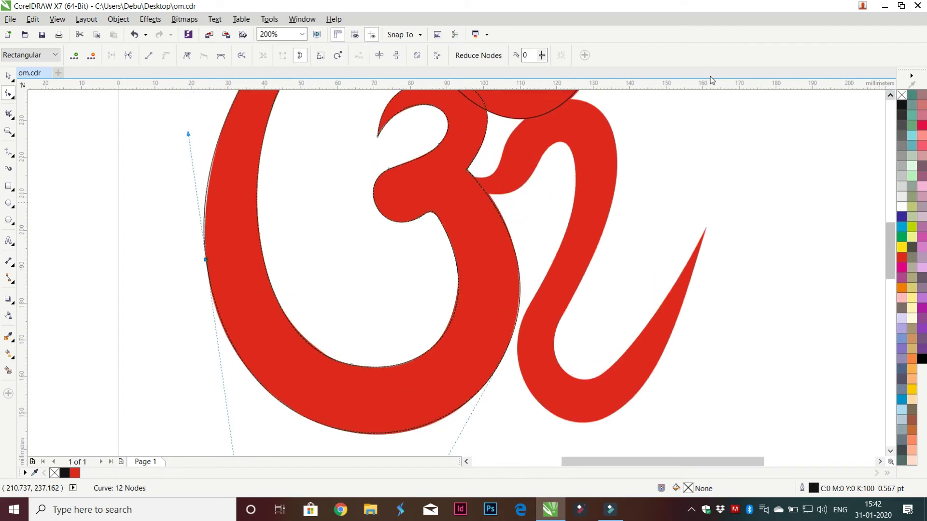
Start a Polyline outline at the tail tip and trace up along the stroke's edge.
left_click(8, 152)
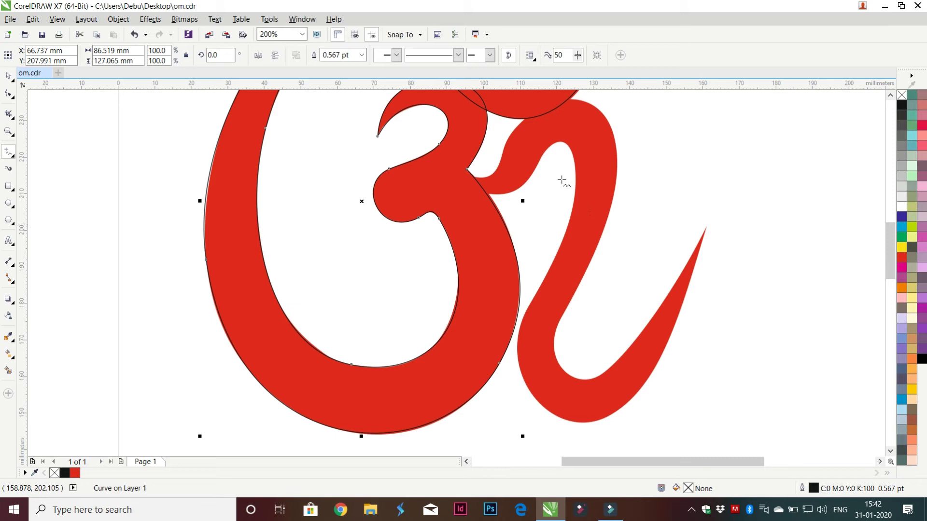
left_click_drag(706, 229, 617, 411)
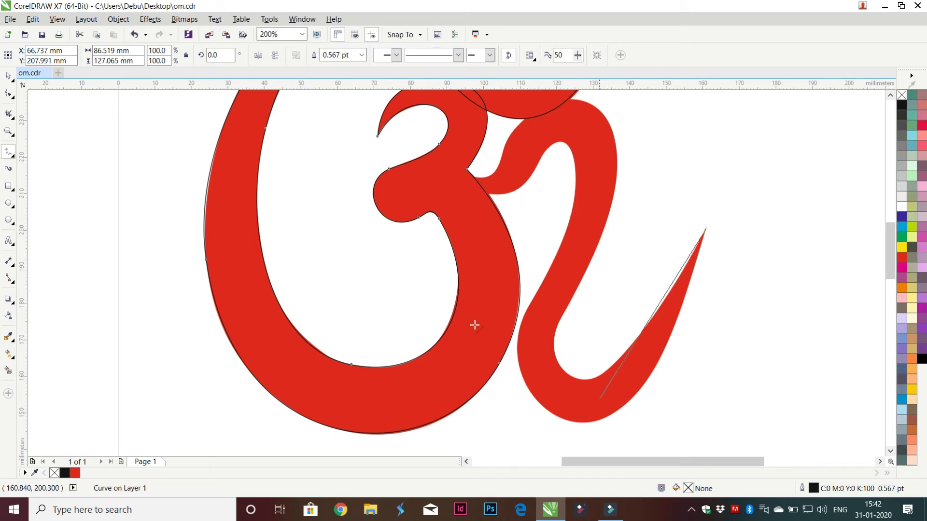
left_click_drag(494, 330, 413, 270)
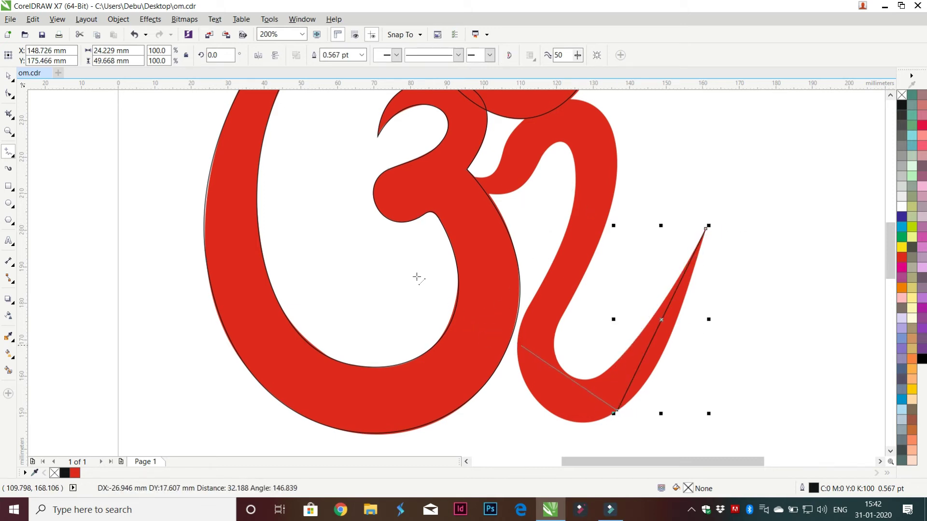
left_click(419, 250)
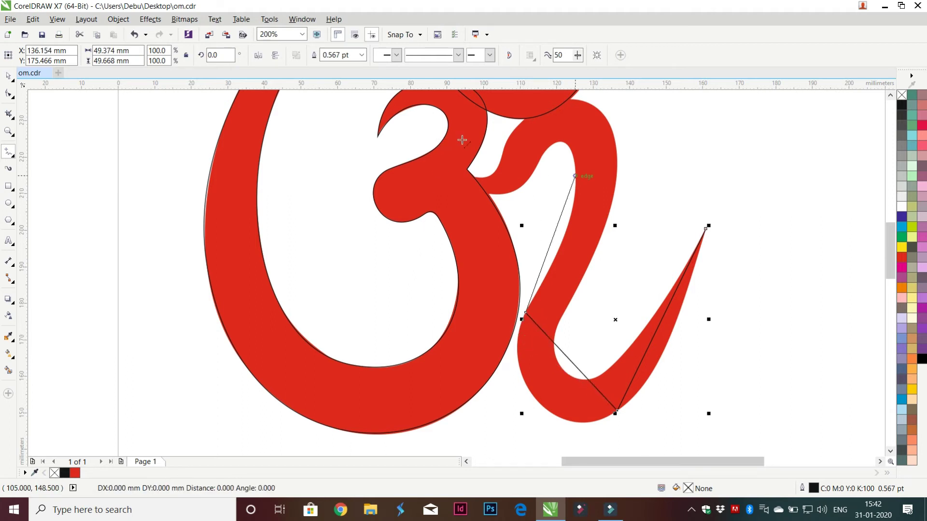
left_click(459, 124)
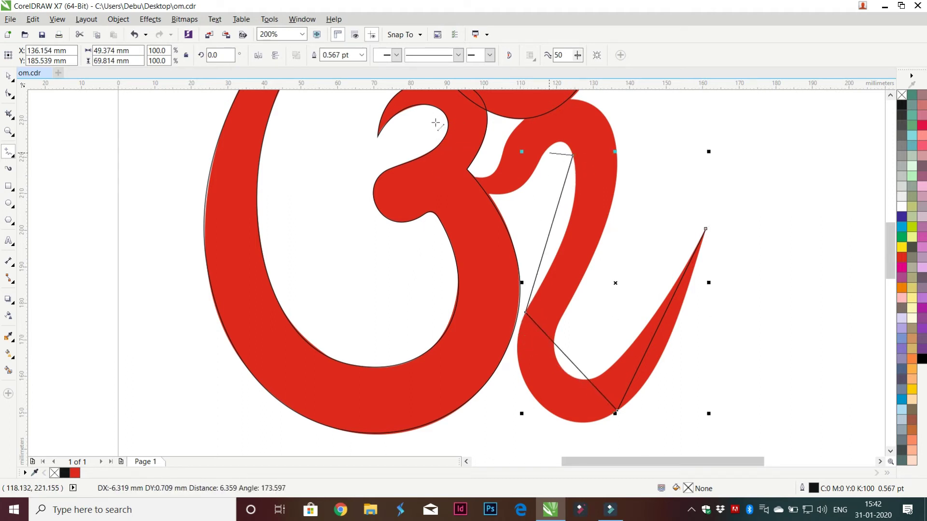
left_click(422, 131)
left_click(389, 153)
Continue the outline across the top and down the inner edge, closing it at the tail tip.
left_click(380, 143)
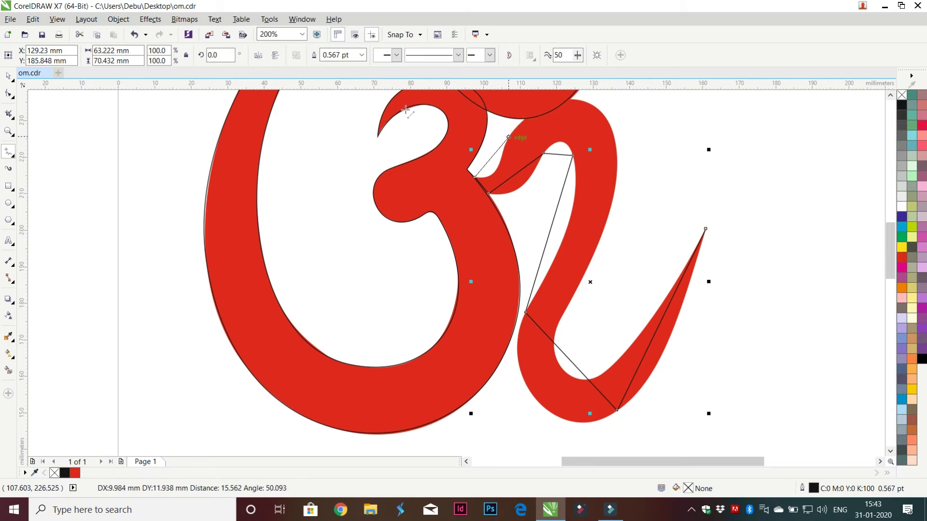
left_click(404, 119)
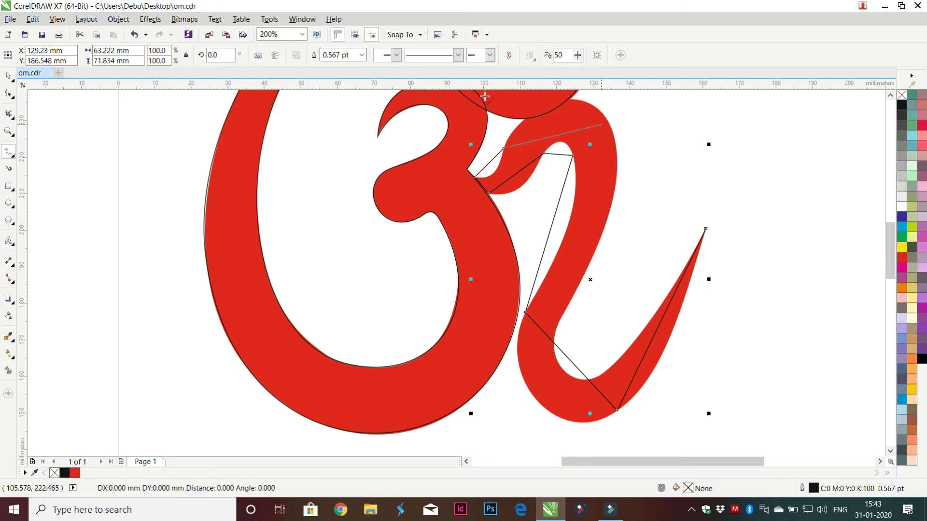
left_click(494, 122)
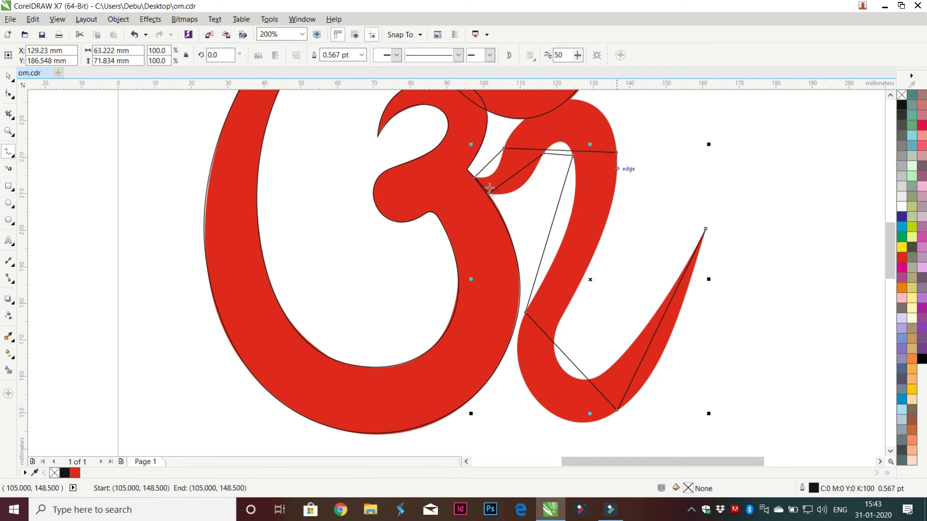
left_click(450, 255)
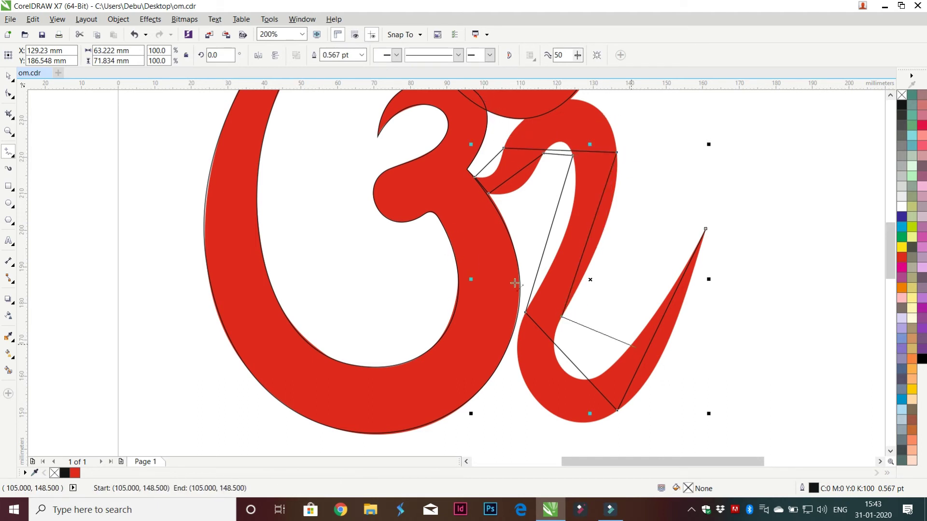
left_click(487, 296)
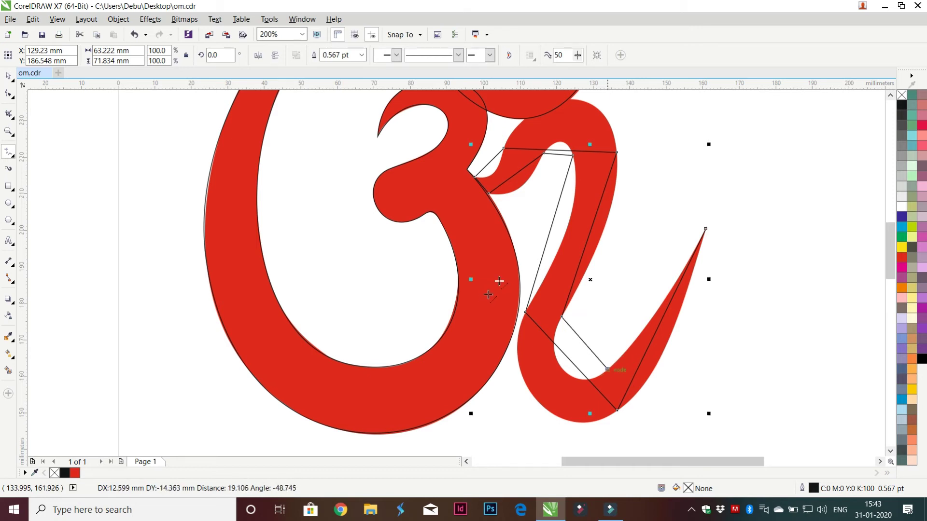
left_click(564, 184)
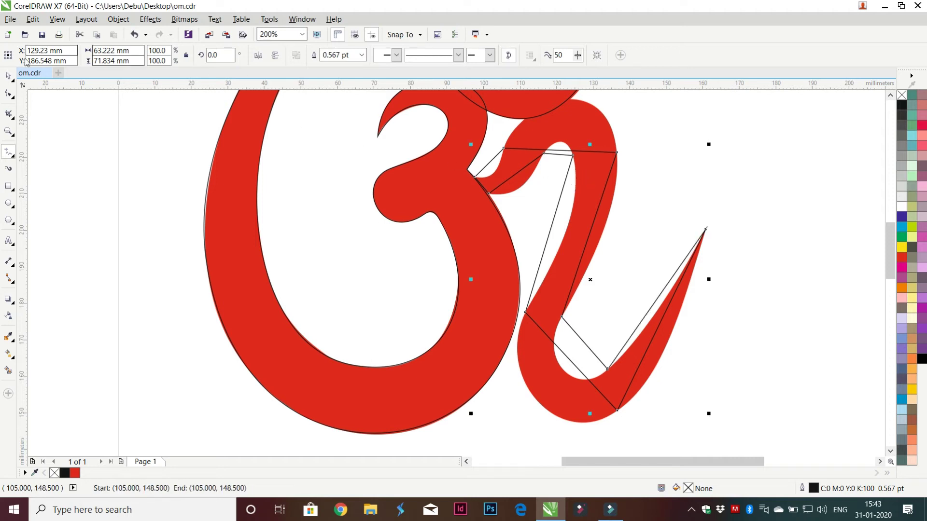
left_click(9, 93)
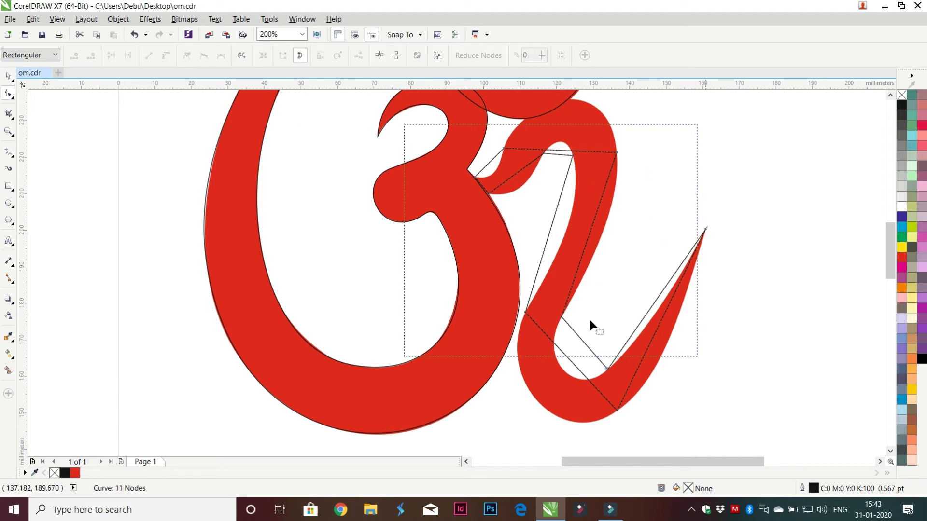
Try smoothing the new outline's nodes, then undo the smoothing.
scroll(603, 319, "down", 2)
left_click(620, 323)
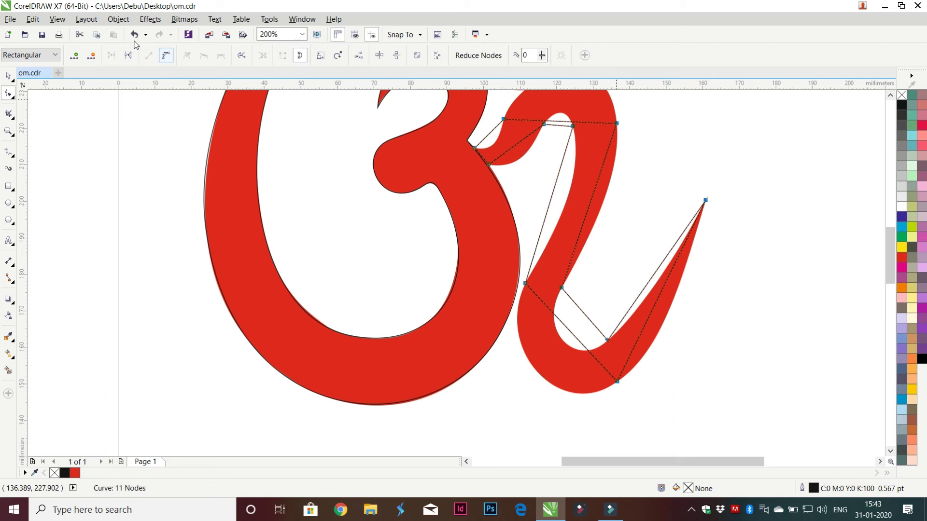
left_click(203, 55)
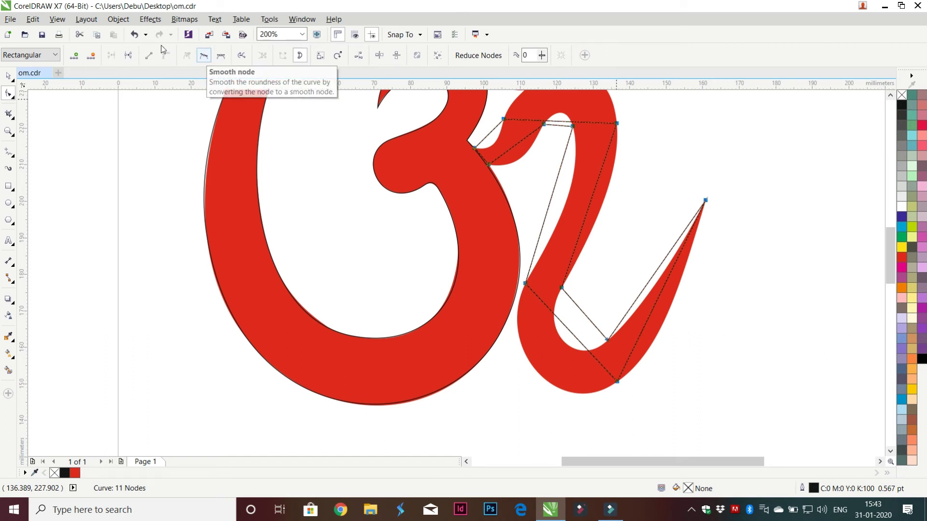
left_click(203, 55)
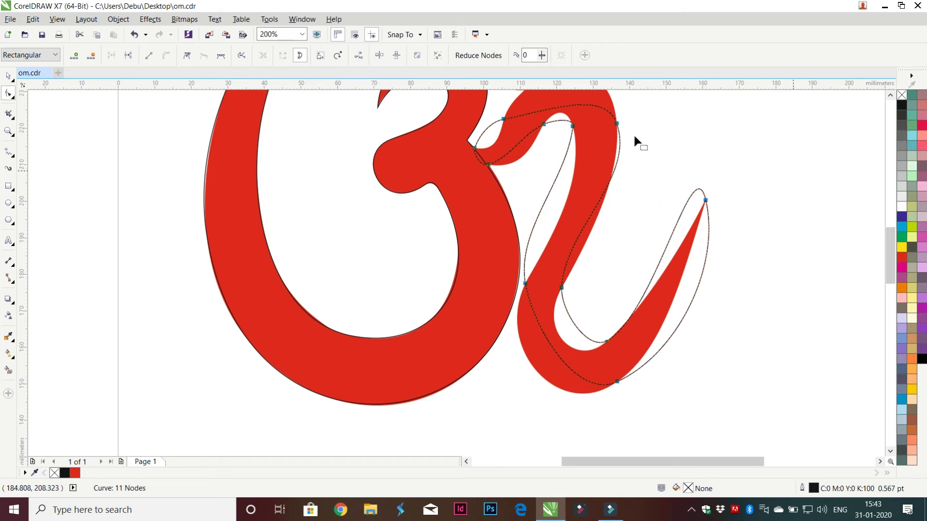
key("ctrl+z")
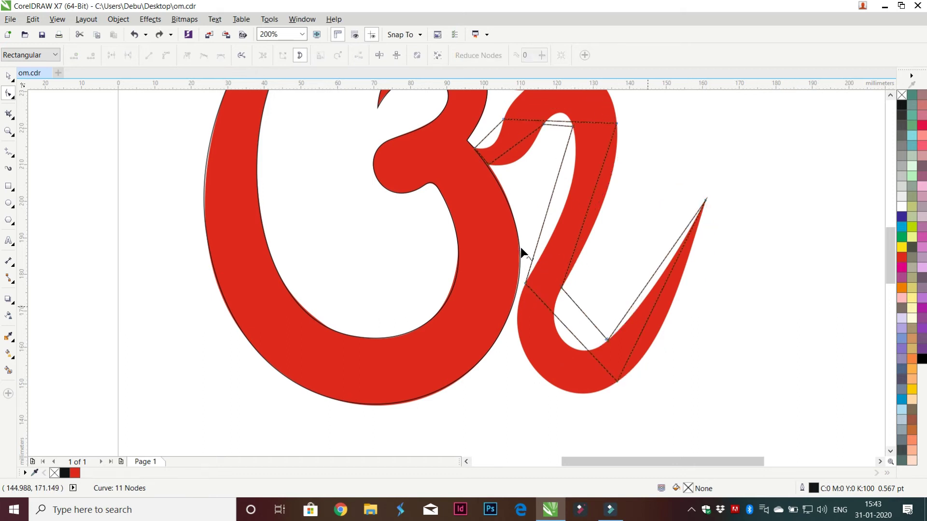
Curve the tail's edge, tip and inner segments to follow the red tail and its bottom.
left_click_drag(521, 251, 528, 258)
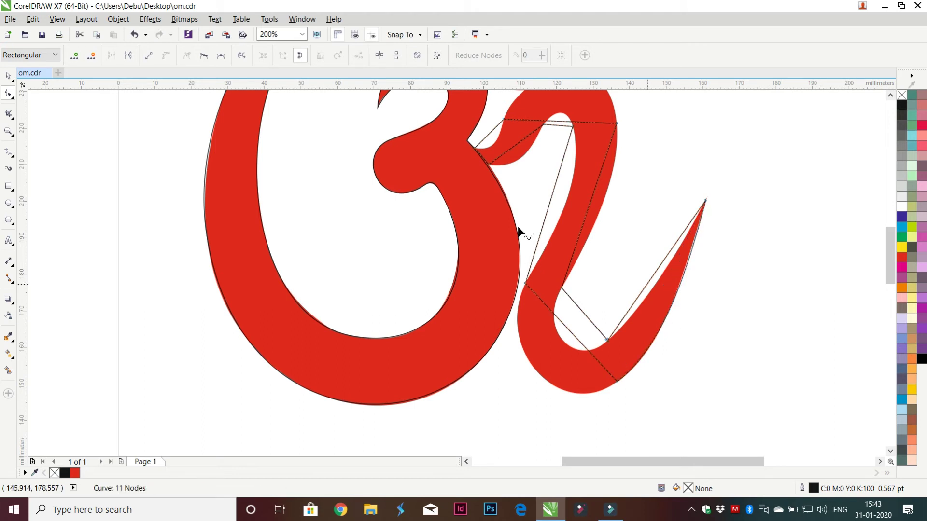
left_click_drag(517, 226, 517, 244)
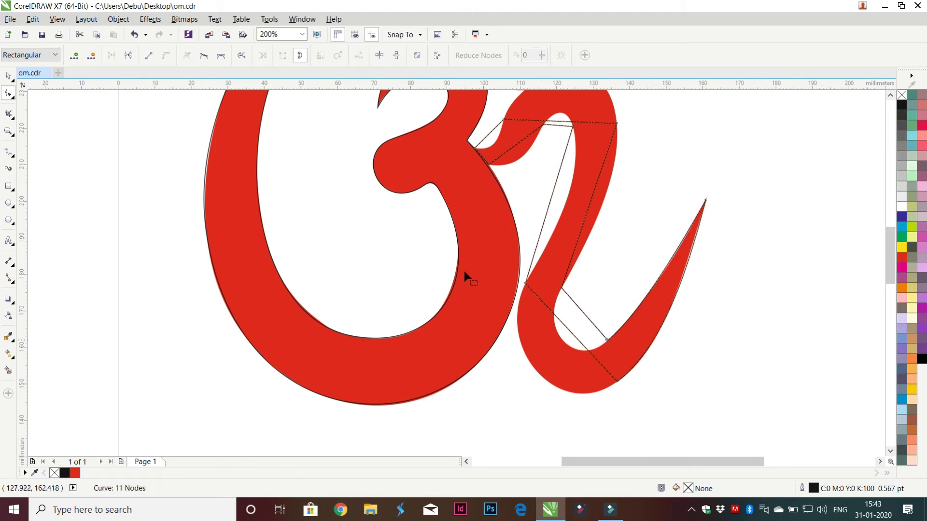
mouse_move(465, 271)
left_mouse_down()
mouse_move(444, 299)
mouse_move(477, 267)
mouse_move(447, 275)
left_mouse_up()
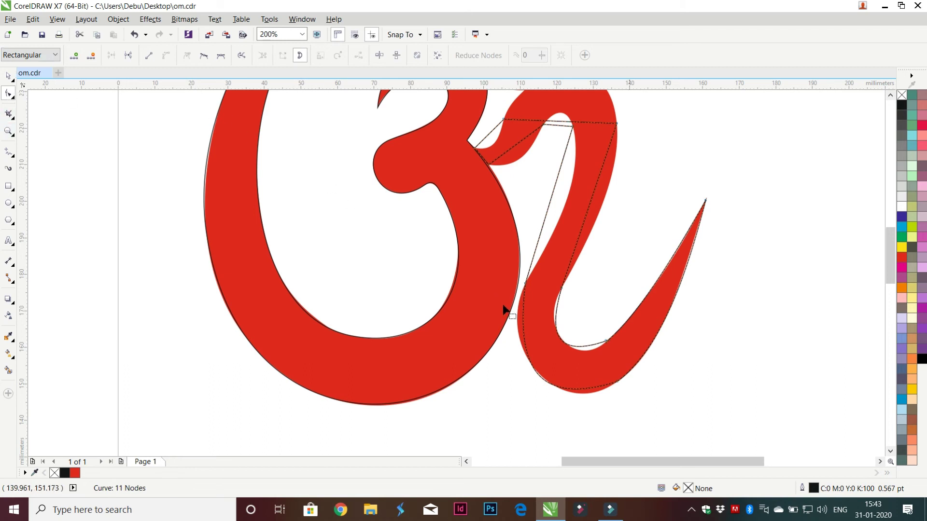
key("ctrl+a")
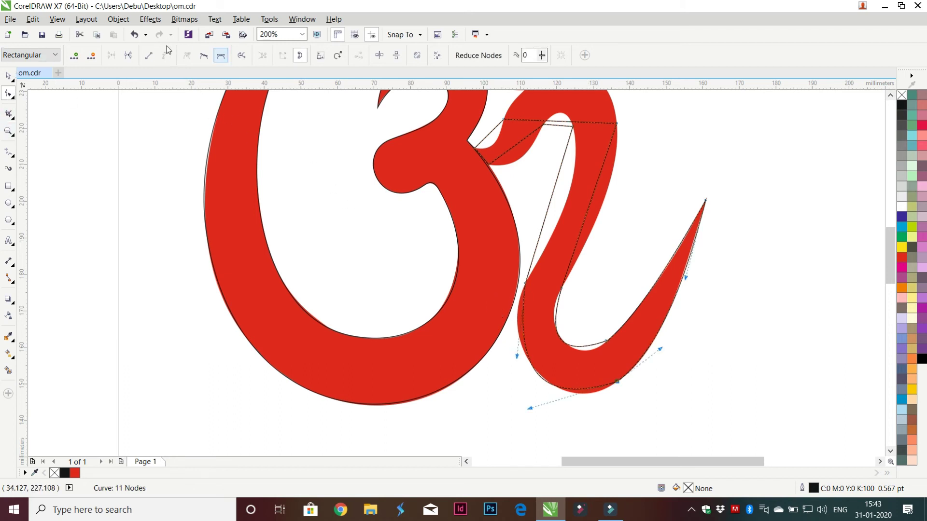
left_click_drag(532, 289, 531, 277)
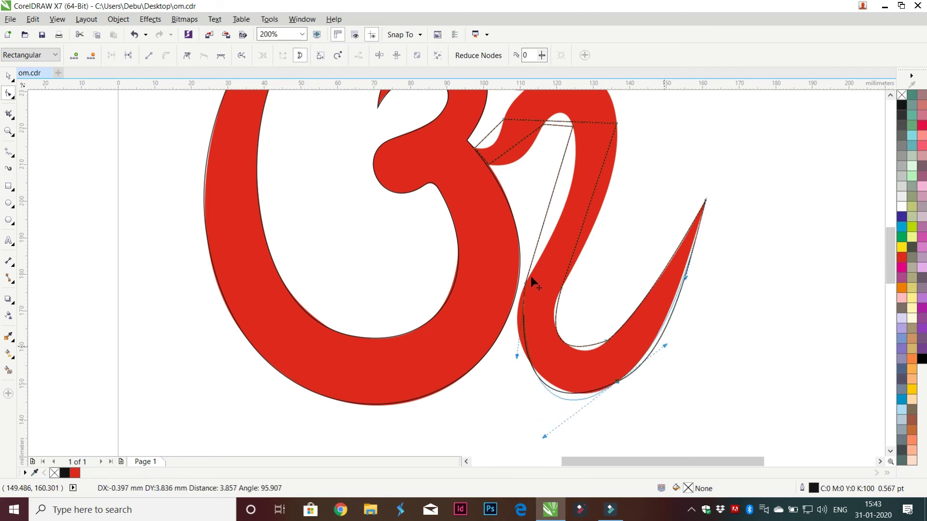
left_click_drag(531, 278, 531, 281)
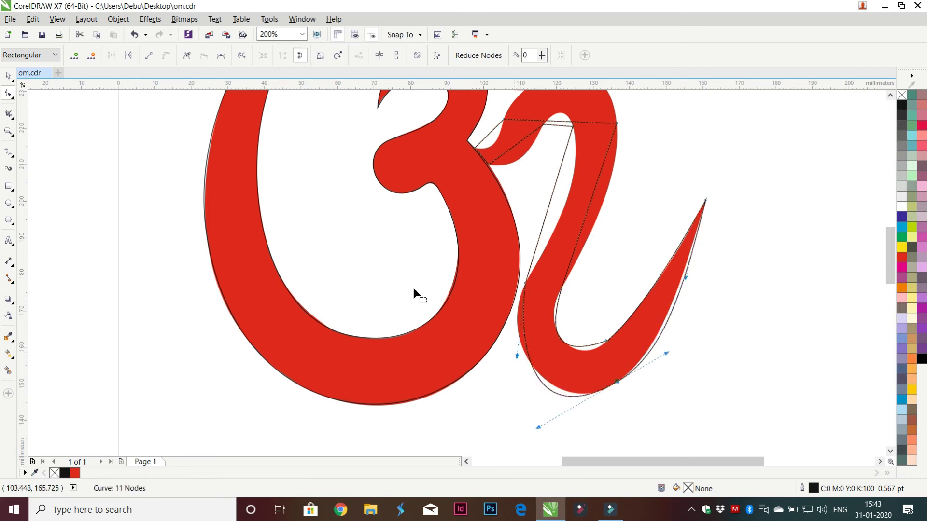
mouse_move(415, 284)
left_mouse_down()
mouse_move(445, 323)
mouse_move(431, 346)
mouse_move(521, 297)
mouse_move(533, 280)
left_mouse_up()
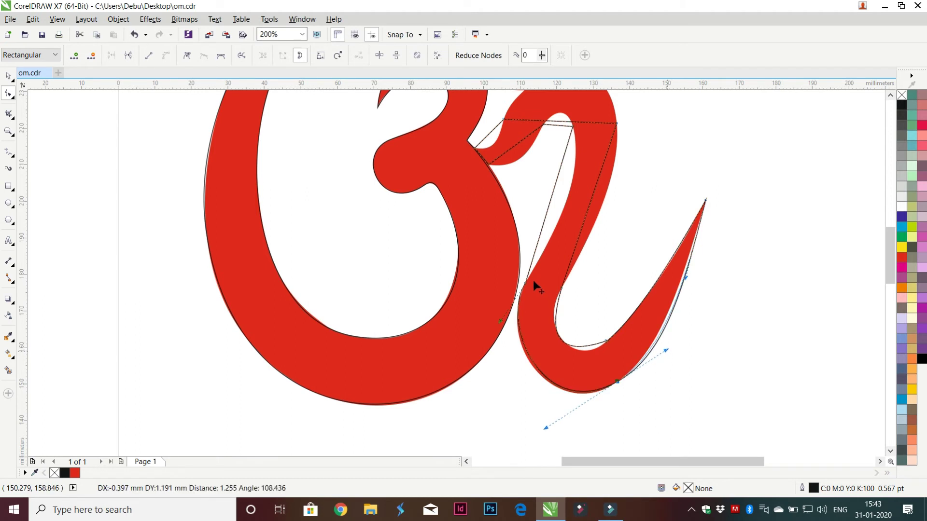
Adjust the tail tip's handle and bulge the segment below the right stroke's top node.
left_click(547, 222)
left_click_drag(547, 220, 545, 219)
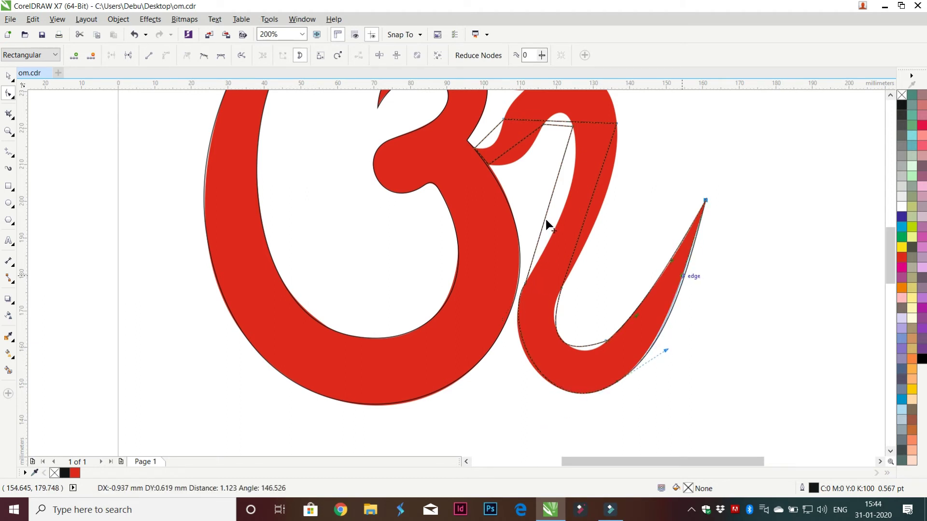
key("Tab")
left_click(204, 55)
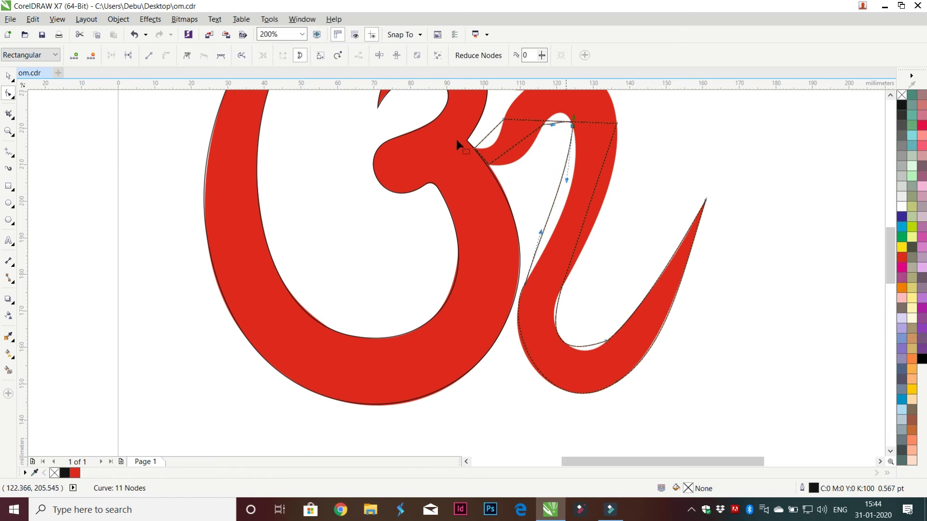
left_click_drag(453, 140, 468, 158)
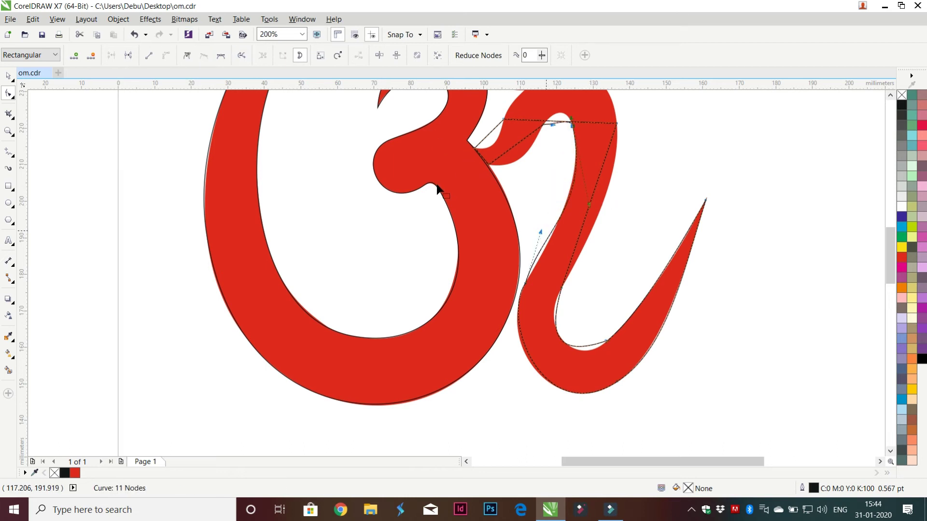
Fine-tune the nodes along the right stroke's left edge and the tail curve.
left_click_drag(436, 190, 438, 193)
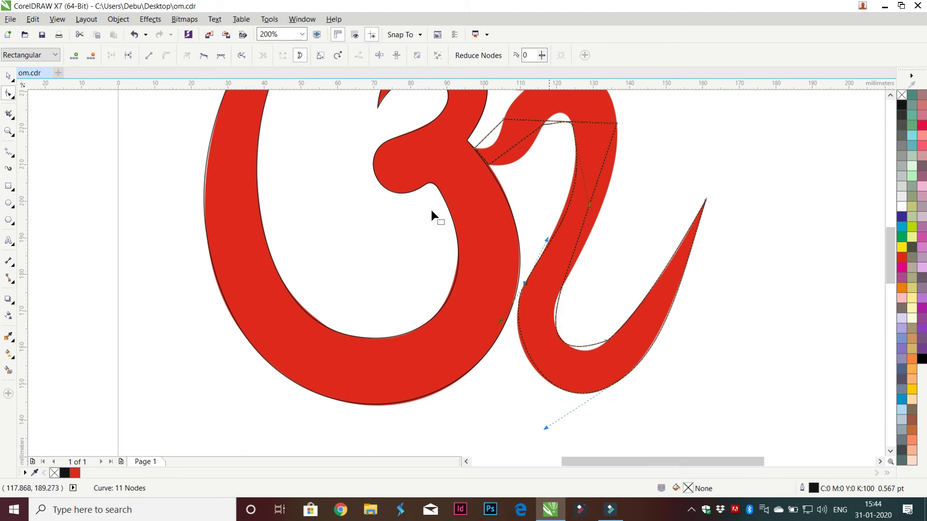
left_click_drag(398, 257, 395, 259)
left_click_drag(421, 224, 431, 210)
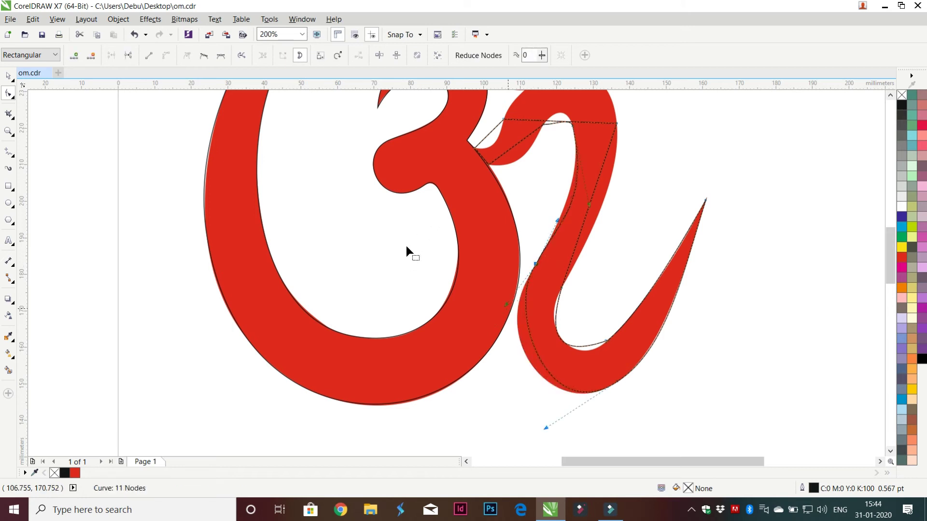
left_click_drag(406, 243, 383, 259)
left_click_drag(436, 342, 436, 334)
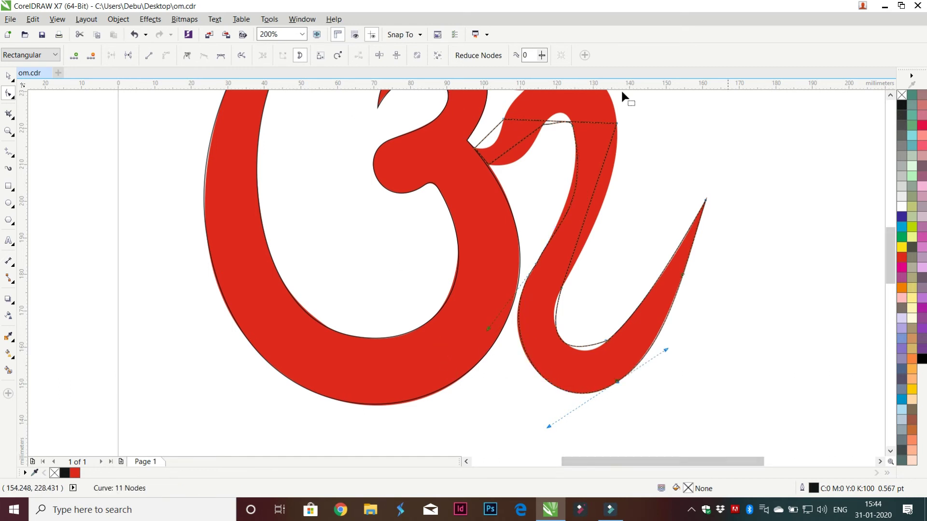
Reshape the segments where the middle curve meets the right loop, then make that node smooth.
scroll(462, 198, "up", 1)
scroll(462, 198, "up", 1)
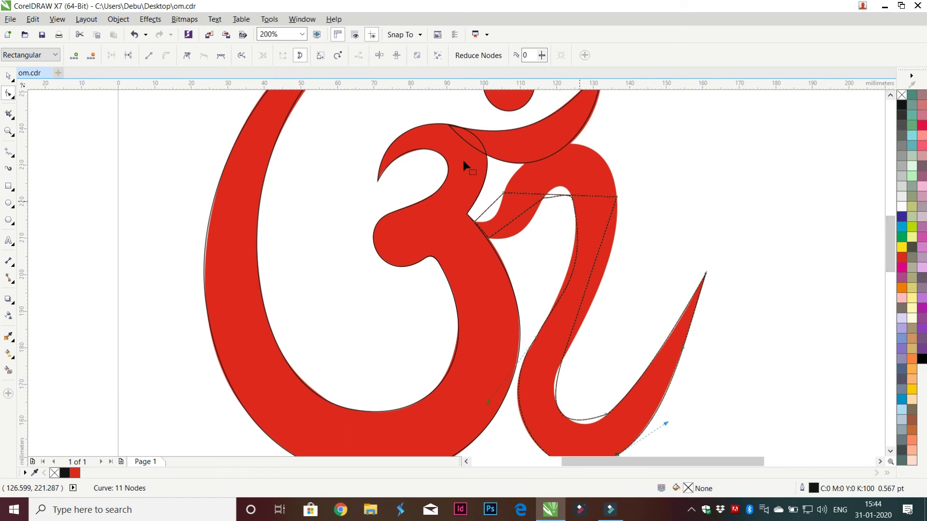
left_click_drag(458, 160, 447, 146)
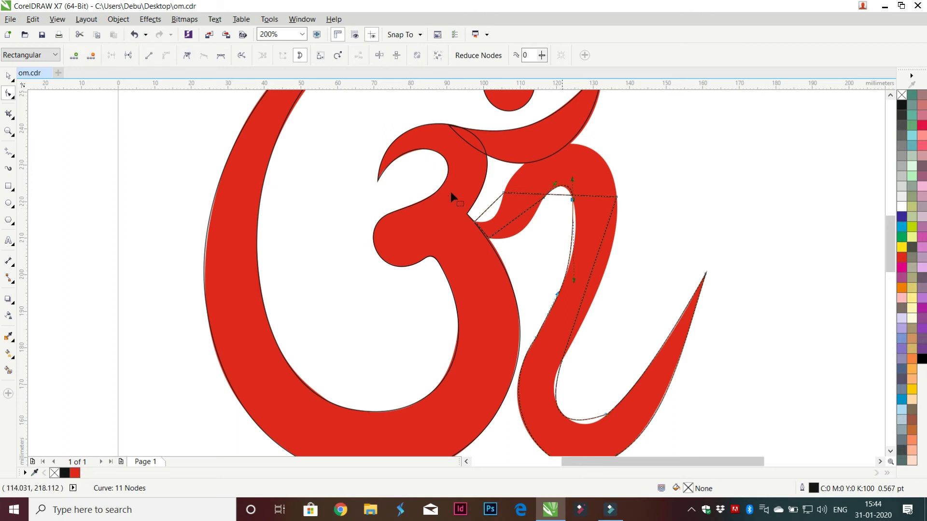
left_click_drag(461, 223, 464, 218)
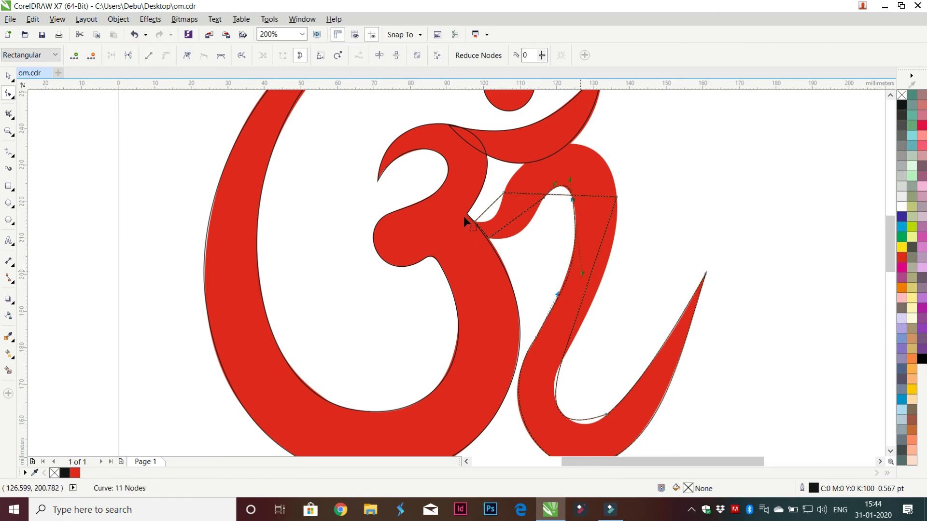
left_click(413, 182)
left_click_drag(515, 217, 519, 228)
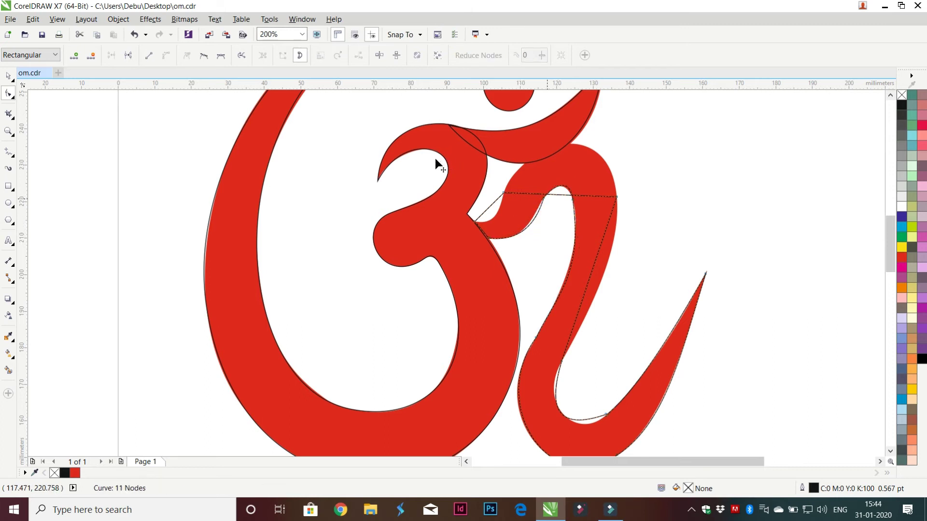
left_click(203, 55)
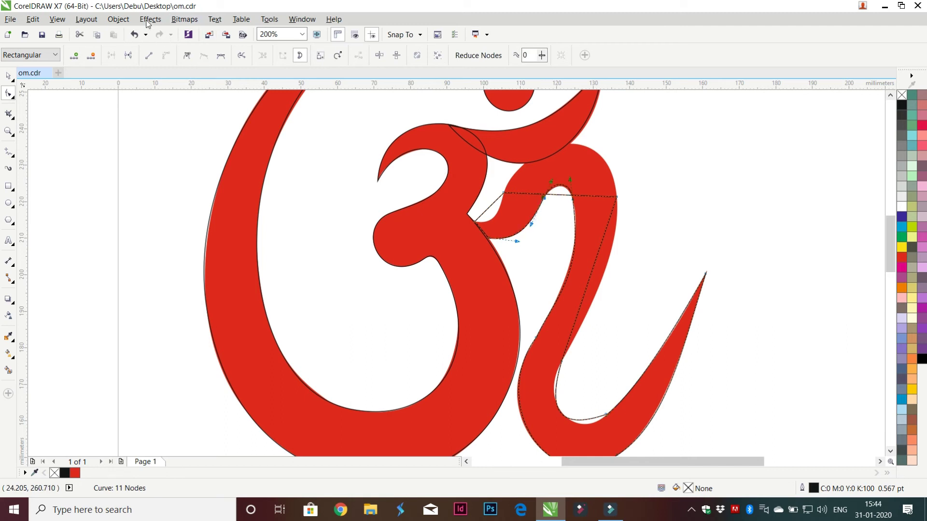
Zoom in and move a corner segment of the tail outline onto the red edge.
scroll(382, 190, "up", 1)
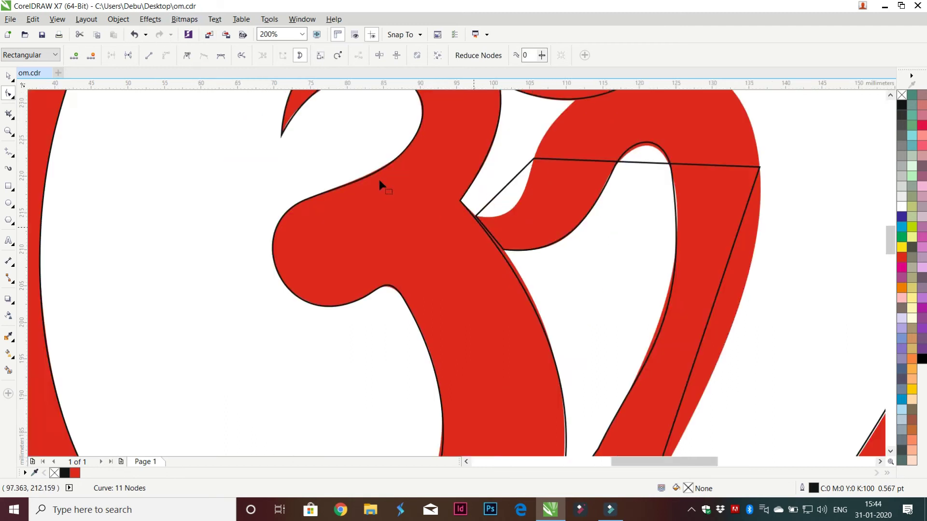
scroll(378, 180, "up", 1)
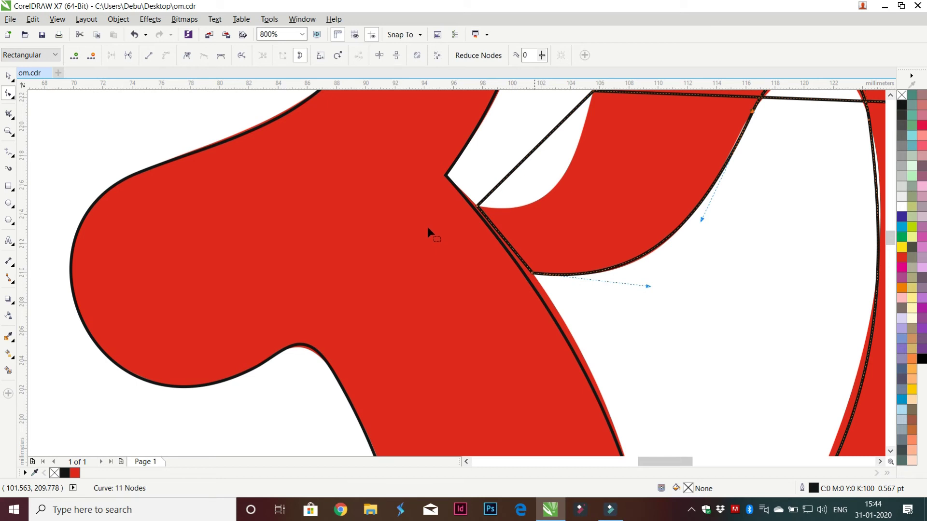
left_click(359, 141)
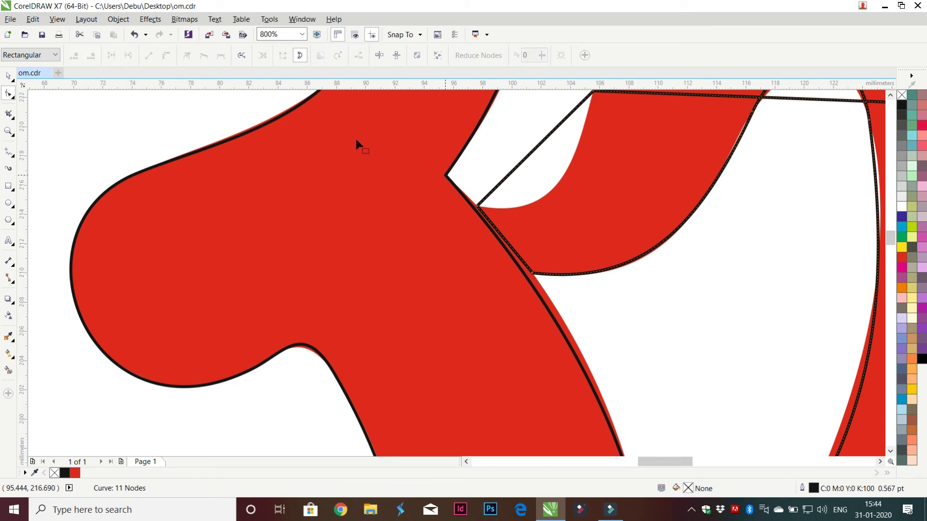
key("Tab")
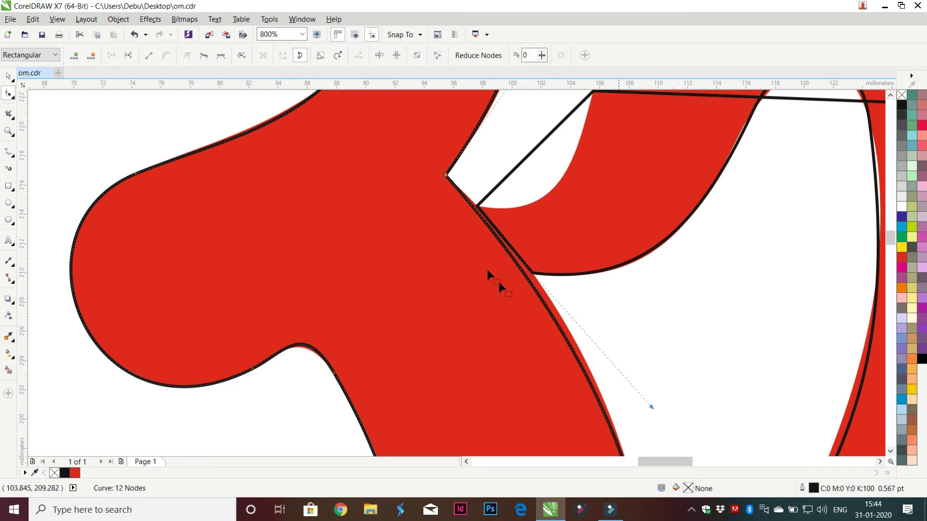
left_click_drag(523, 326, 522, 303)
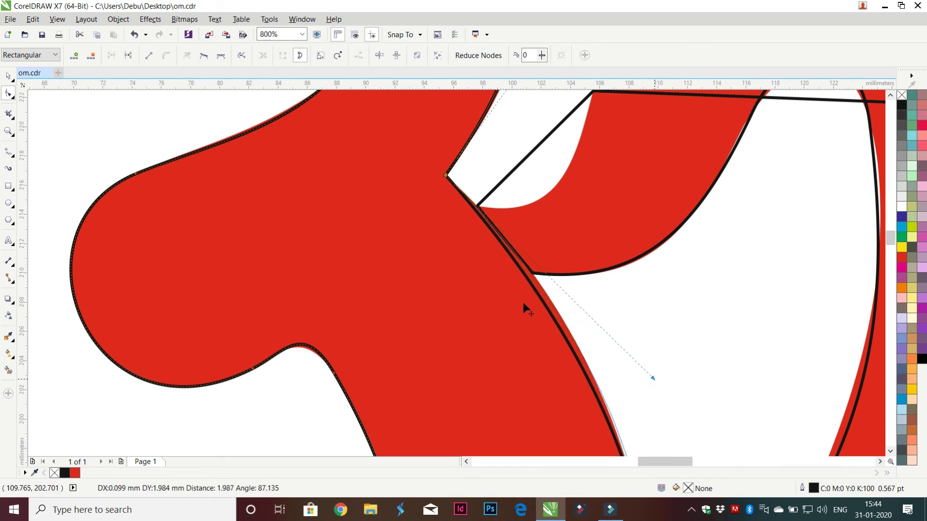
scroll(525, 289, "down", 1)
scroll(561, 343, "down", 1)
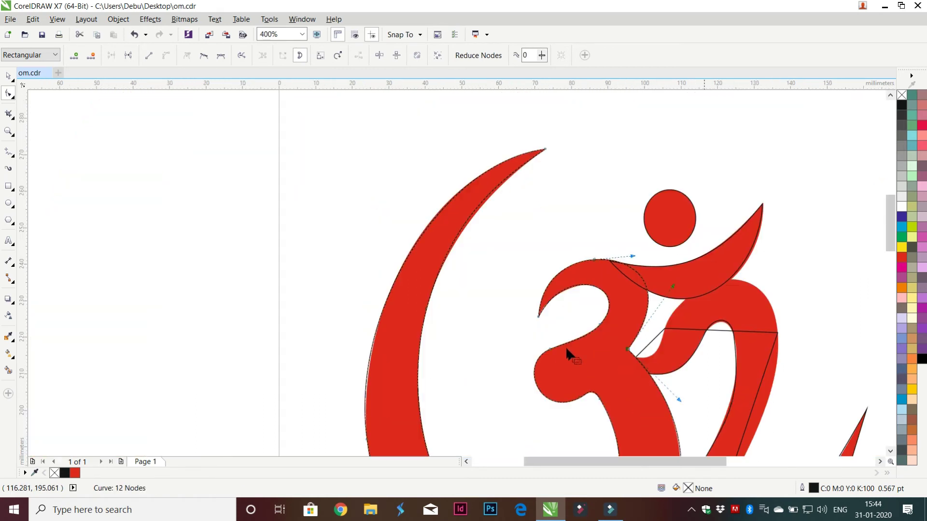
scroll(549, 328, "up", 1)
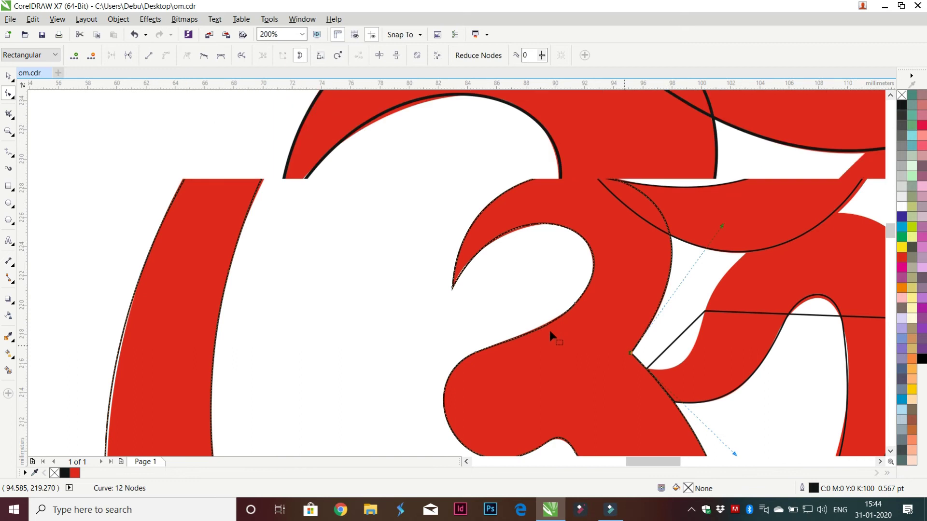
scroll(549, 329, "up", 1)
Move the junction nodes and handles so the diagonal bends along the right loop's inner curve.
key("space")
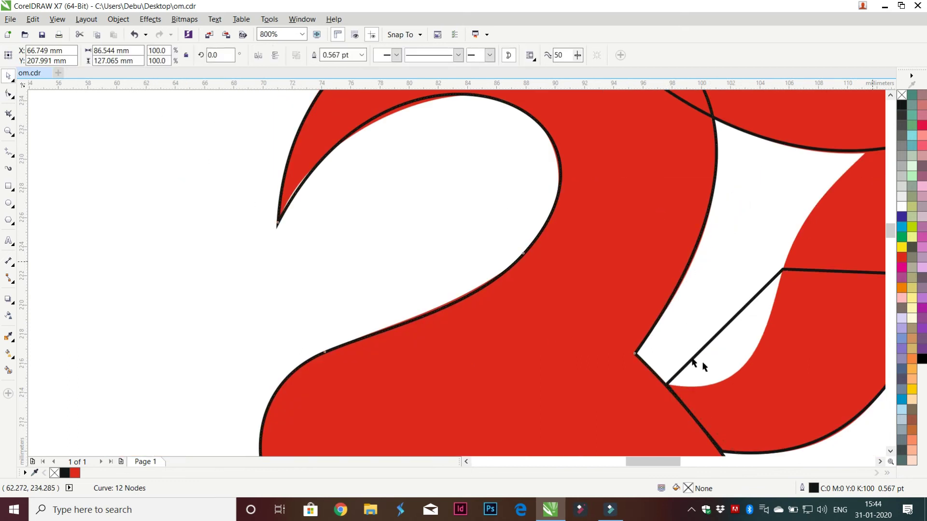
scroll(712, 361, "down", 1)
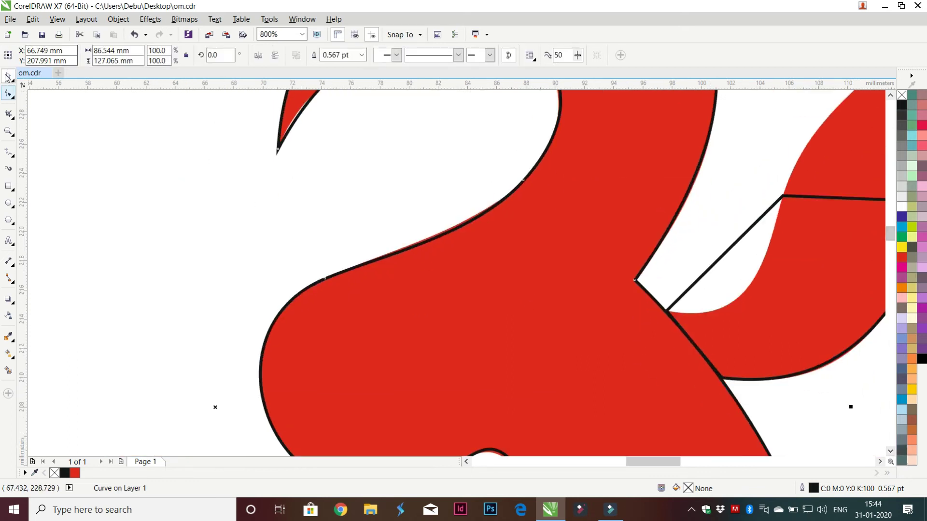
key("space")
left_click(589, 299)
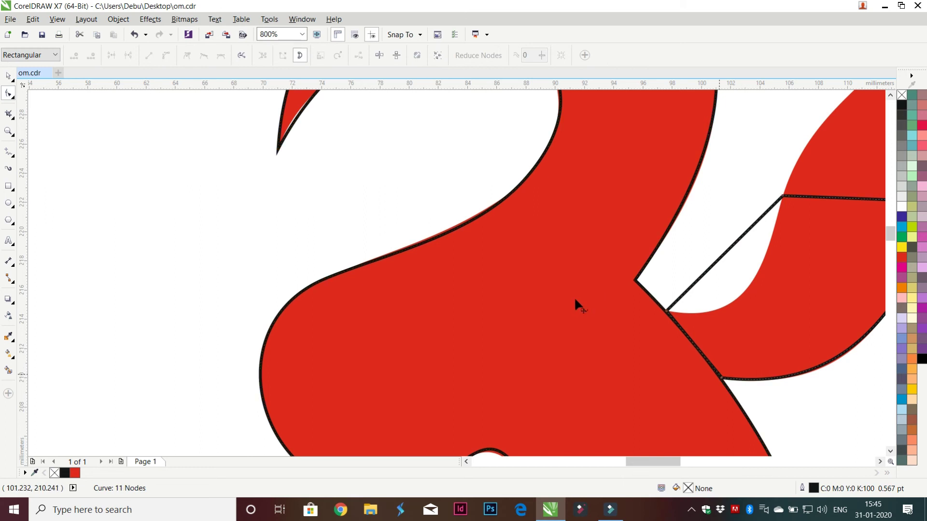
left_click_drag(576, 299, 571, 303)
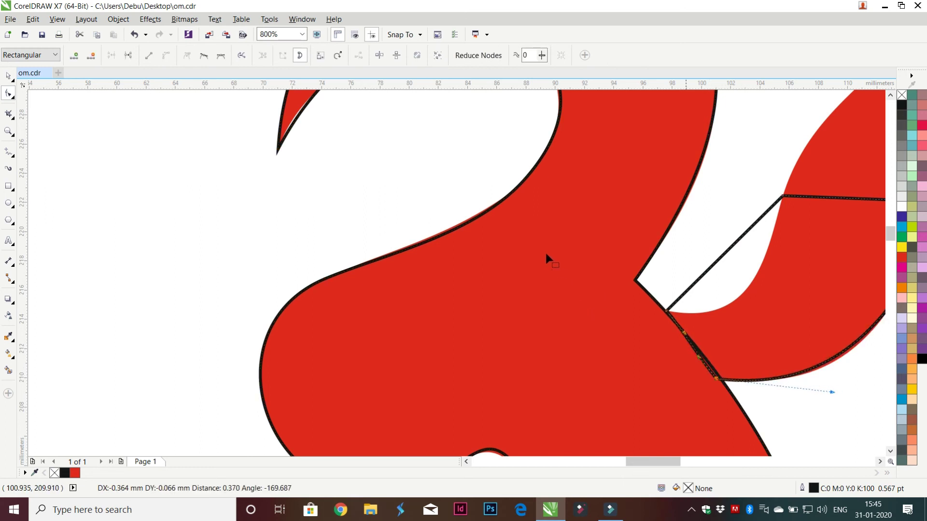
left_click_drag(534, 252, 528, 252)
mouse_move(568, 214)
left_mouse_down()
mouse_move(590, 244)
mouse_move(524, 247)
left_mouse_up()
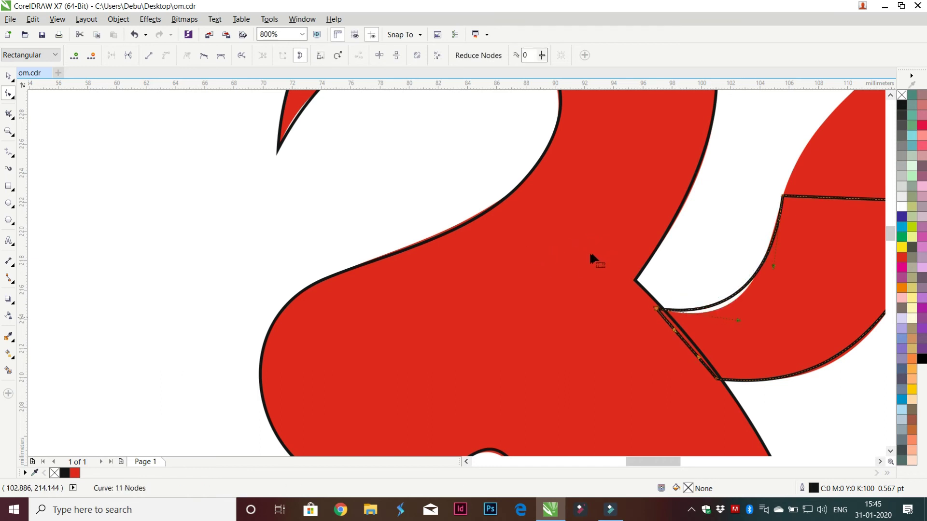
left_click_drag(589, 254, 636, 196)
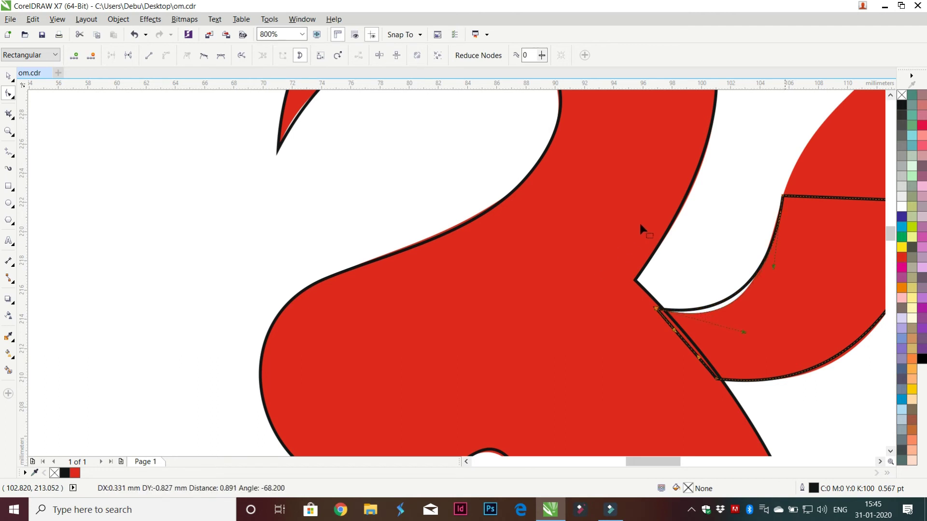
Reshape the curve near the arch and the lower segment to follow the red shape.
scroll(705, 370, "right", 1)
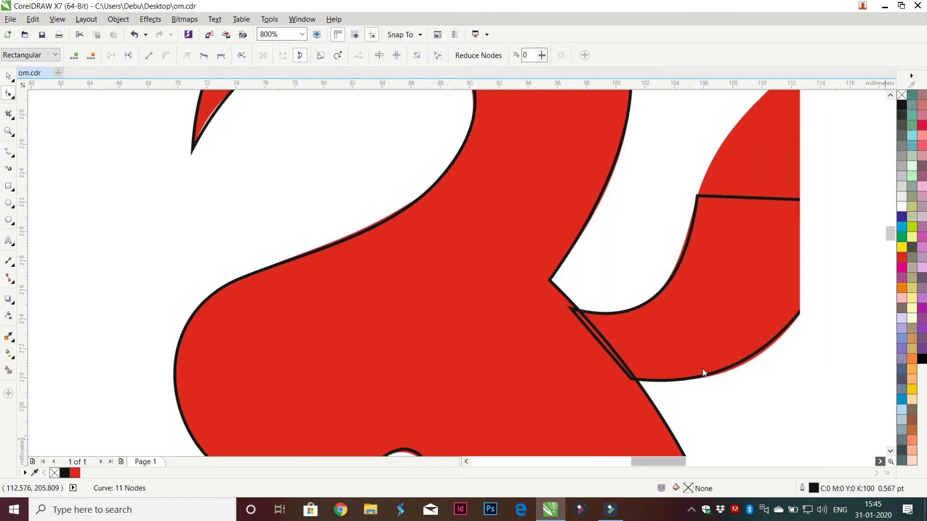
scroll(705, 370, "right", 2)
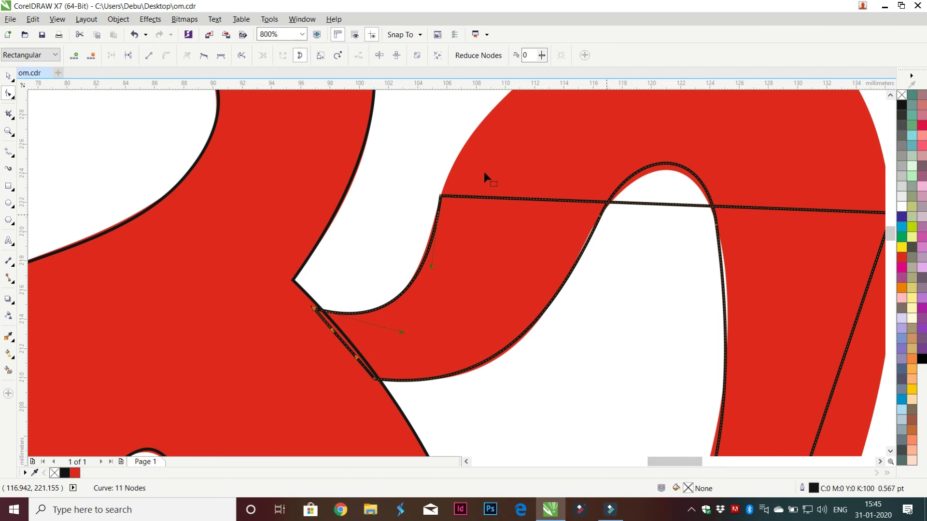
left_click_drag(503, 115, 496, 134)
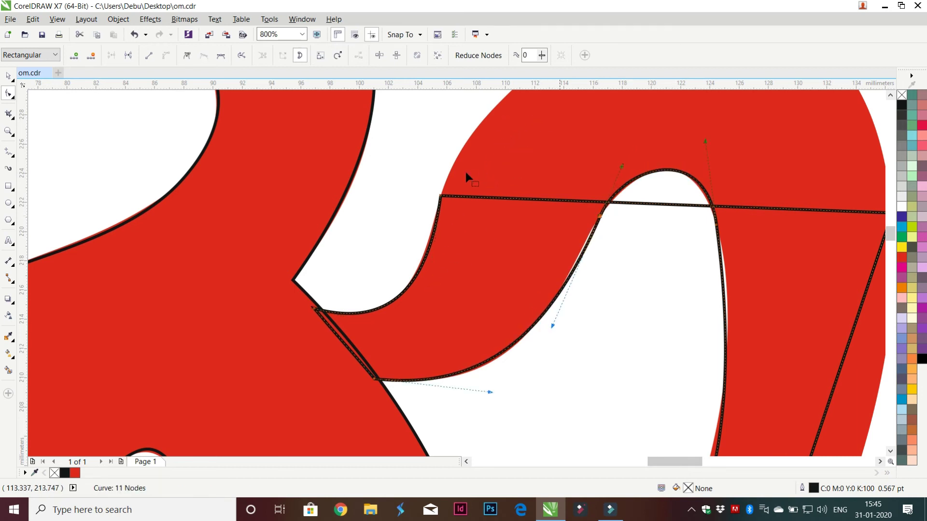
left_click_drag(474, 180, 473, 180)
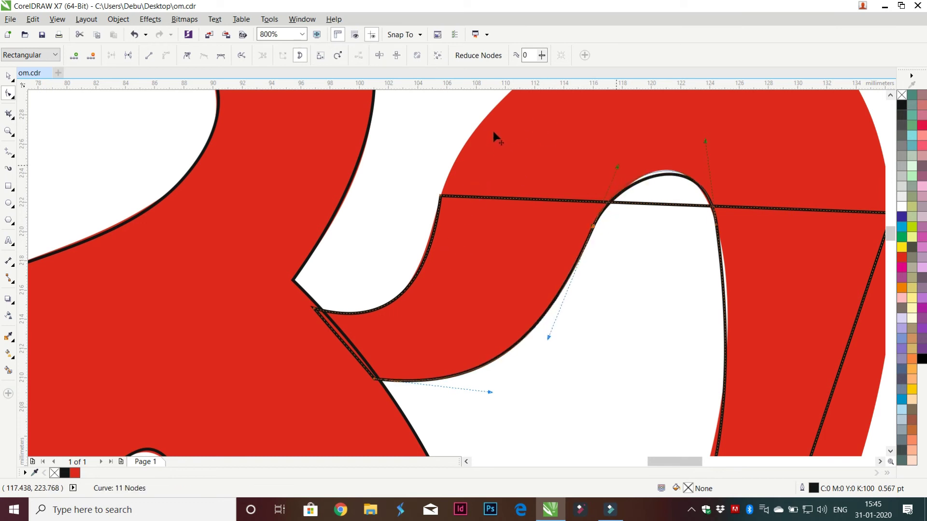
left_click_drag(439, 270, 443, 259)
left_click(443, 258)
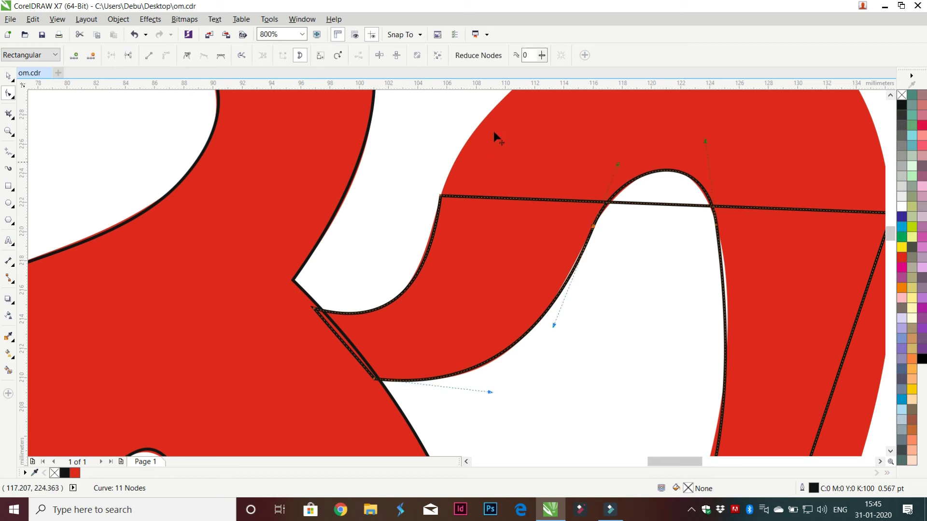
Fit the arch snugly over the white gap's rounded top, undoing one bad drag.
left_click_drag(494, 131, 501, 136)
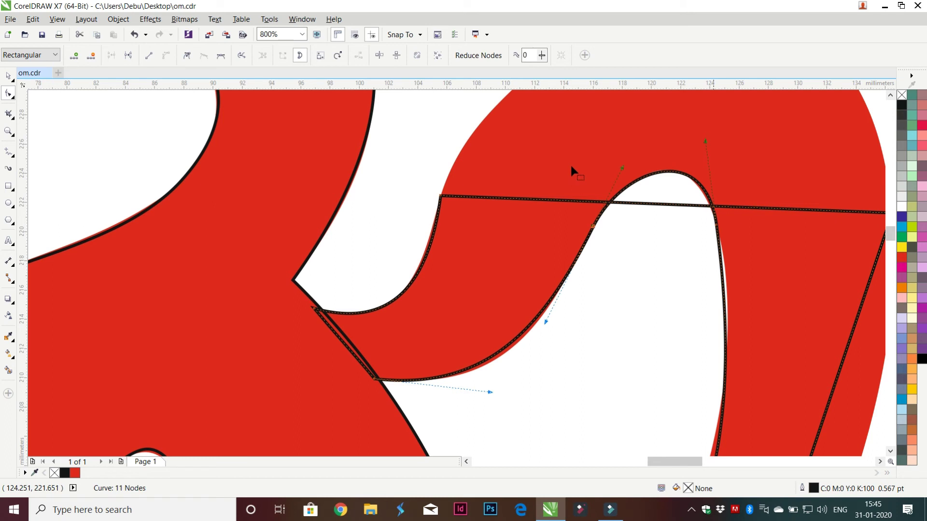
left_click_drag(569, 164, 568, 164)
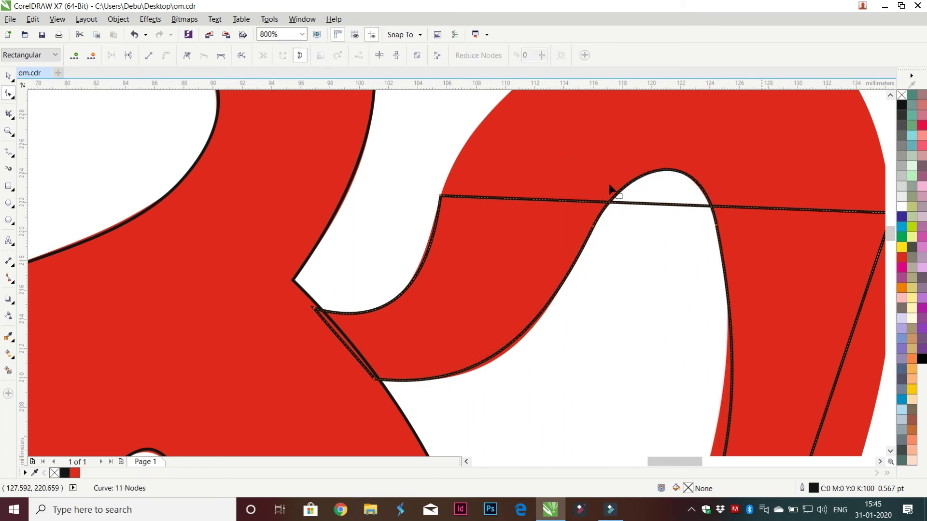
key("ctrl+z")
left_click_drag(575, 184, 582, 197)
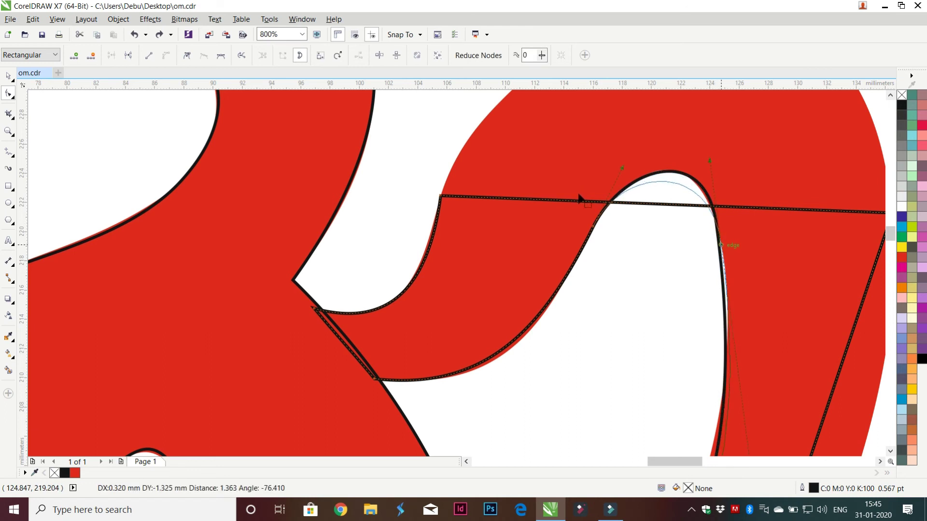
left_click(564, 114)
left_click(579, 203)
left_click_drag(559, 115, 559, 104)
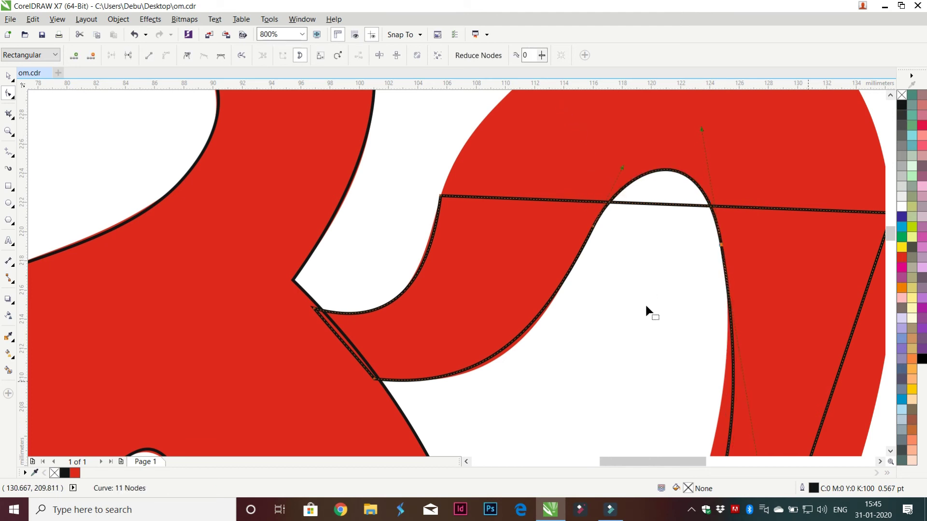
key("F3")
Bend the traced curve's right contour and its handles toward the red edge.
scroll(714, 360, "down", 2)
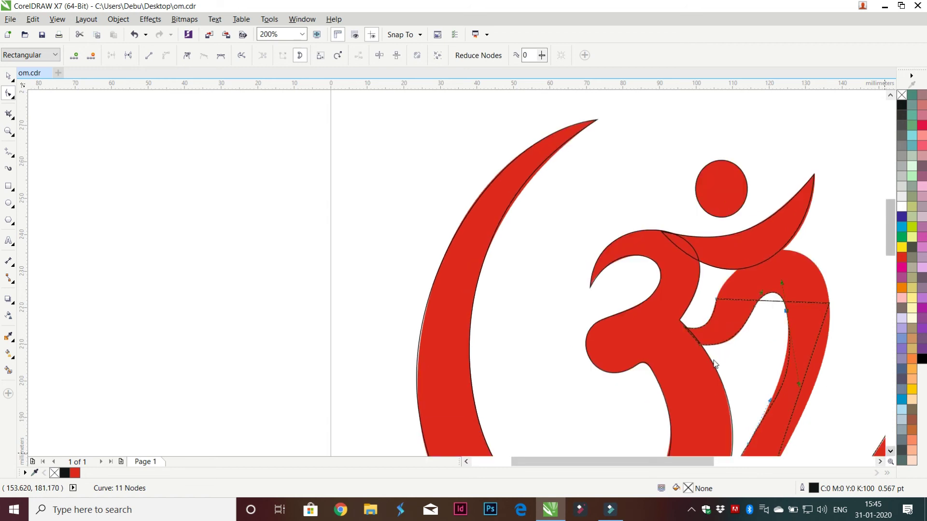
scroll(714, 360, "down", 1)
scroll(642, 264, "up", 2)
left_click_drag(644, 240, 633, 236)
mouse_move(625, 120)
left_mouse_down()
mouse_move(631, 155)
mouse_move(624, 94)
left_mouse_up()
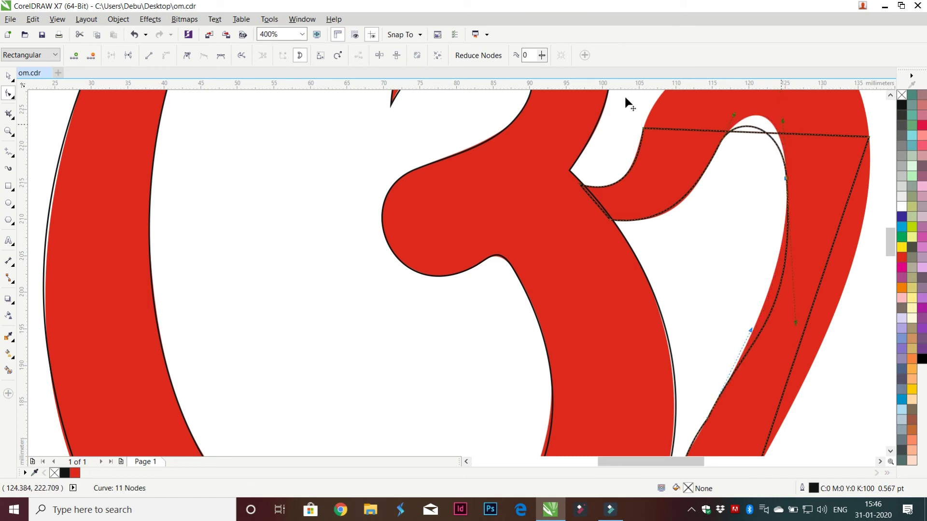
scroll(628, 92, "up", 2)
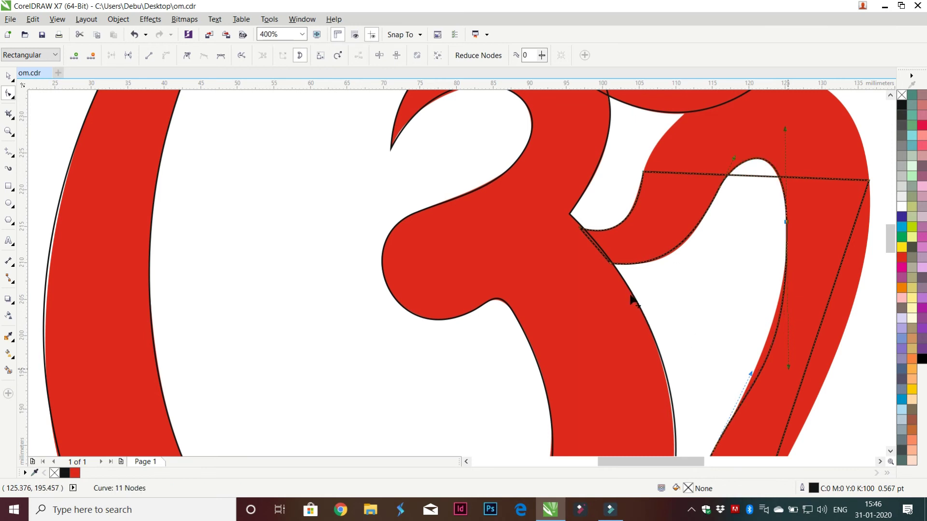
left_click_drag(629, 296, 618, 127)
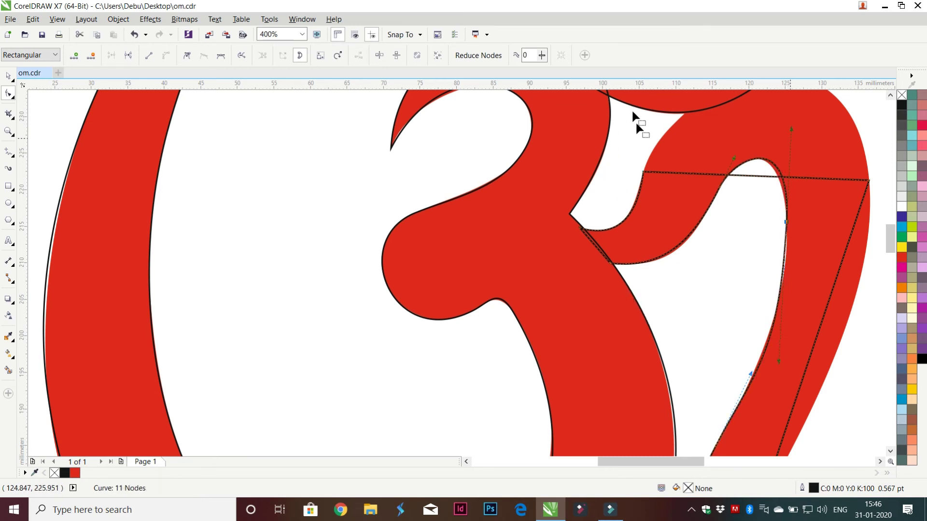
mouse_move(628, 176)
left_mouse_down()
mouse_move(626, 225)
mouse_move(630, 145)
left_mouse_up()
left_click(611, 285)
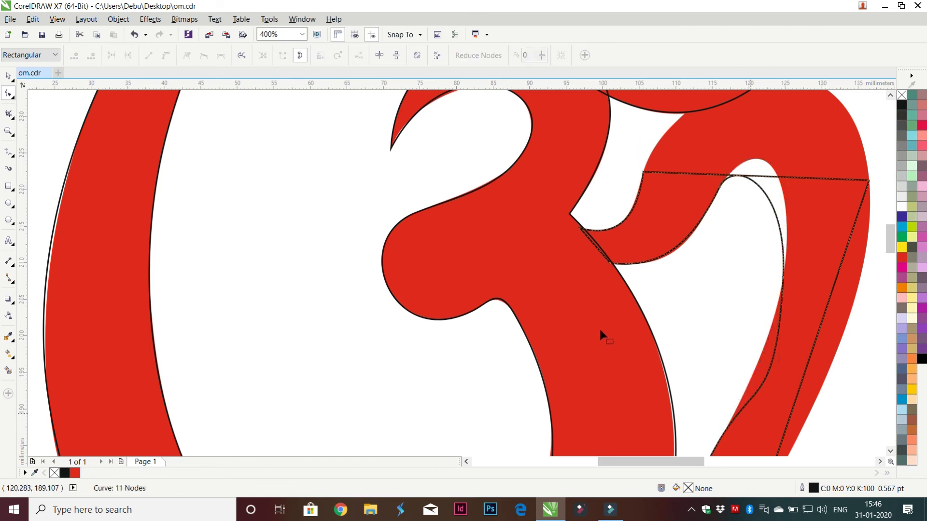
Undo the last reshape, nudge a right inner curve node down, then undo the nudge.
key("ctrl+z")
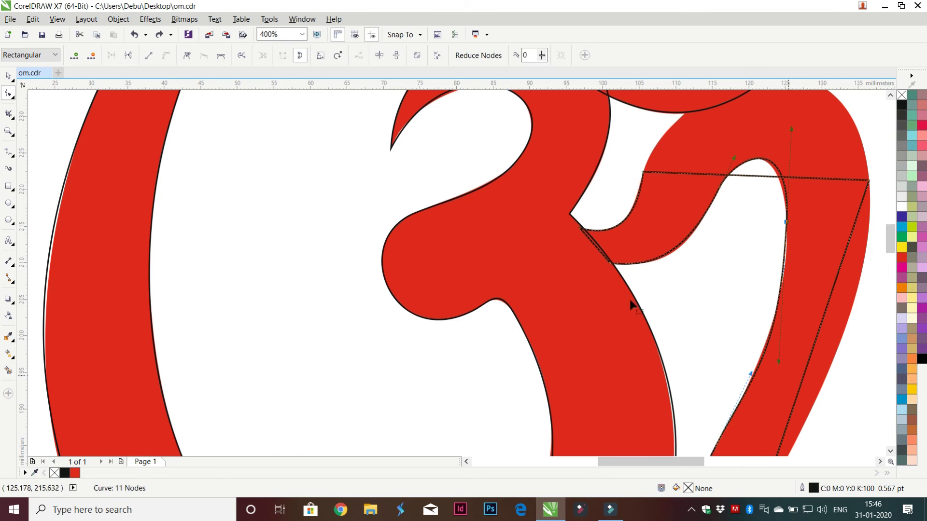
left_click(621, 287)
left_click(629, 173)
left_click(629, 181)
key("Down")
key("Down")
key("Down")
key("ctrl+z")
key("ctrl+z")
left_click(627, 299)
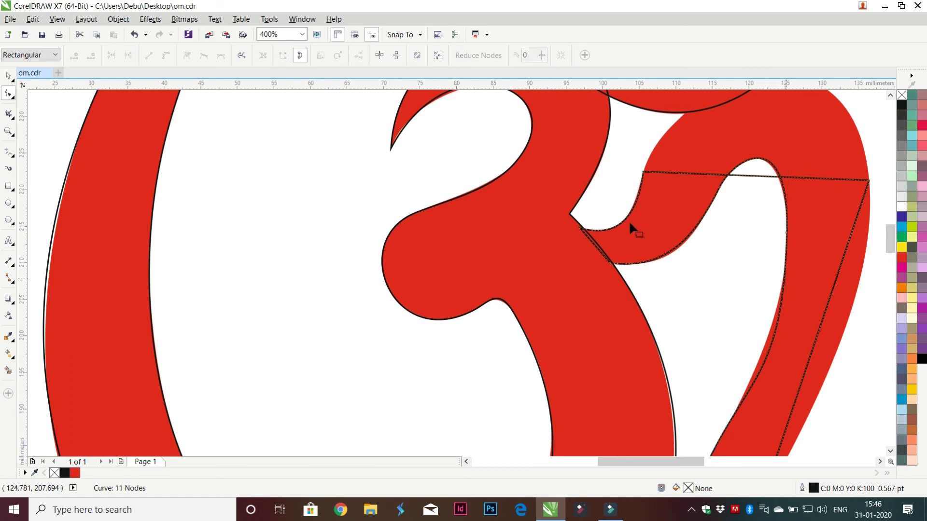
Pull the right curve segment toward the red edge.
scroll(628, 223, "up", 2)
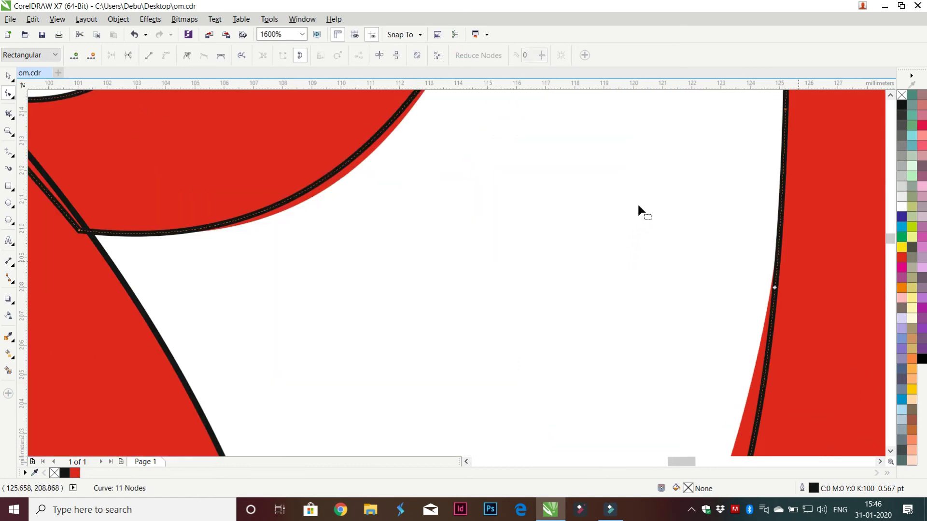
scroll(677, 290, "down", 2)
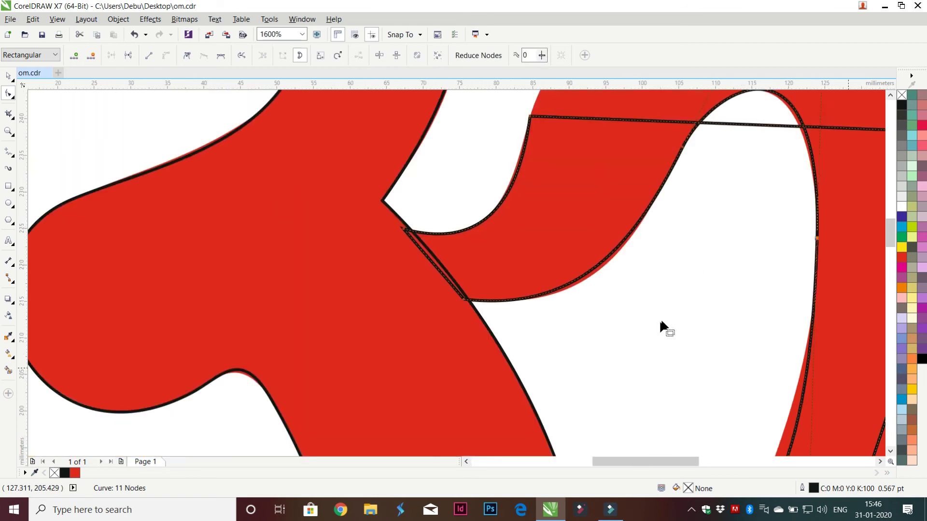
scroll(714, 362, "down", 3)
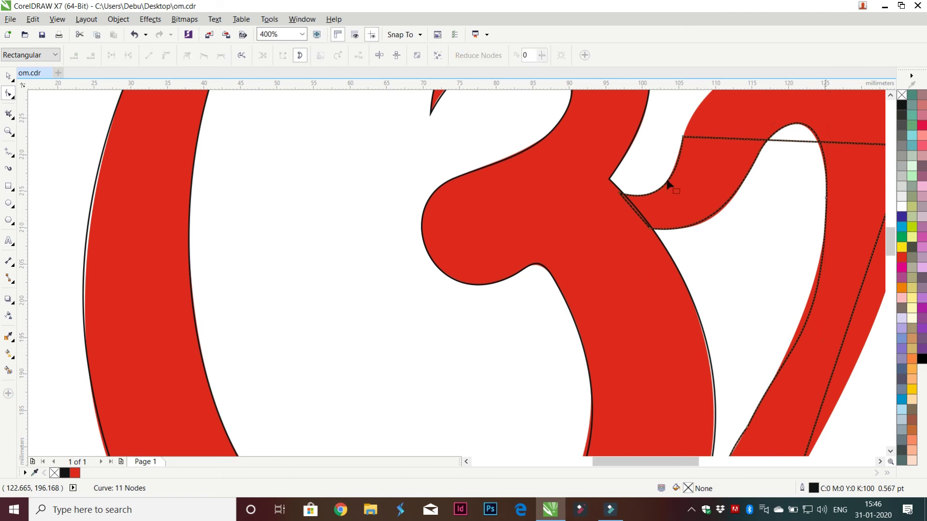
left_click_drag(656, 268, 647, 267)
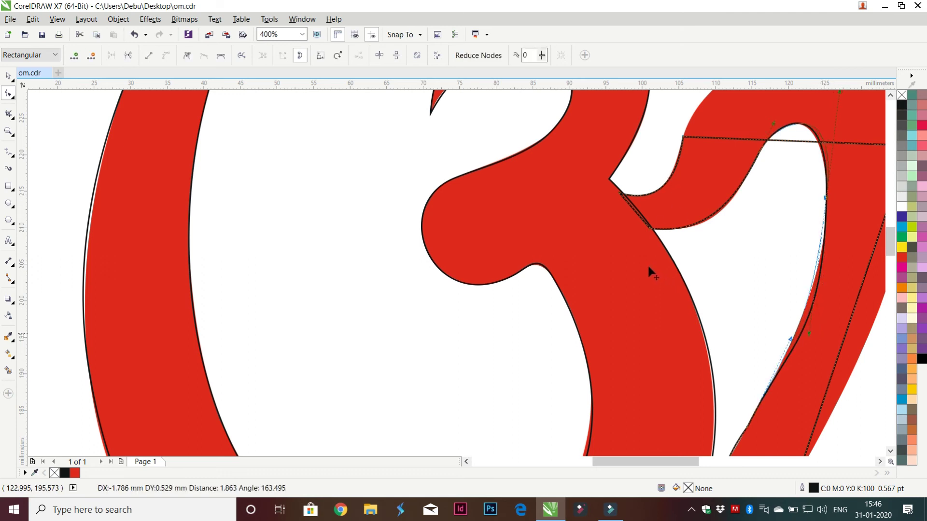
left_click_drag(647, 266, 654, 277)
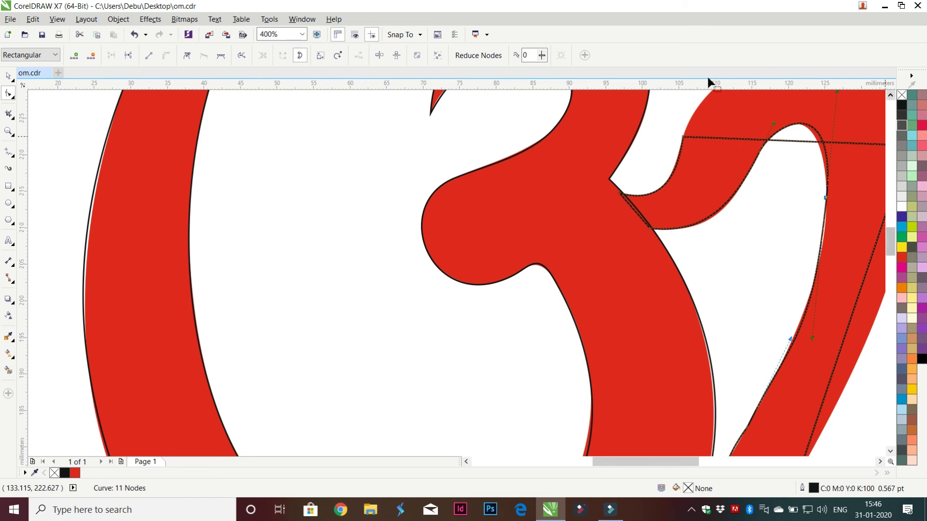
scroll(713, 78, "up", 1)
scroll(711, 77, "up", 1)
Fit the right loop's segments and handles down along the stroke's inner edge toward the tail.
mouse_move(668, 134)
left_mouse_down()
mouse_move(668, 221)
mouse_move(659, 233)
left_mouse_up()
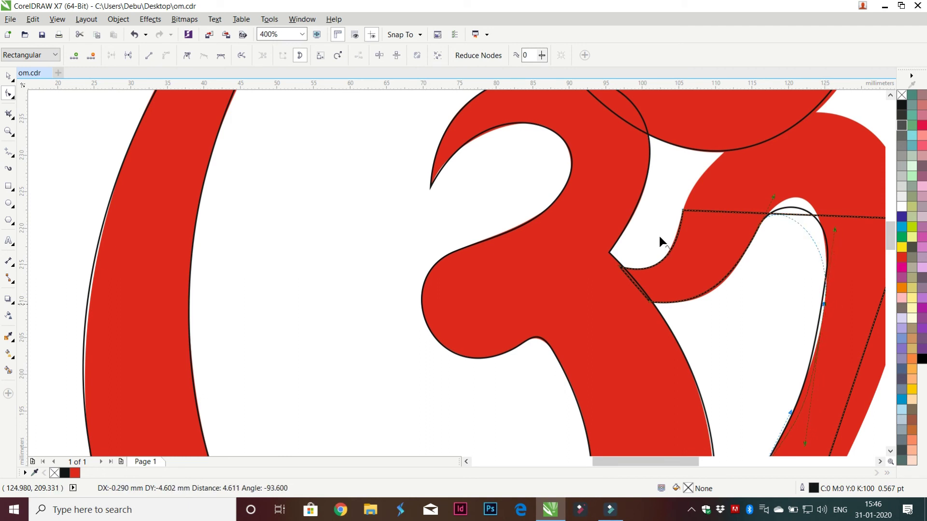
left_click_drag(667, 184, 670, 138)
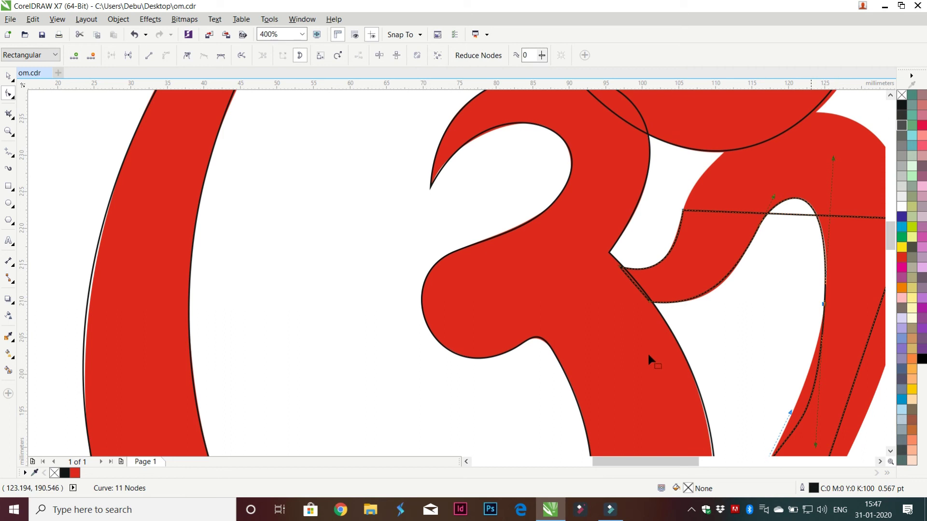
left_click_drag(651, 352, 632, 348)
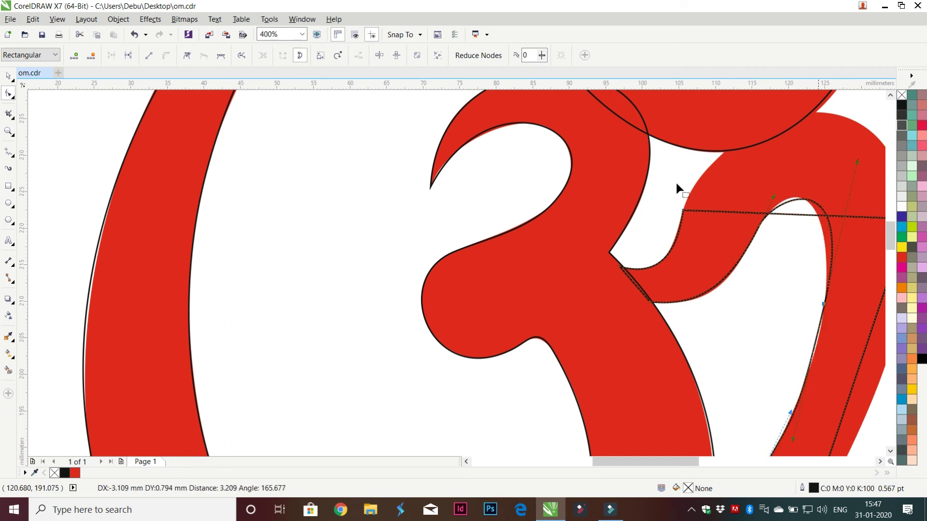
left_click_drag(618, 154, 610, 149)
left_click_drag(678, 144, 676, 126)
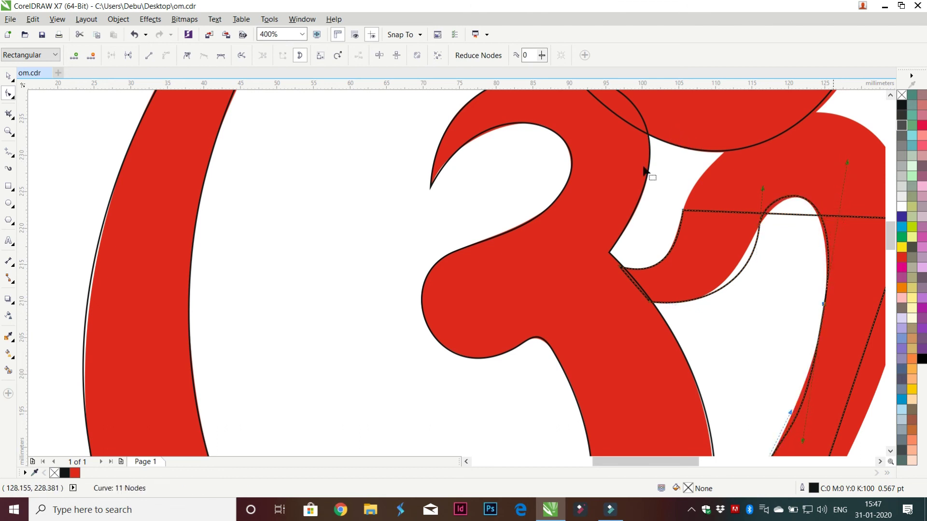
left_click_drag(605, 222, 594, 213)
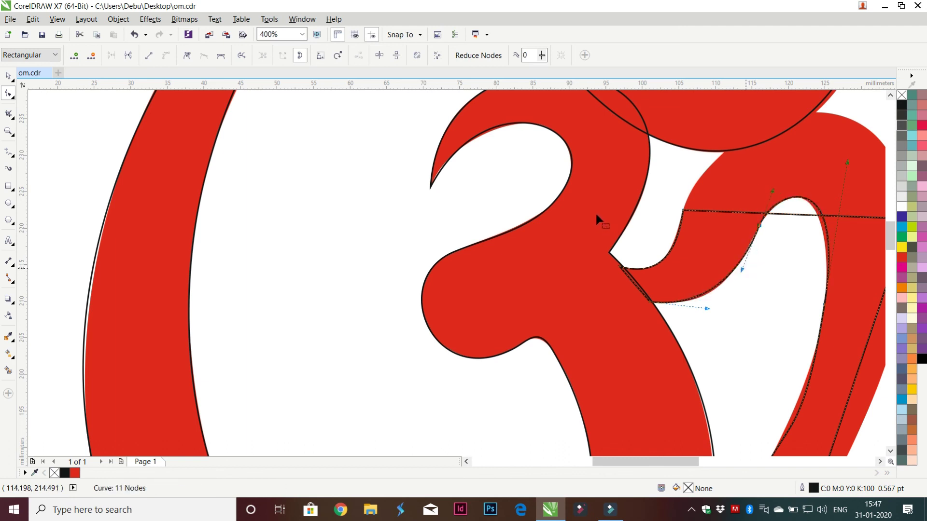
mouse_move(675, 126)
left_mouse_down()
mouse_move(638, 340)
mouse_move(626, 341)
left_mouse_up()
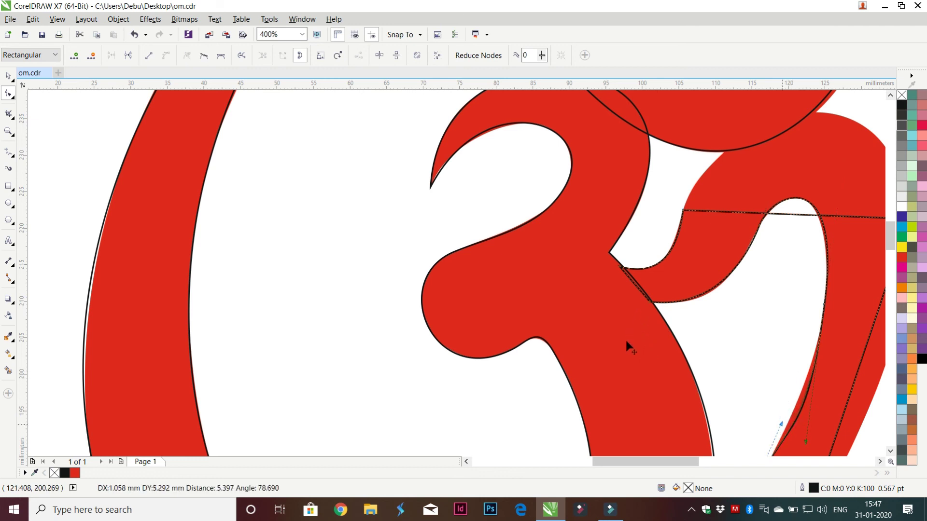
left_click_drag(626, 342, 616, 350)
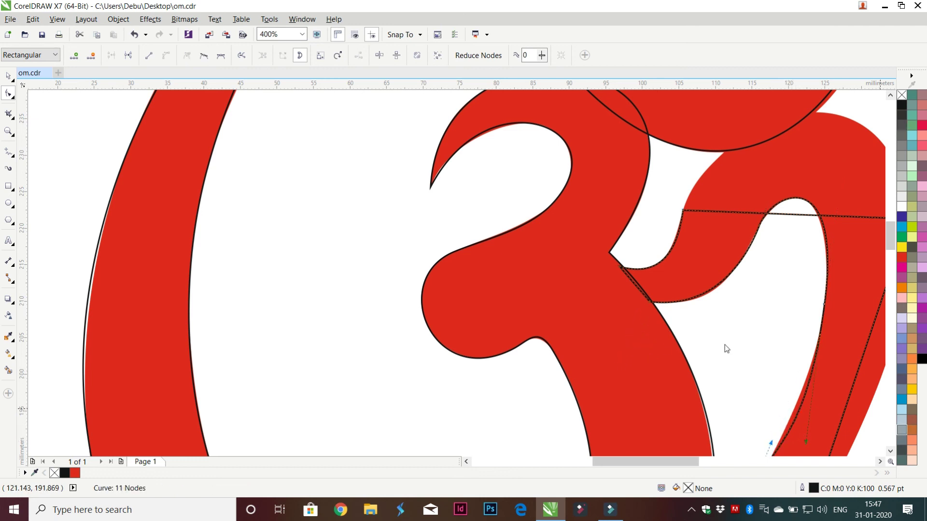
scroll(714, 363, "down", 3)
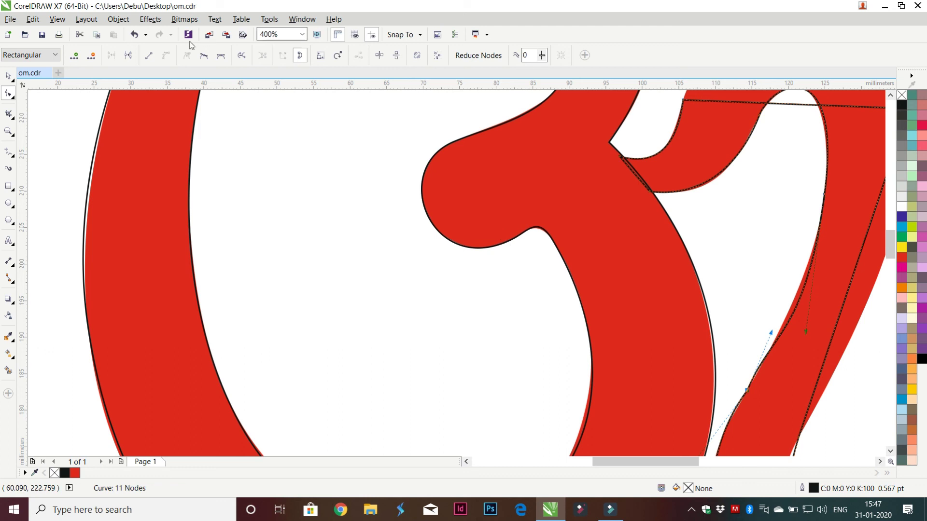
Convert the straight right segment to a curve, bend it, and delete the extra node.
left_click(203, 55)
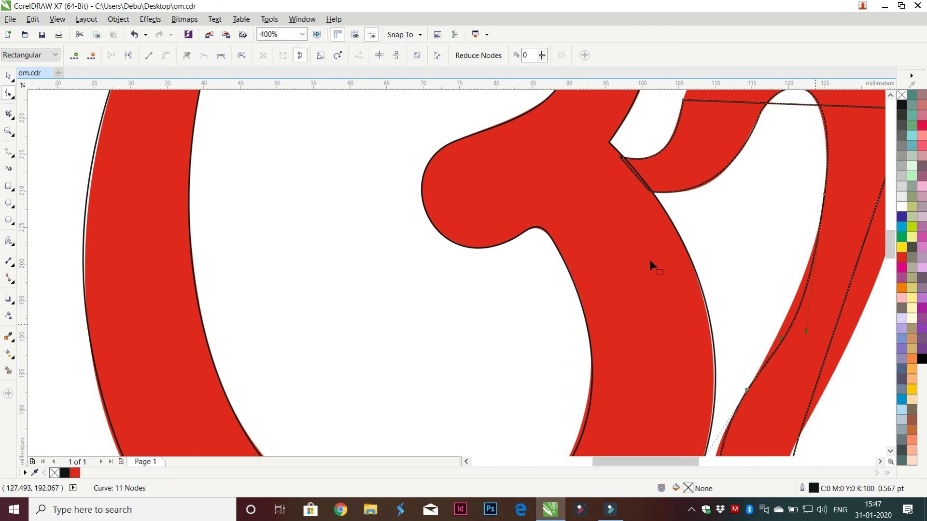
left_click_drag(646, 264, 634, 259)
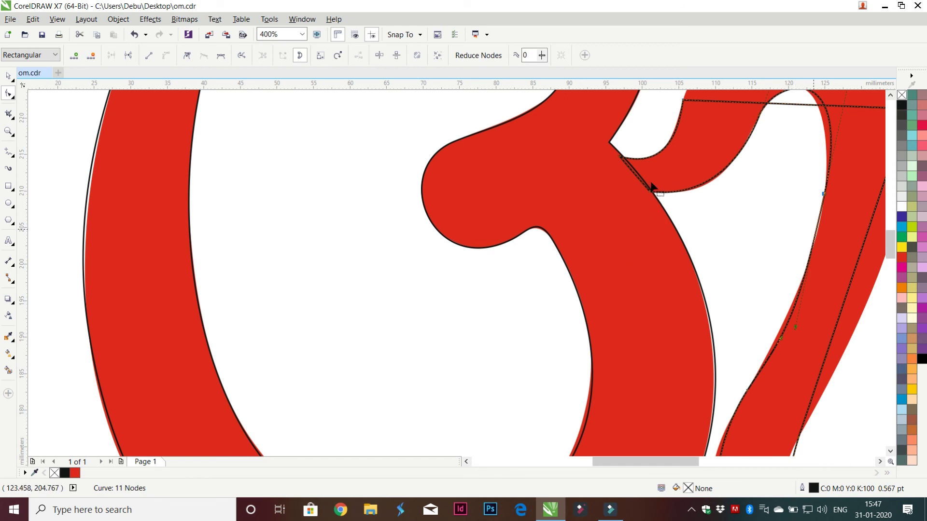
left_click_drag(636, 259, 681, 198)
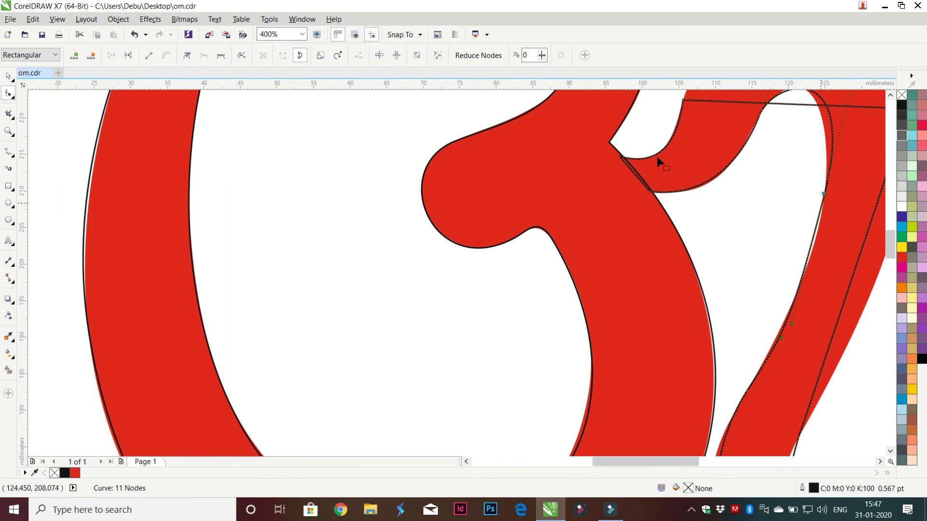
left_click_drag(642, 220, 666, 195)
key("Delete")
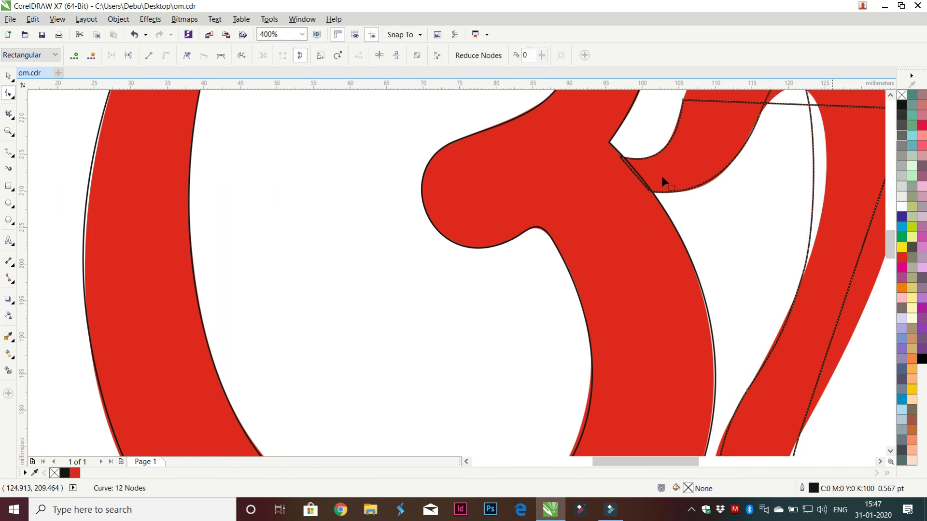
Bulge the right-hand segment outward and reshape the curve near the right node.
scroll(681, 112, "up", 2)
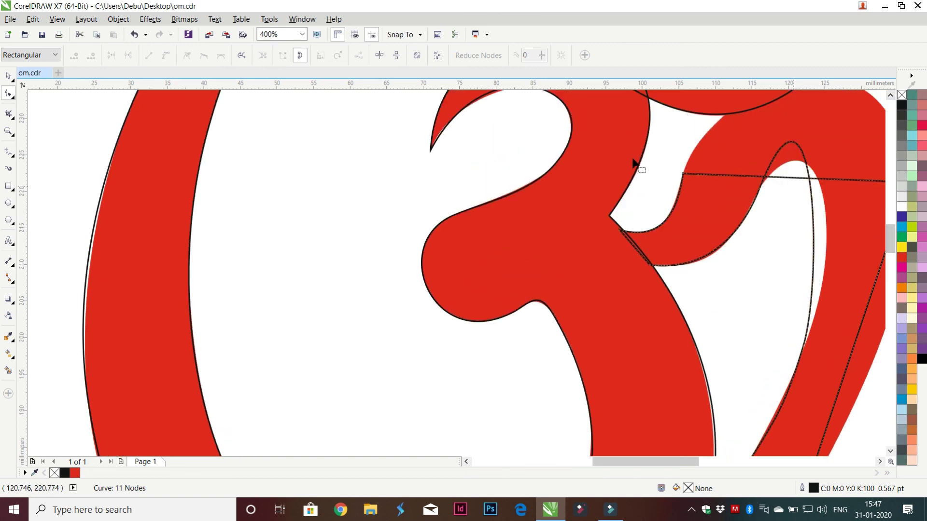
left_click(639, 271)
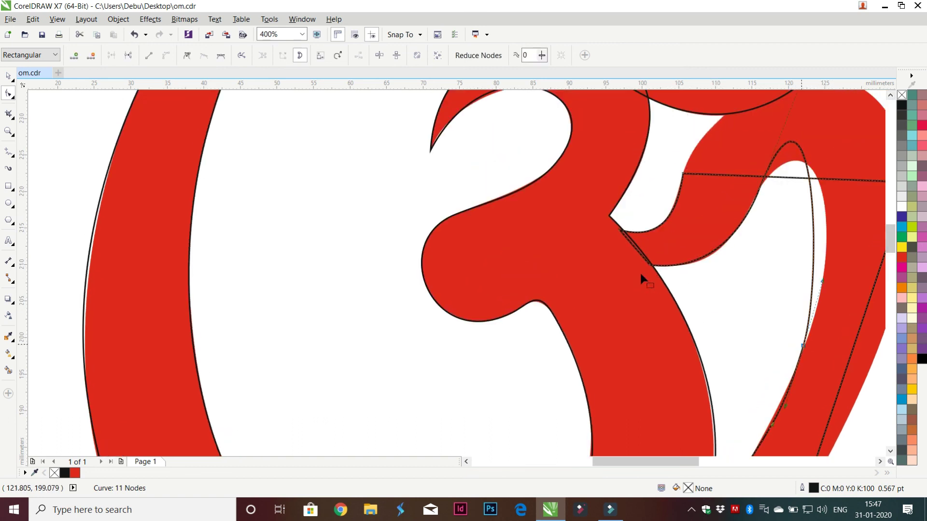
left_click_drag(656, 232, 682, 118)
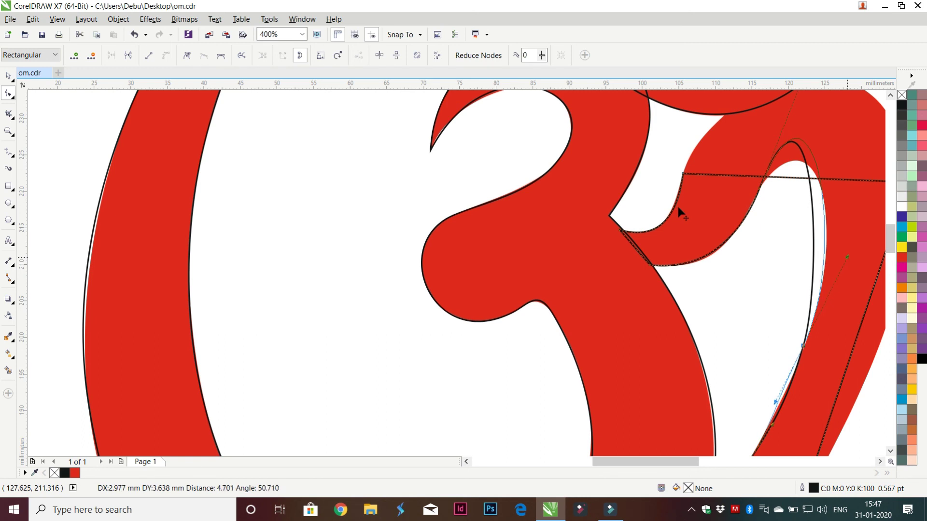
left_click_drag(720, 85, 698, 74)
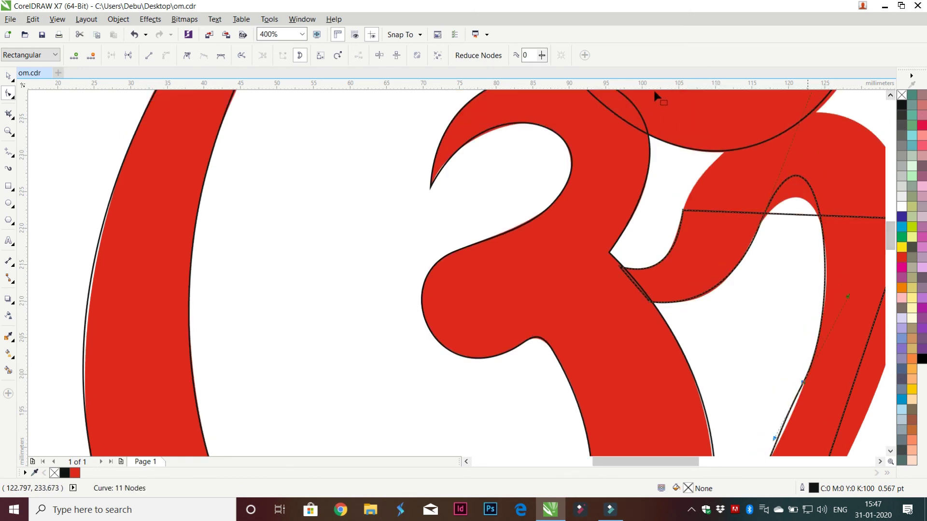
scroll(650, 125, "down", 1)
left_click_drag(647, 99, 653, 124)
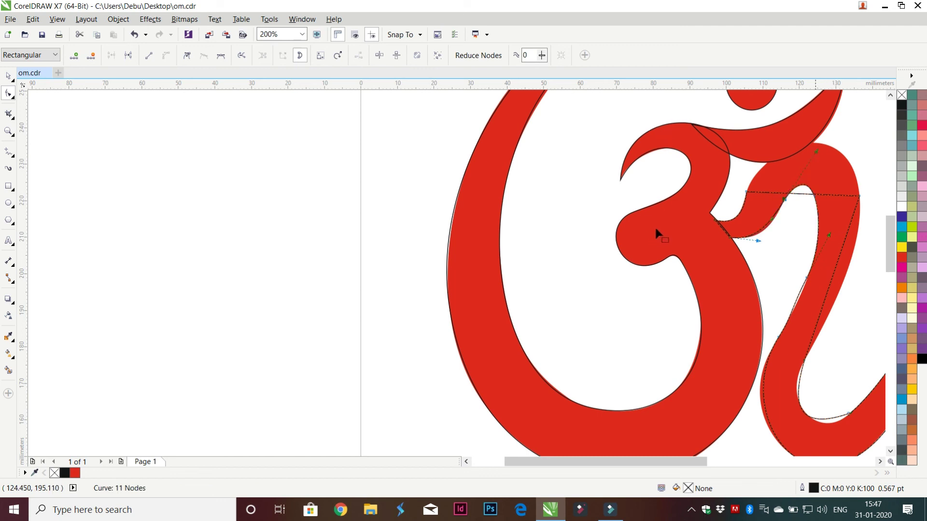
Drag nodes and a control handle so the upper right curve follows the red edge.
left_click_drag(646, 223, 633, 244)
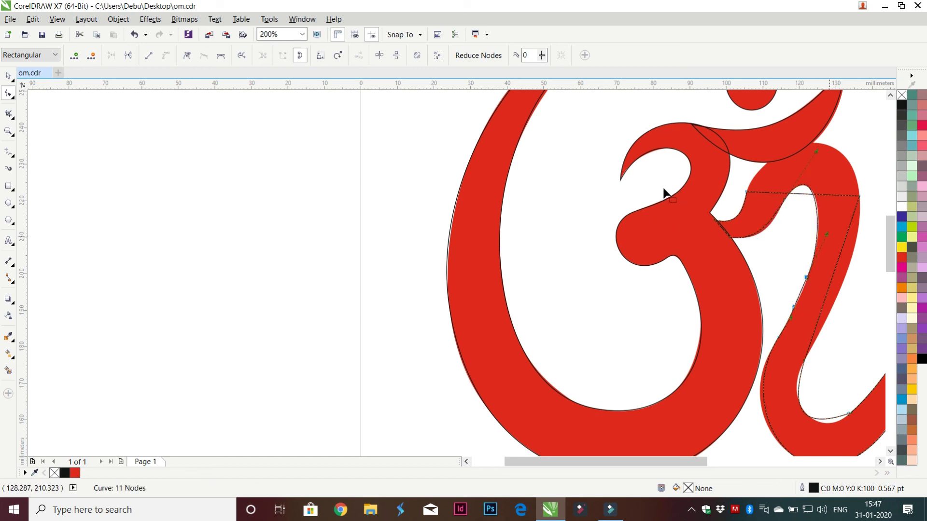
left_click_drag(665, 189, 639, 247)
scroll(651, 218, "up", 1)
scroll(653, 226, "up", 1)
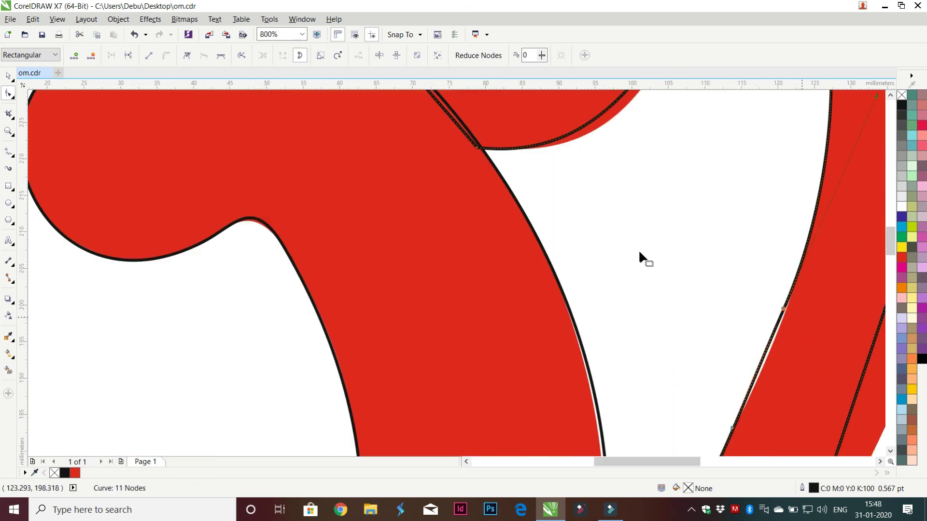
scroll(640, 251, "down", 2)
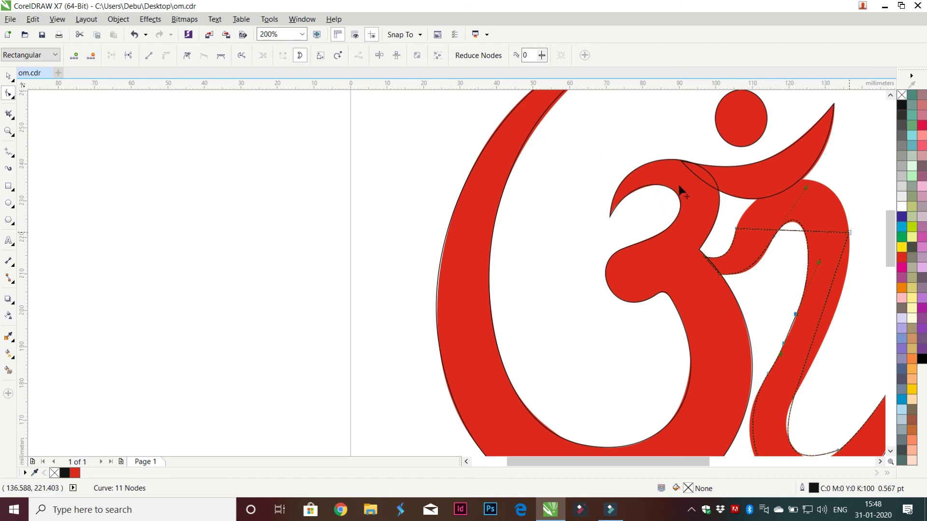
mouse_move(651, 186)
left_mouse_down()
mouse_move(667, 105)
mouse_move(609, 159)
mouse_move(599, 156)
mouse_move(590, 180)
left_mouse_up()
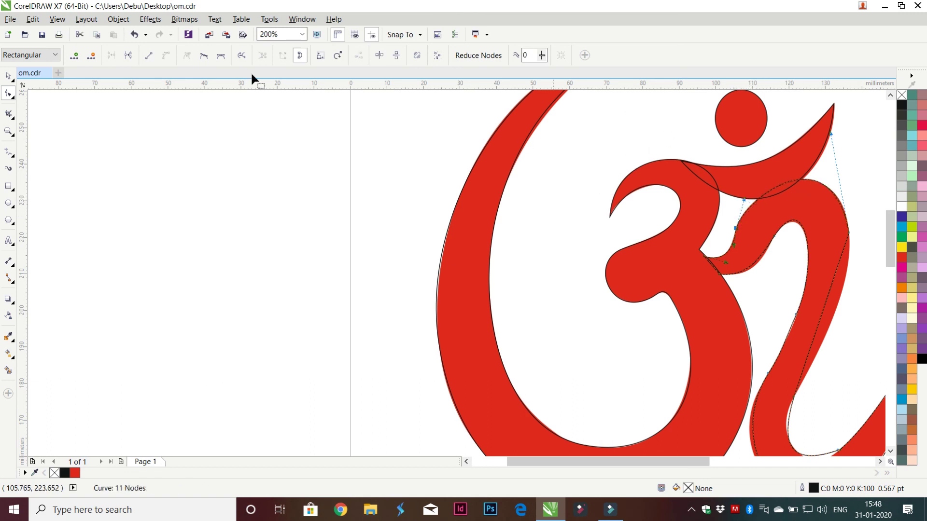
Change node types and move nodes so the lower right curve fits the red outline.
left_click(203, 56)
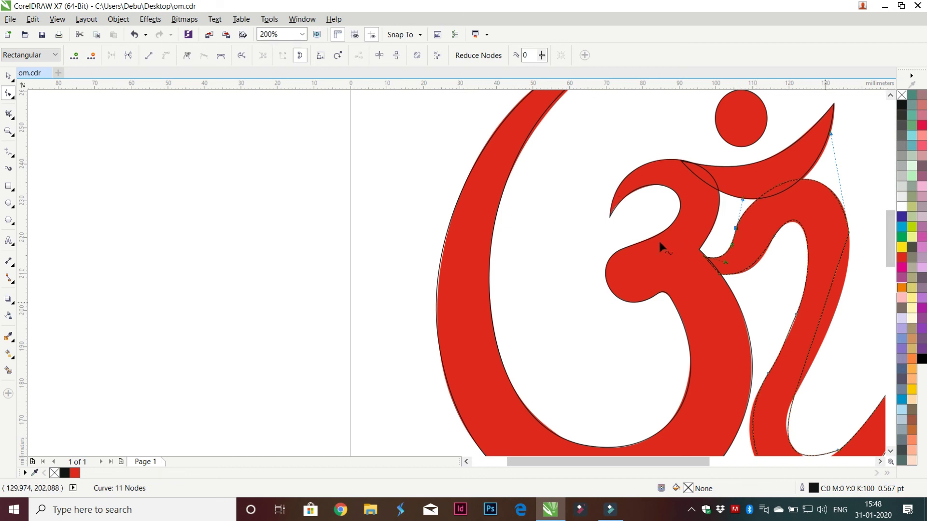
left_click_drag(659, 239, 665, 245)
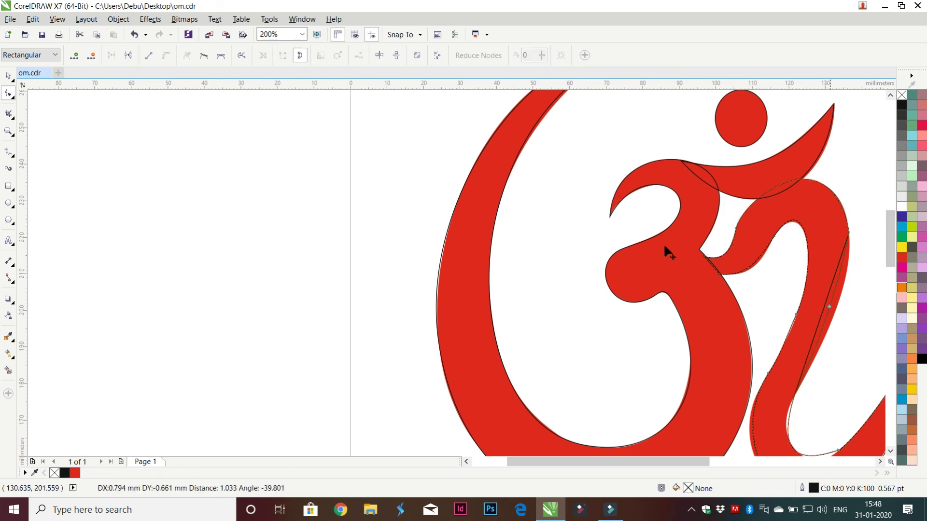
left_click(633, 312)
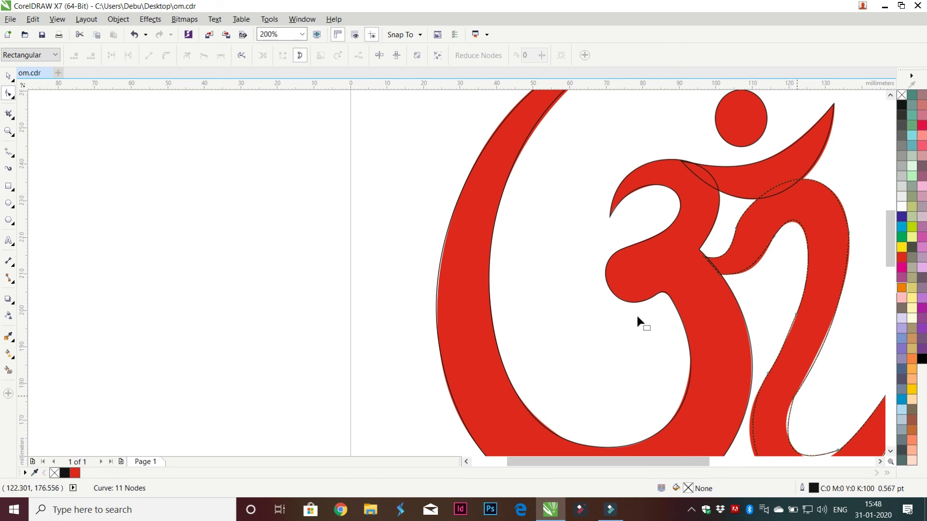
key("Home")
left_click(164, 51)
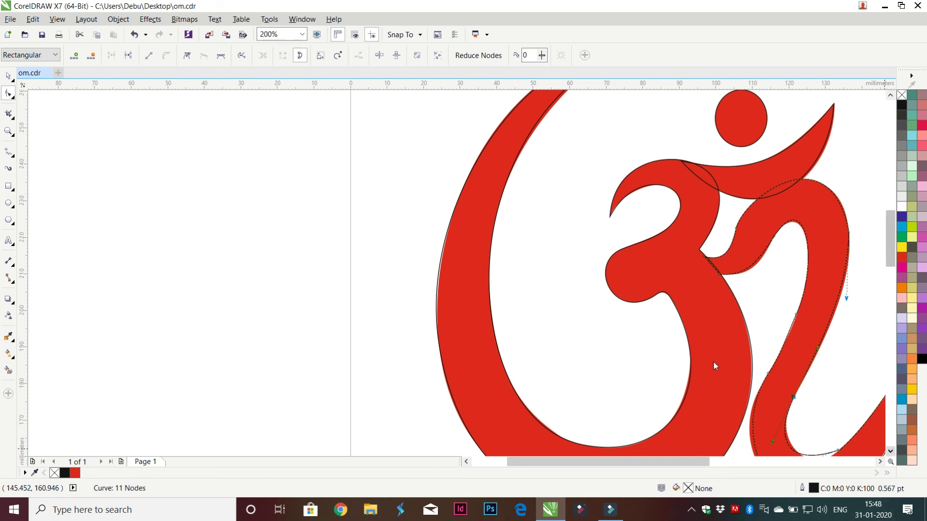
scroll(714, 363, "down", 3)
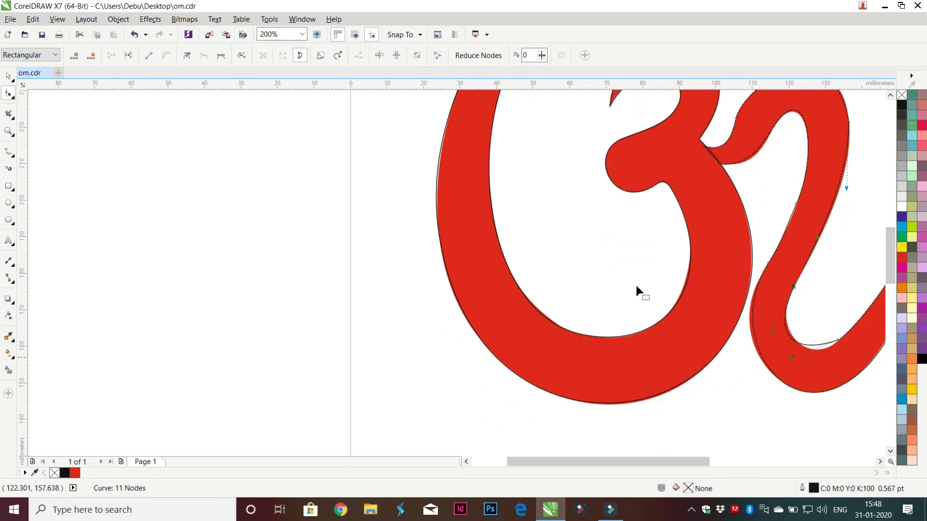
left_click_drag(633, 284, 646, 293)
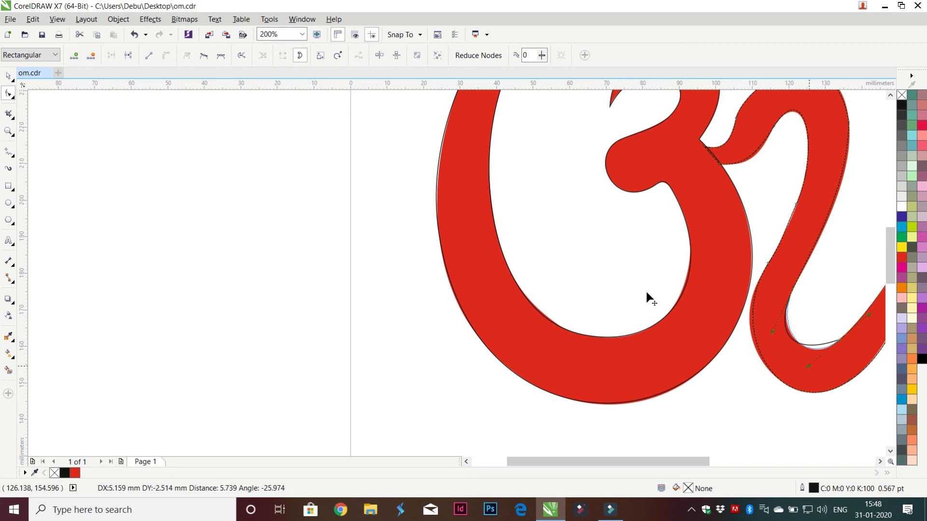
Return to the Pick tool and select the traced dot, right swoosh and tail together.
scroll(680, 293, "down", 2)
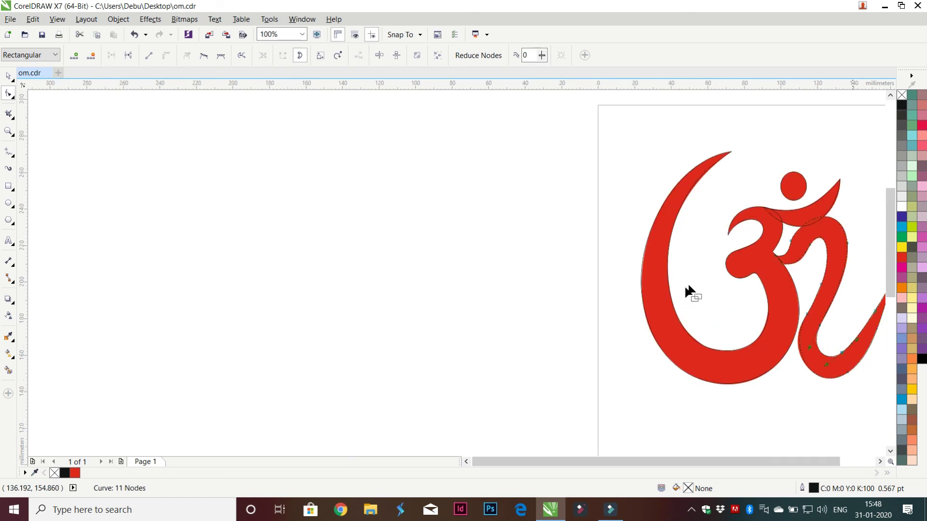
scroll(702, 369, "right", 3)
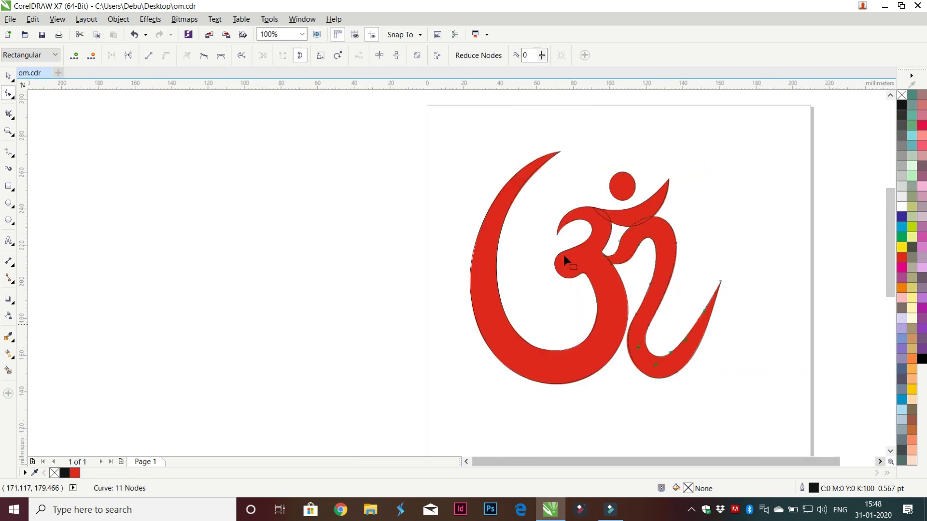
scroll(564, 256, "up", 2)
scroll(465, 165, "down", 1)
scroll(456, 171, "down", 1)
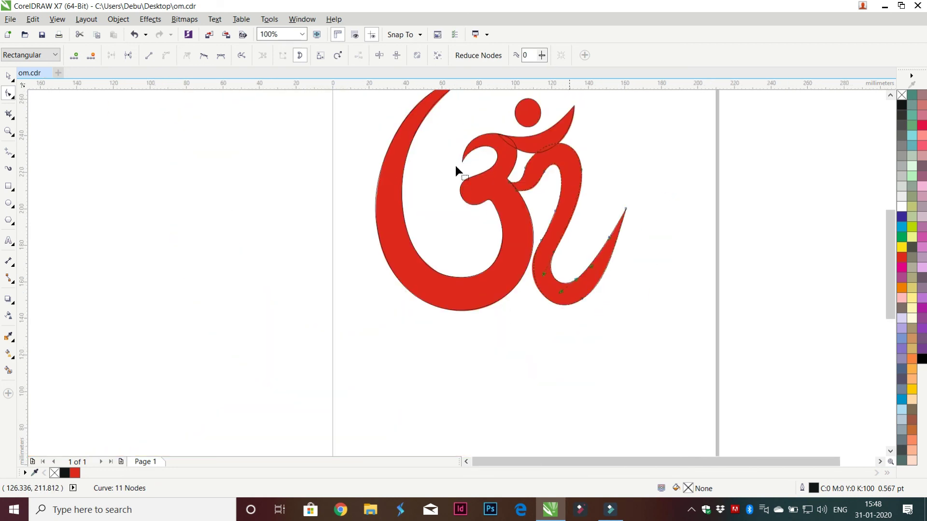
scroll(461, 176, "up", 1)
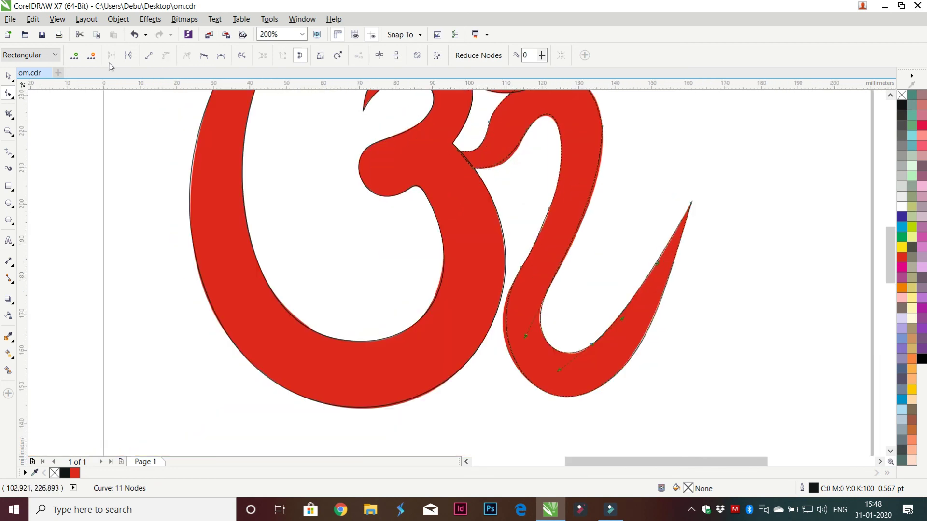
left_click(8, 76)
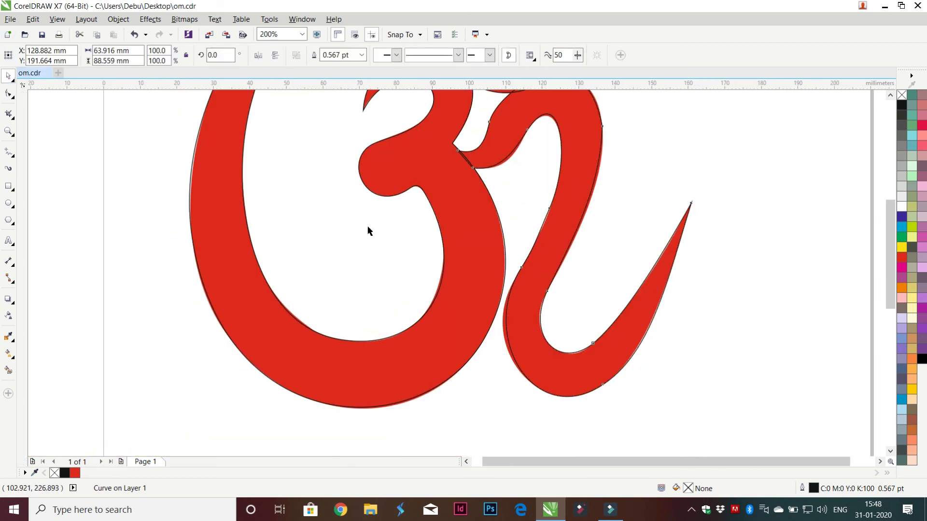
scroll(367, 225, "down", 1)
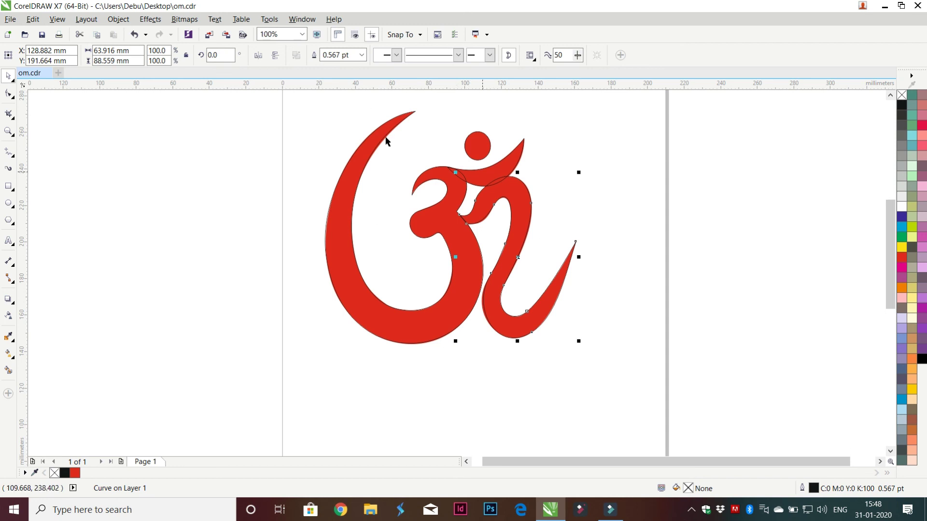
left_click(385, 127, "shift")
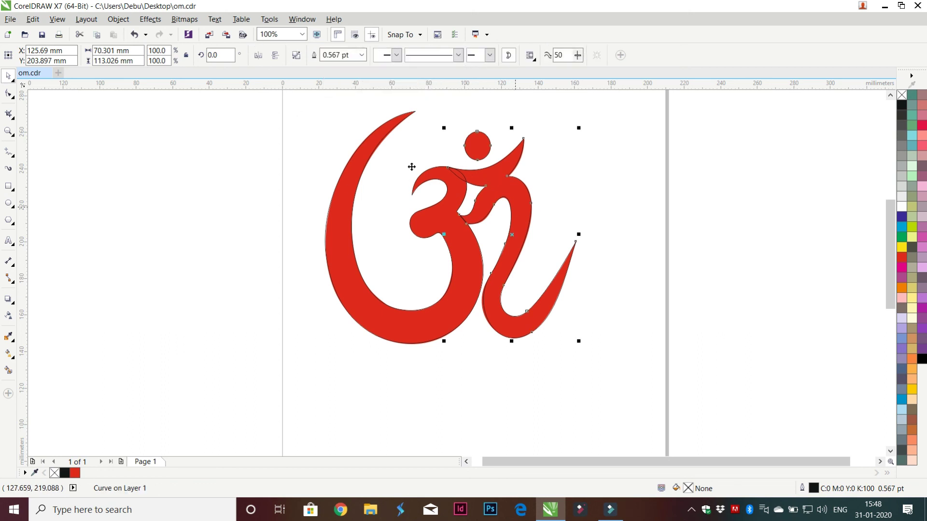
Add the left crescent, weld all pieces into one Om, and set its outline to None.
left_click(361, 190, "shift")
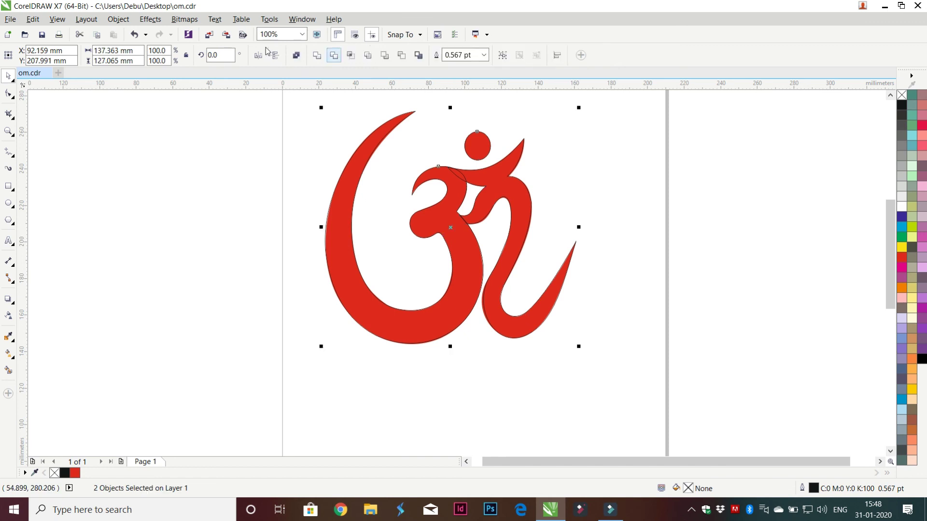
left_click(316, 55)
mouse_move(327, 207)
left_mouse_down()
mouse_move(557, 243)
mouse_move(609, 213)
left_mouse_up()
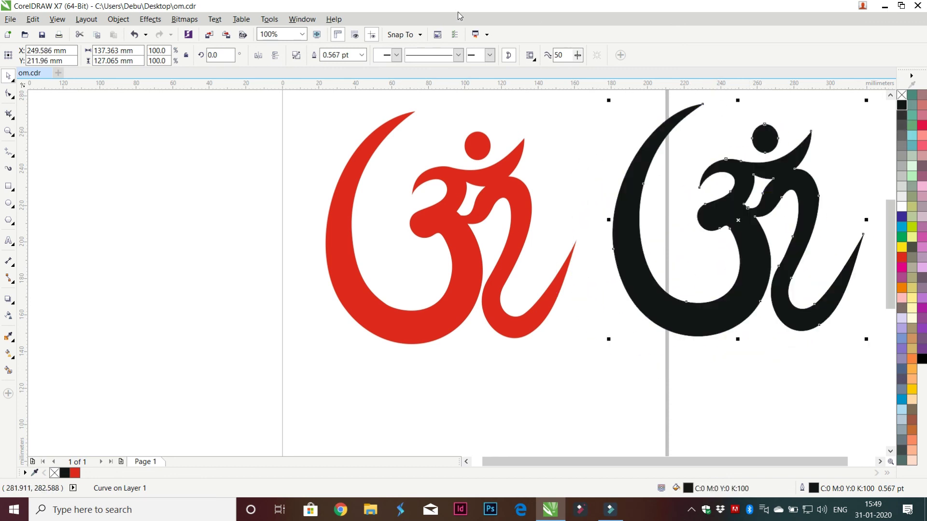
left_click(361, 54)
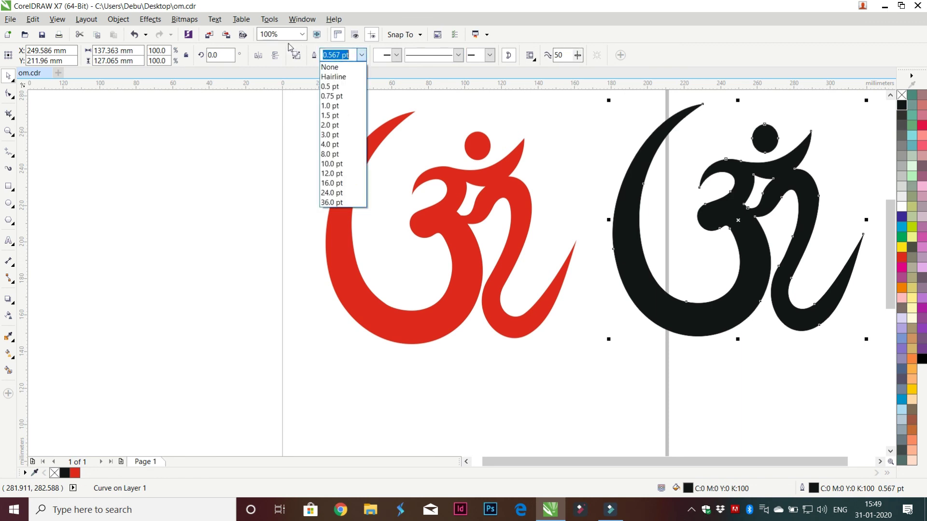
left_click(330, 66)
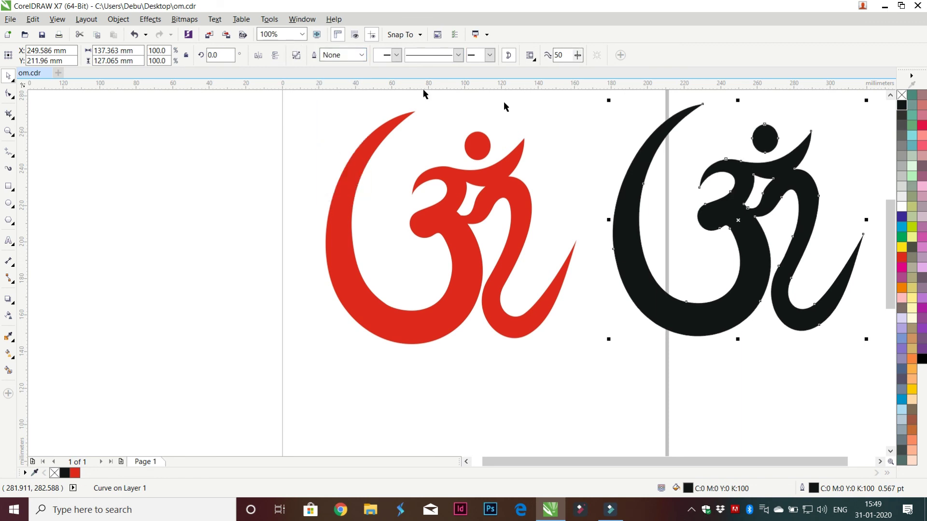
Shrink the red original Om and place the black Om beside it.
left_click_drag(603, 205, 564, 199)
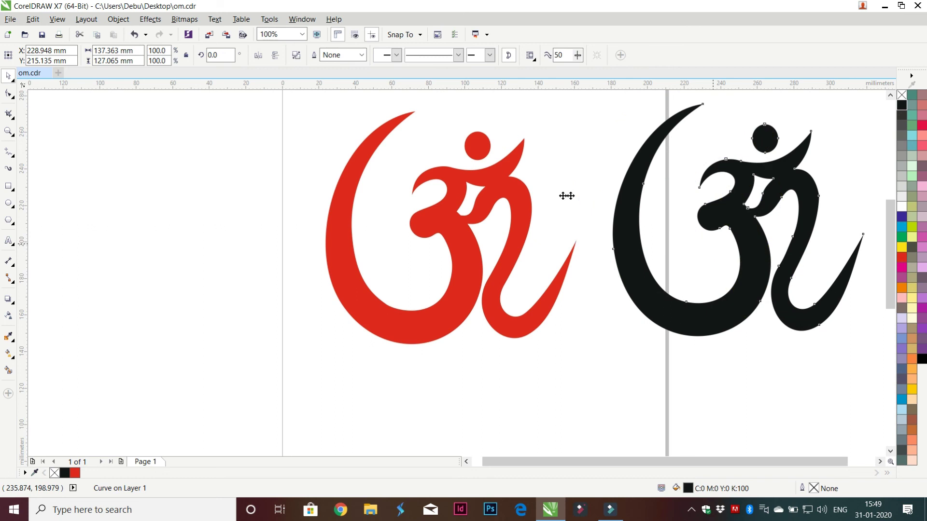
left_click(466, 286)
left_click_drag(463, 279, 470, 191)
left_click_drag(580, 203, 393, 212)
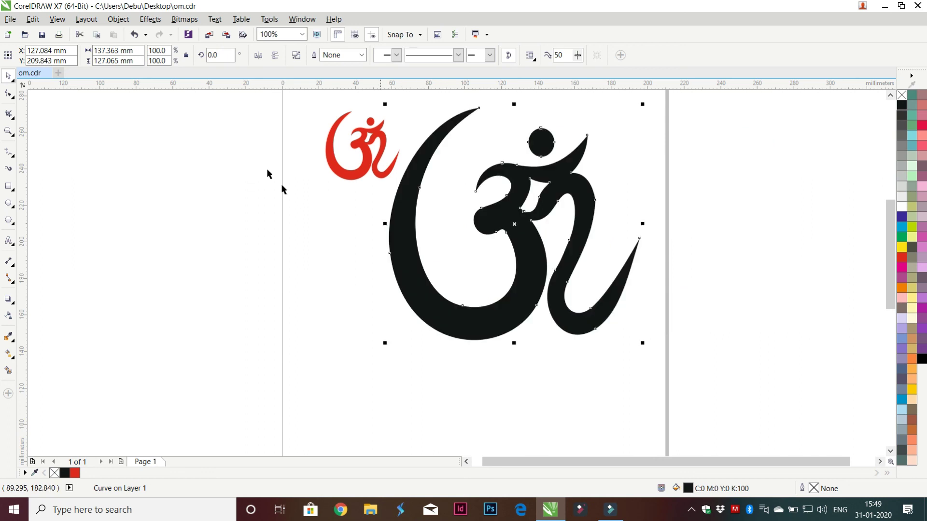